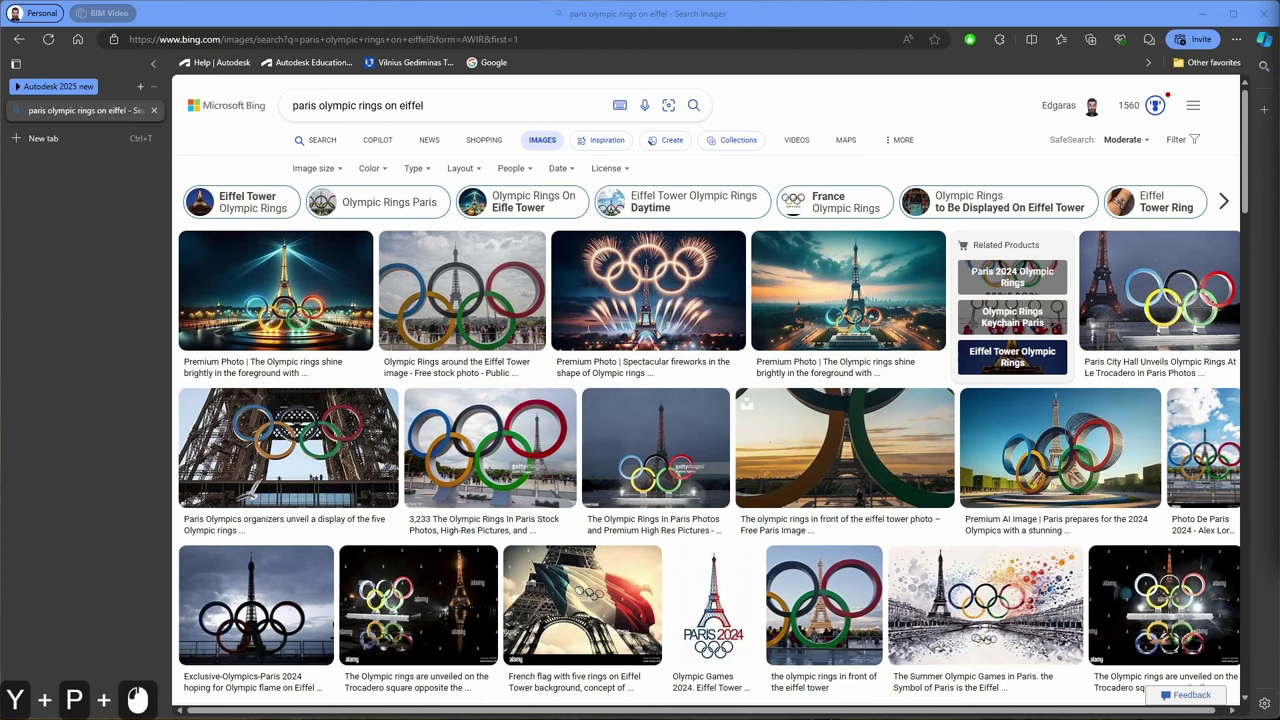
Browse the image results for Olympic rings on the Eiffel Tower and preview the Alamy photo of the mounted rings
{"action": "scroll", "coordinate": [706, 400], "scroll_direction": "down", "scroll_amount": 5}
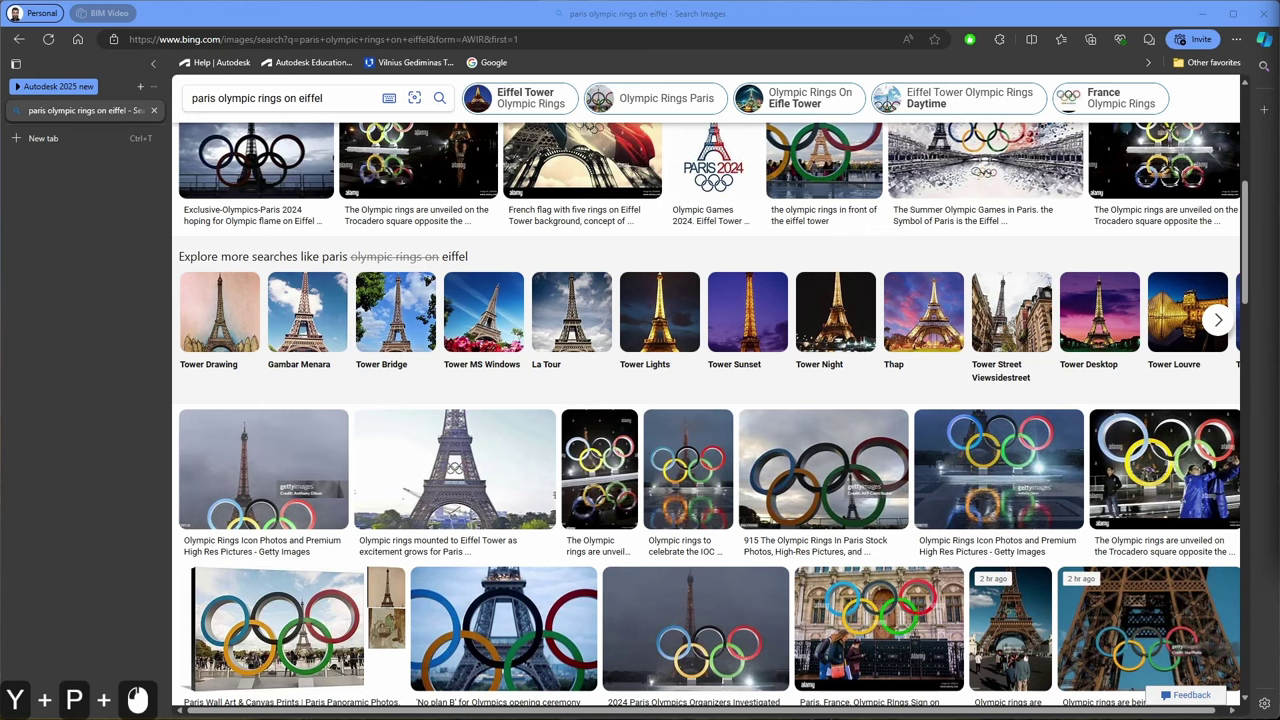
{"action": "scroll", "coordinate": [340, 125], "scroll_direction": "up", "scroll_amount": 10}
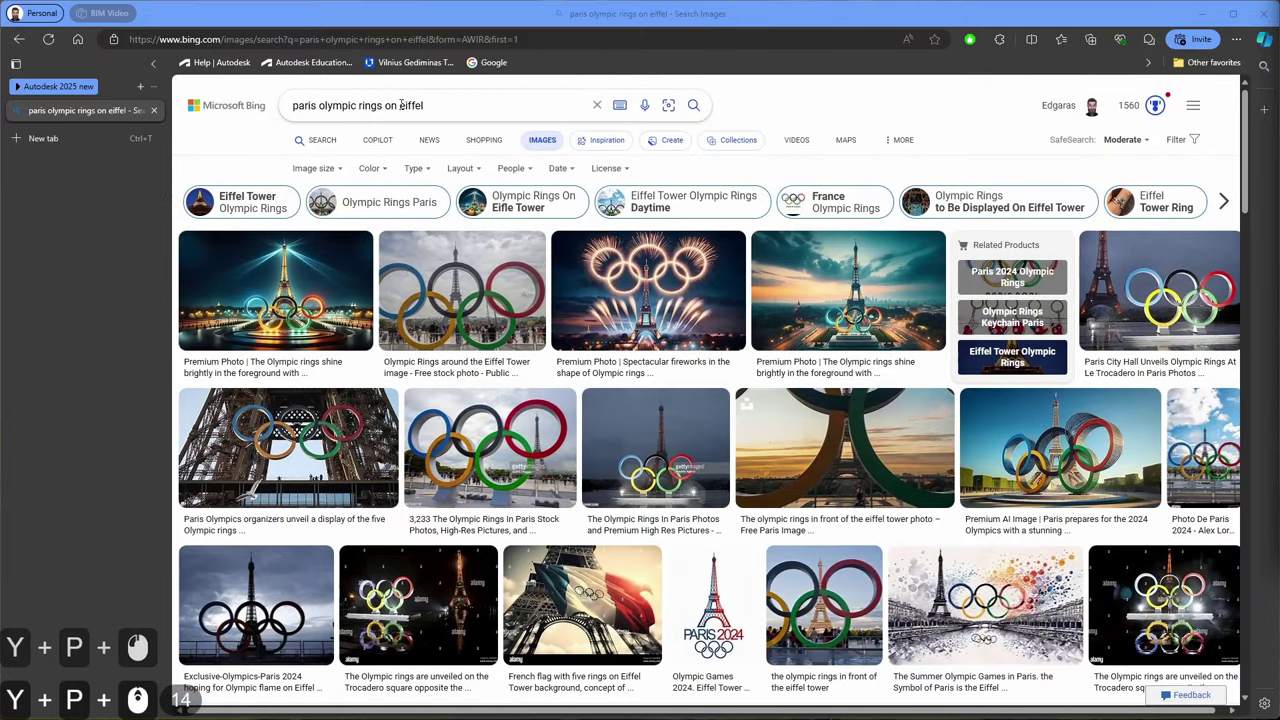
{"action": "scroll", "coordinate": [895, 497], "scroll_direction": "down", "scroll_amount": 10}
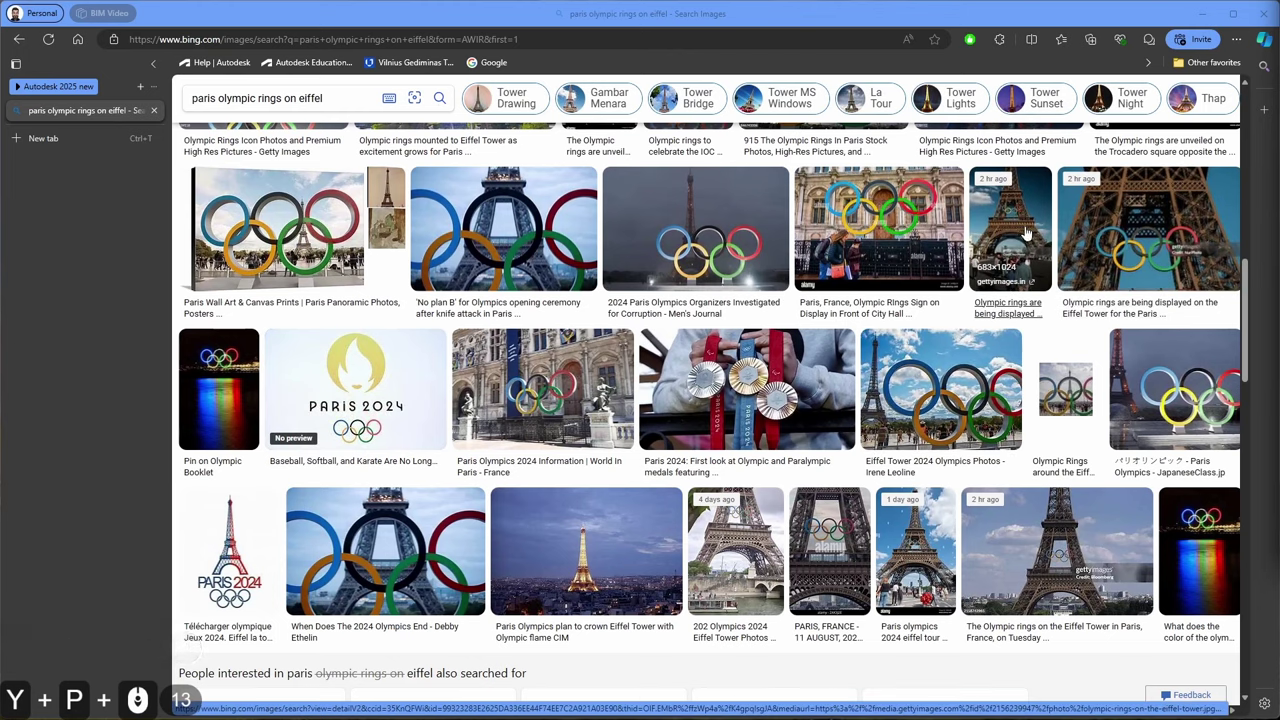
{"action": "left_click", "coordinate": [838, 567]}
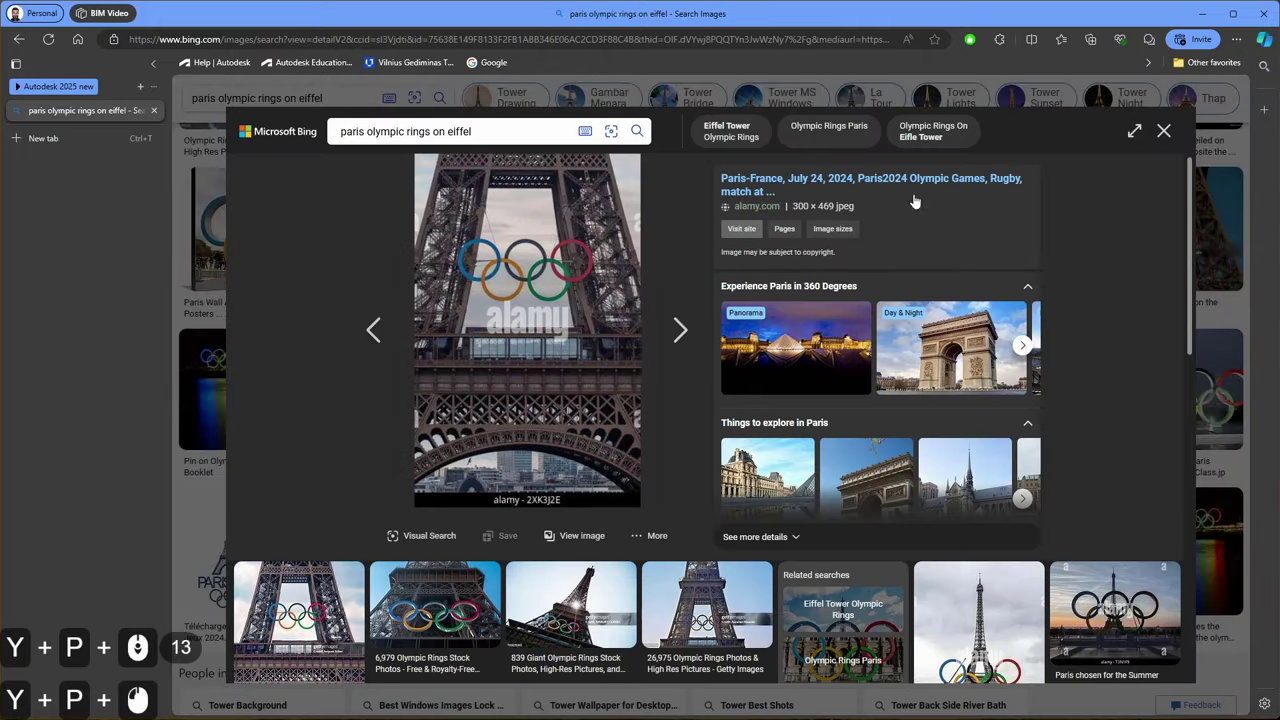
{"action": "left_click", "coordinate": [1164, 134]}
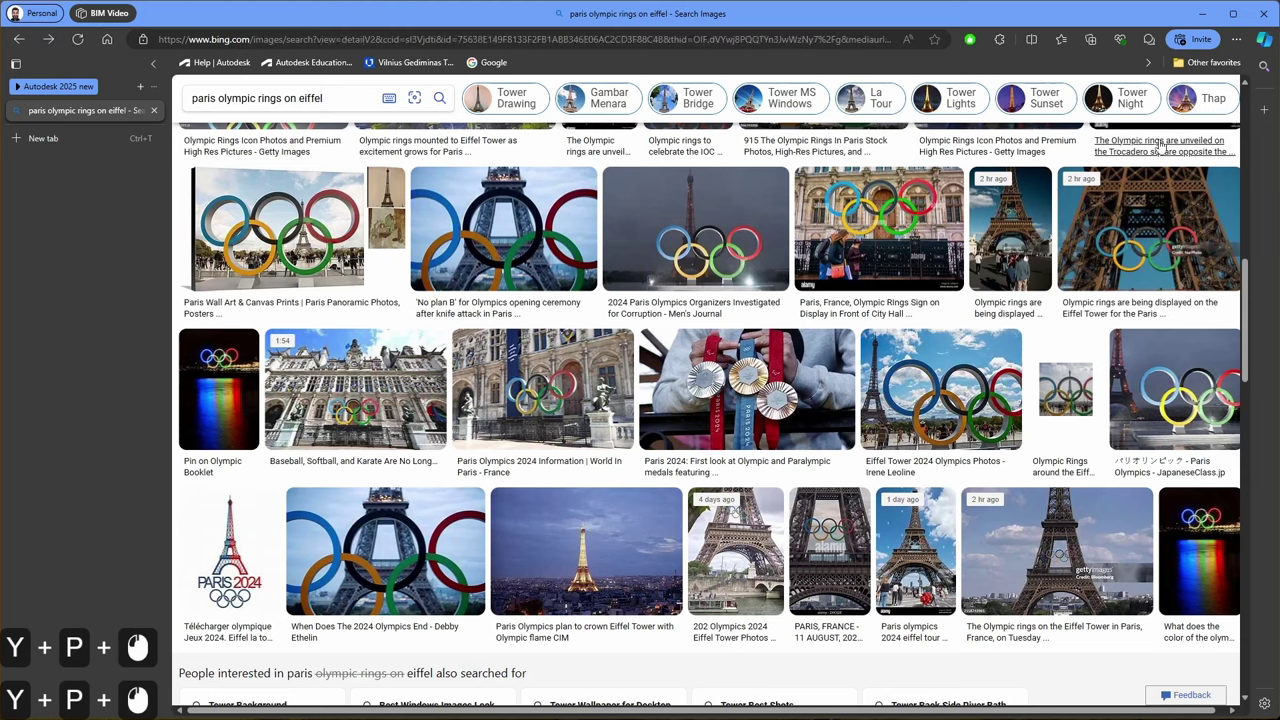
Save the Getty Images photo of the full Eiffel Tower with the rings as a JPEG in the Olympic Rings folder
{"action": "left_click", "coordinate": [1050, 553]}
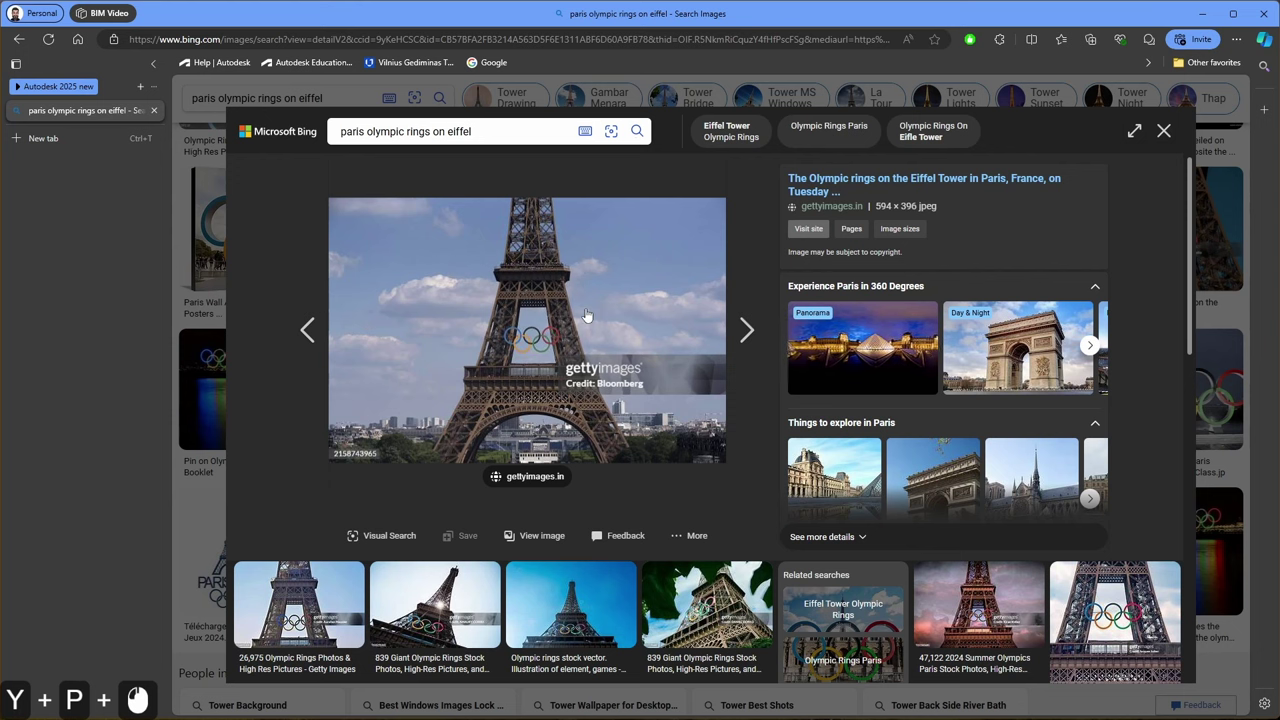
{"action": "right_click", "coordinate": [532, 327]}
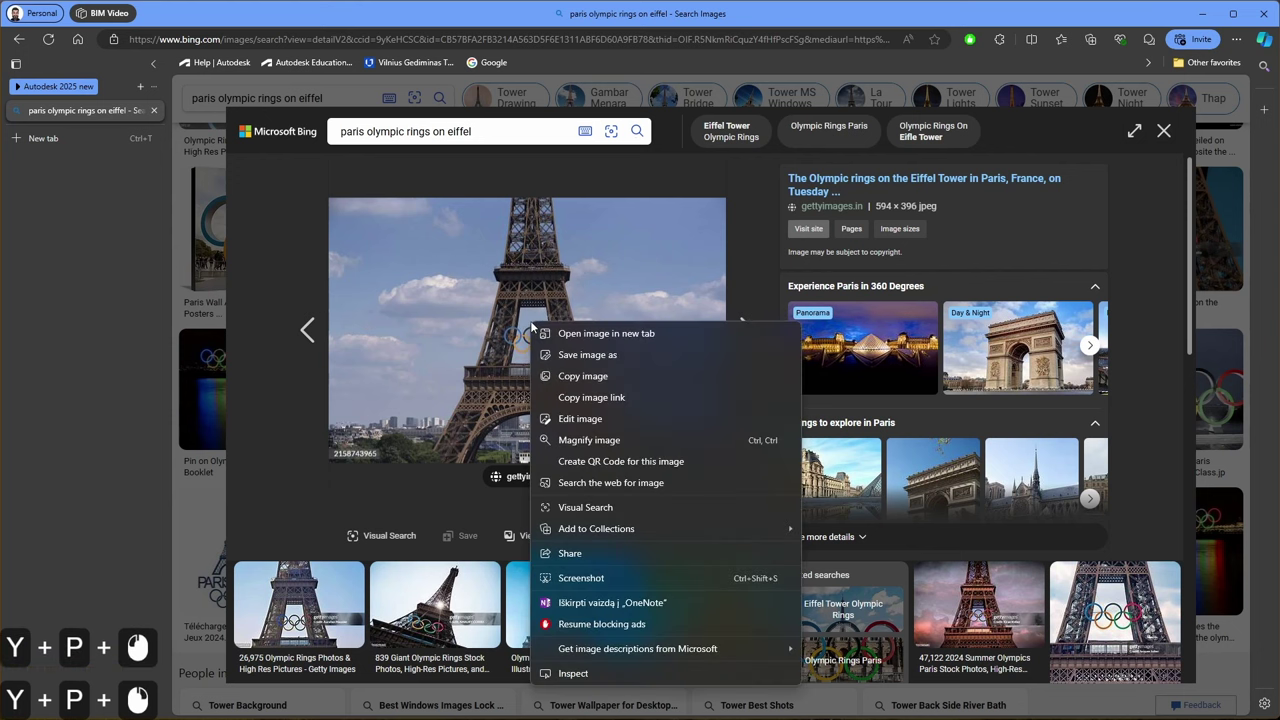
{"action": "left_click", "coordinate": [618, 355]}
{"action": "double_click", "coordinate": [347, 411]}
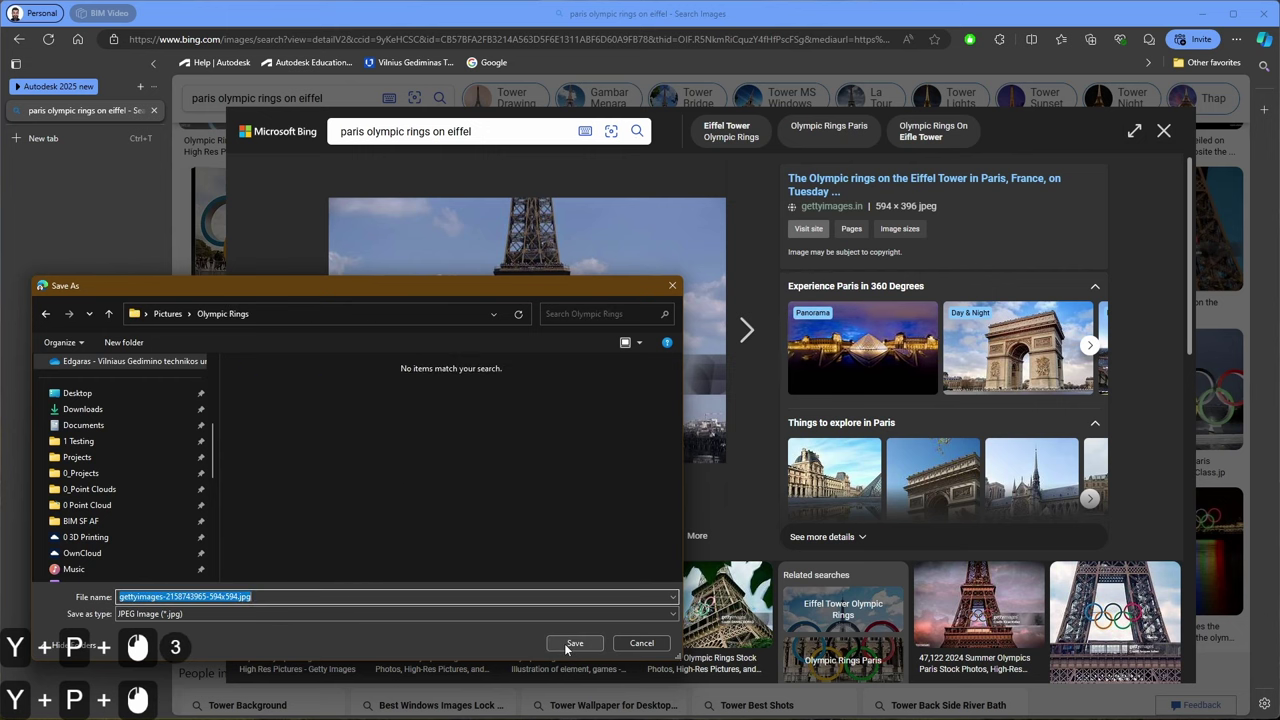
{"action": "left_click", "coordinate": [565, 645]}
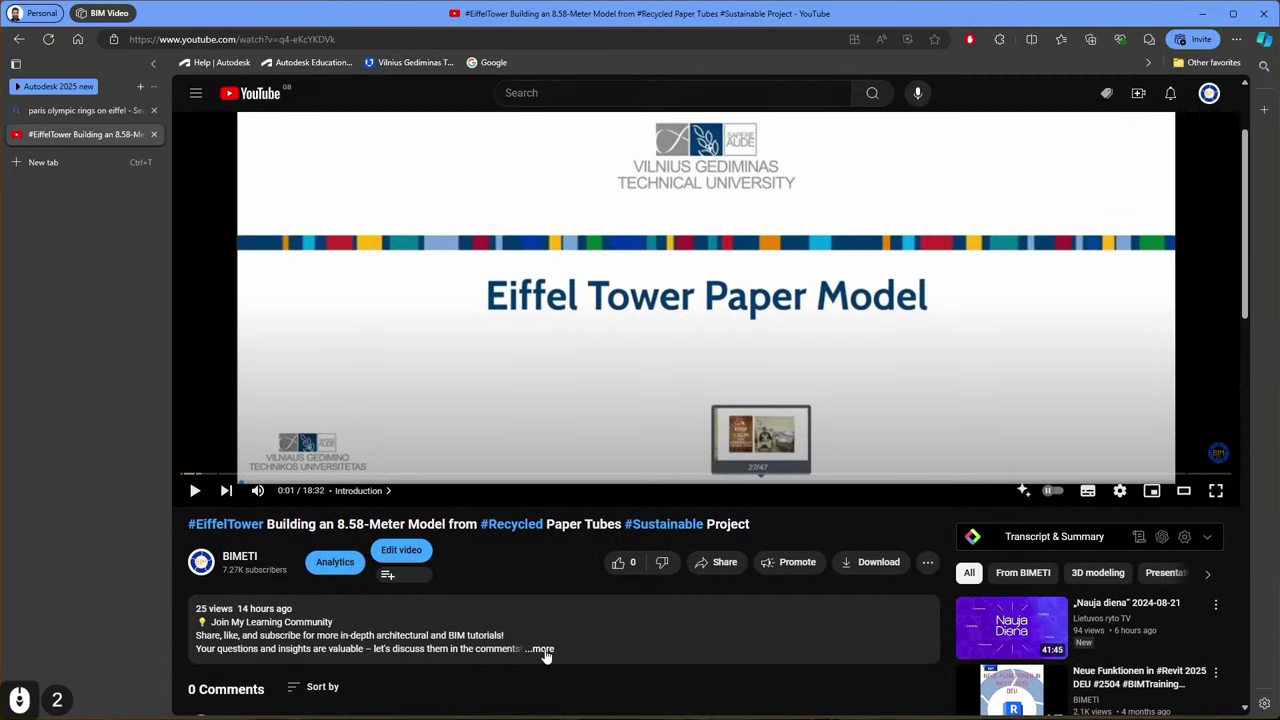
Expand the Eiffel Tower paper model video's description and open its link to the Eiffel tower v010-1.rvt model
{"action": "left_click", "coordinate": [532, 647]}
{"action": "scroll", "coordinate": [529, 636], "scroll_direction": "down", "scroll_amount": 10}
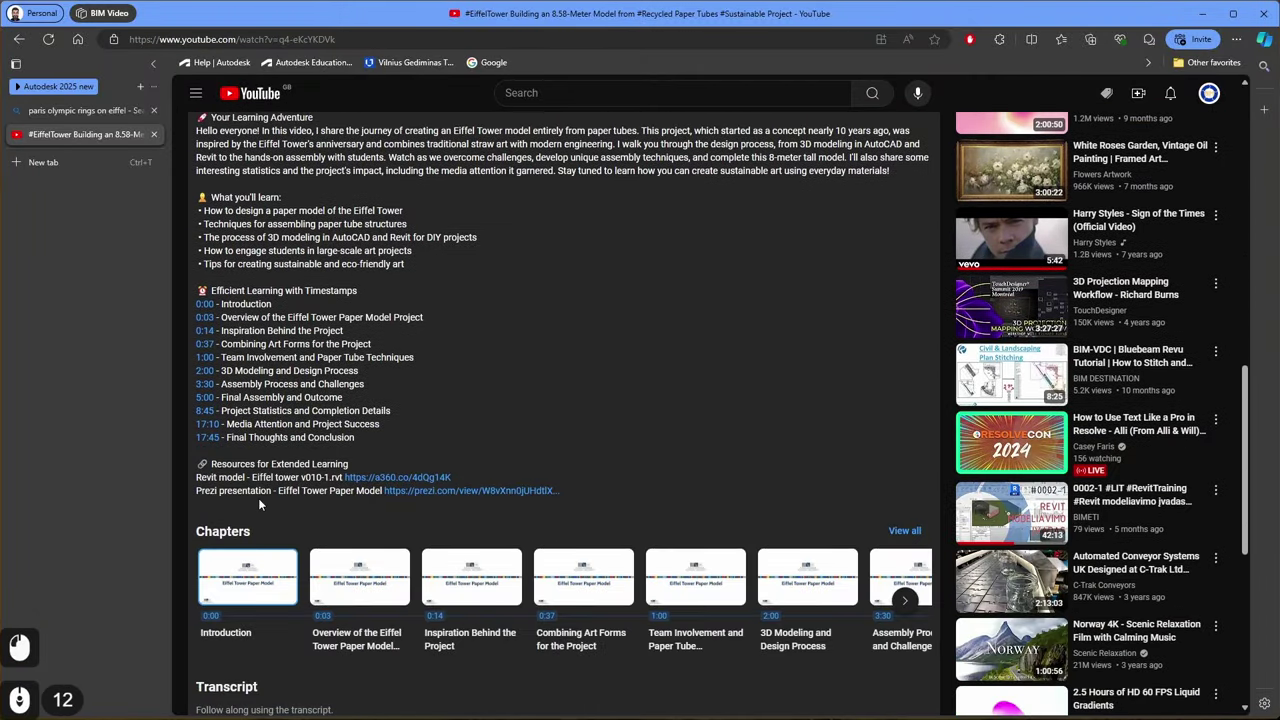
{"action": "left_click_drag", "start_coordinate": [204, 480], "coordinate": [275, 480]}
{"action": "left_click", "coordinate": [297, 479]}
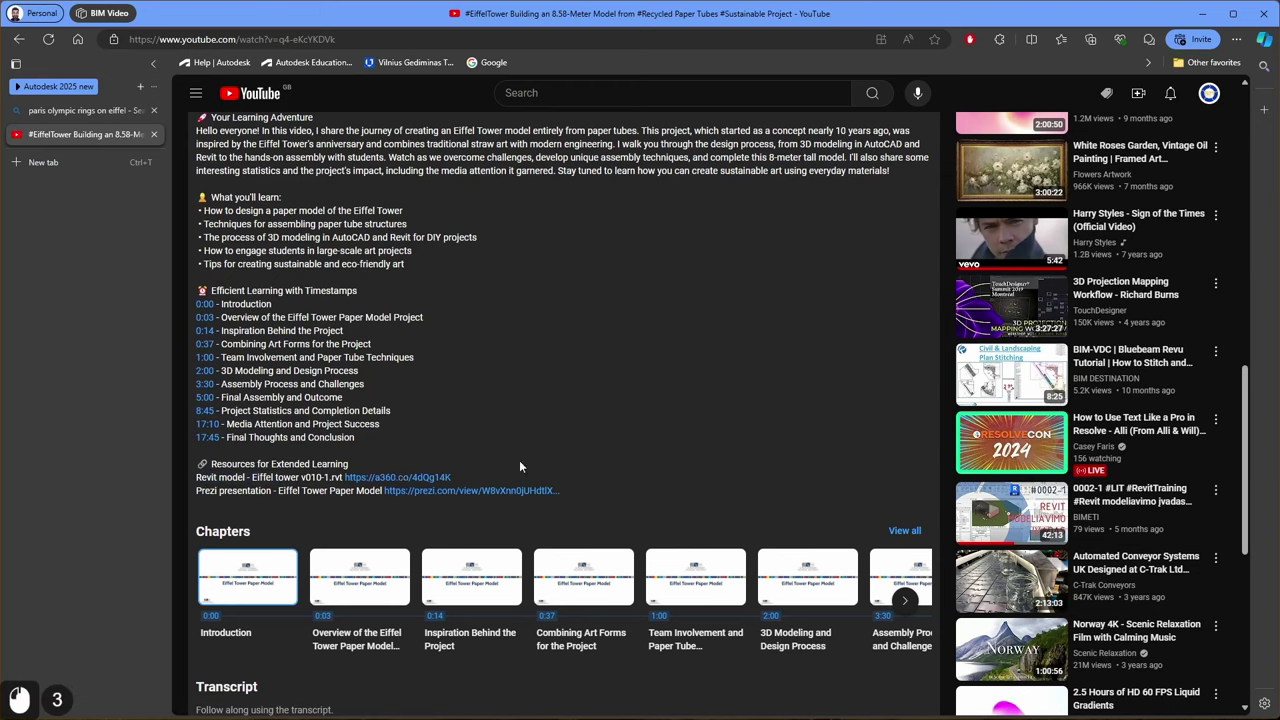
{"action": "left_click", "coordinate": [396, 477]}
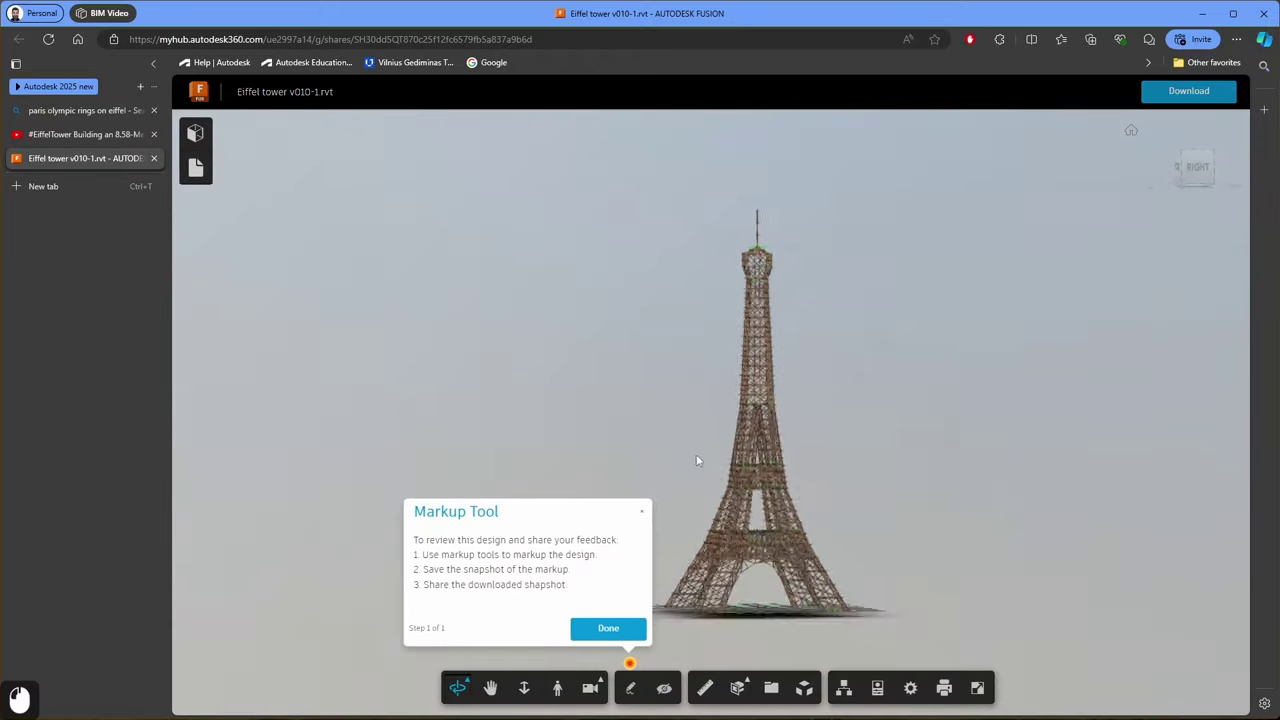
Dismiss the markup hint and examine the shared tower model in 3D, including its exploded parts and lattice structure
{"action": "left_click", "coordinate": [608, 628]}
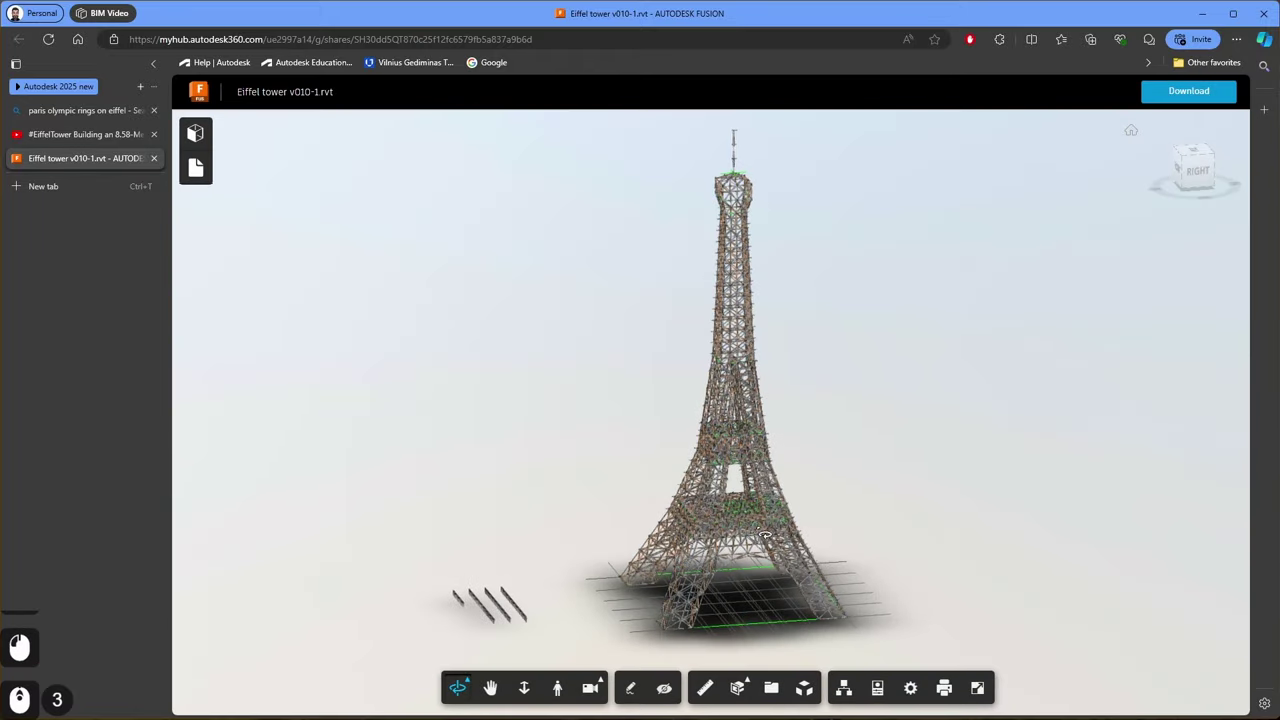
{"action": "left_click_drag", "start_coordinate": [765, 533], "coordinate": [775, 673]}
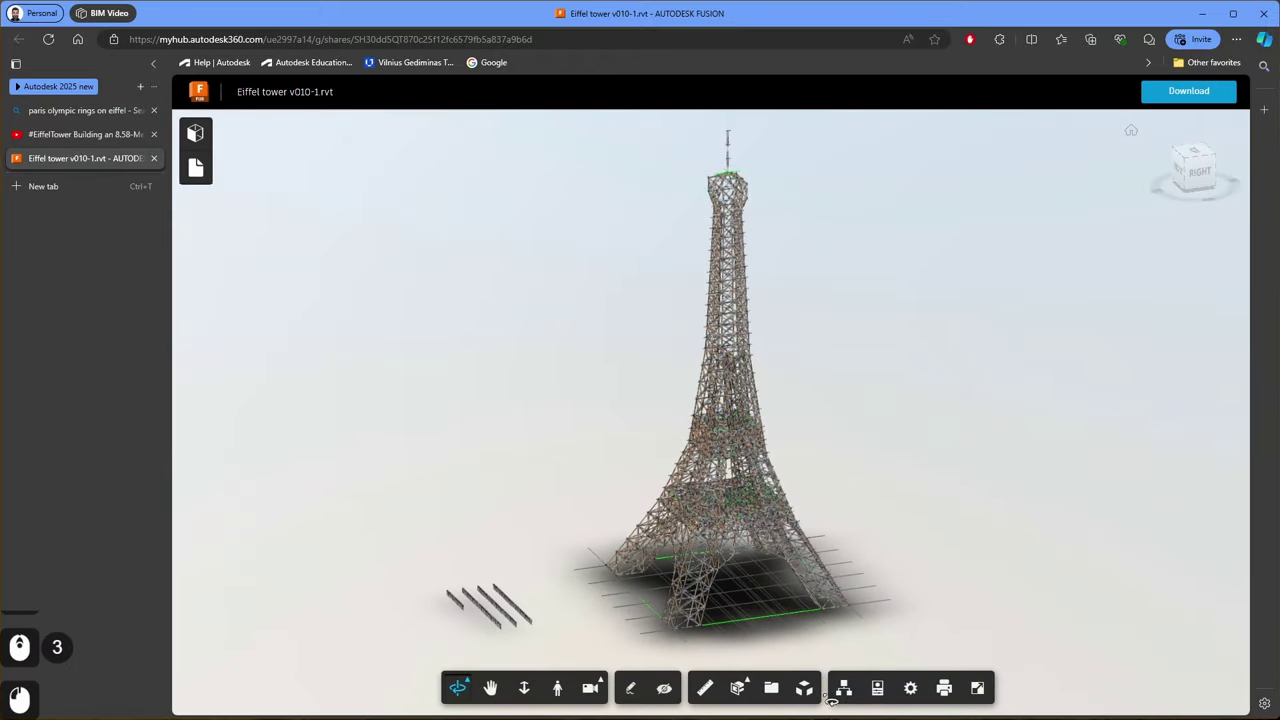
{"action": "left_click", "coordinate": [806, 690]}
{"action": "left_click_drag", "start_coordinate": [675, 653], "coordinate": [718, 653]}
{"action": "mouse_move", "coordinate": [867, 565]}
{"action": "left_mouse_down"}
{"action": "mouse_move", "coordinate": [655, 403]}
{"action": "mouse_move", "coordinate": [854, 559]}
{"action": "left_mouse_up"}
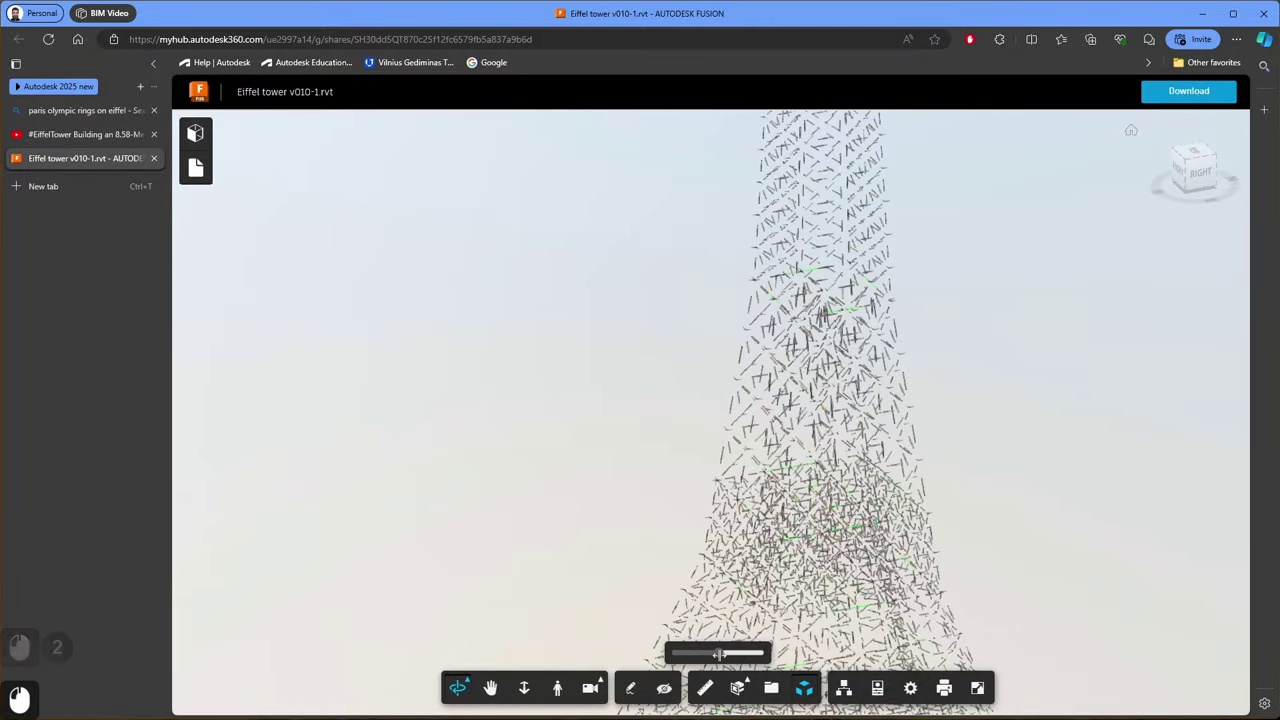
{"action": "left_click_drag", "start_coordinate": [718, 653], "coordinate": [675, 654]}
{"action": "scroll", "coordinate": [745, 492], "scroll_direction": "up", "scroll_amount": 20}
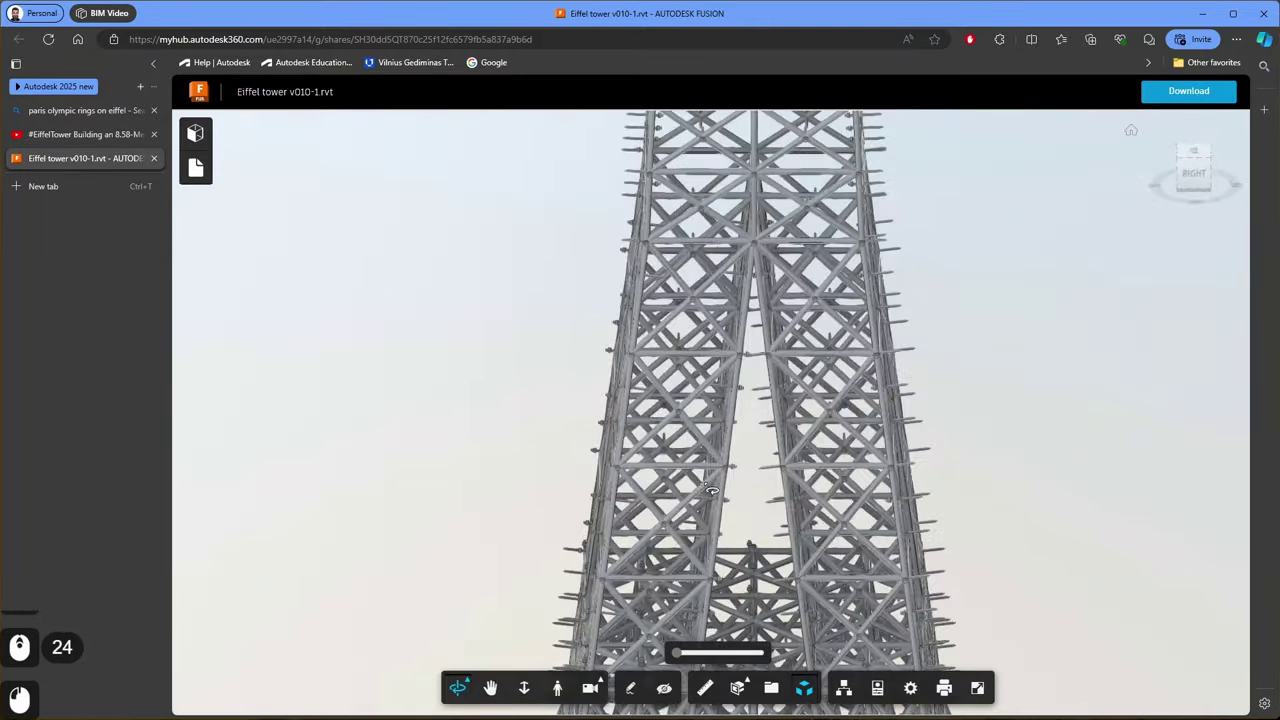
{"action": "scroll", "coordinate": [670, 387], "scroll_direction": "down", "scroll_amount": 7}
{"action": "scroll", "coordinate": [670, 387], "scroll_direction": "down", "scroll_amount": 16}
{"action": "left_click_drag", "start_coordinate": [603, 478], "coordinate": [397, 240]}
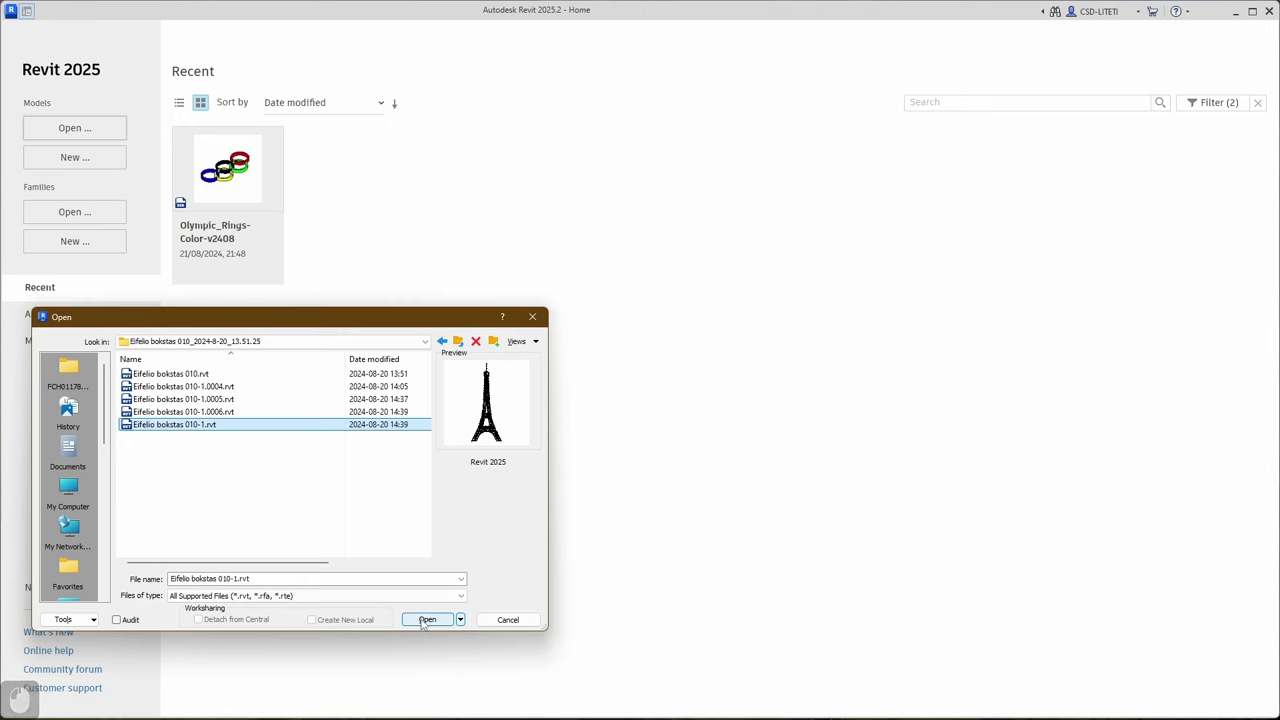
Open Eifelio bokstas 010-1.rvt in Revit and load the Olympic_Rings-Color-v2408.rfa family from the Olympic Rings folder
{"action": "left_click", "coordinate": [426, 620]}
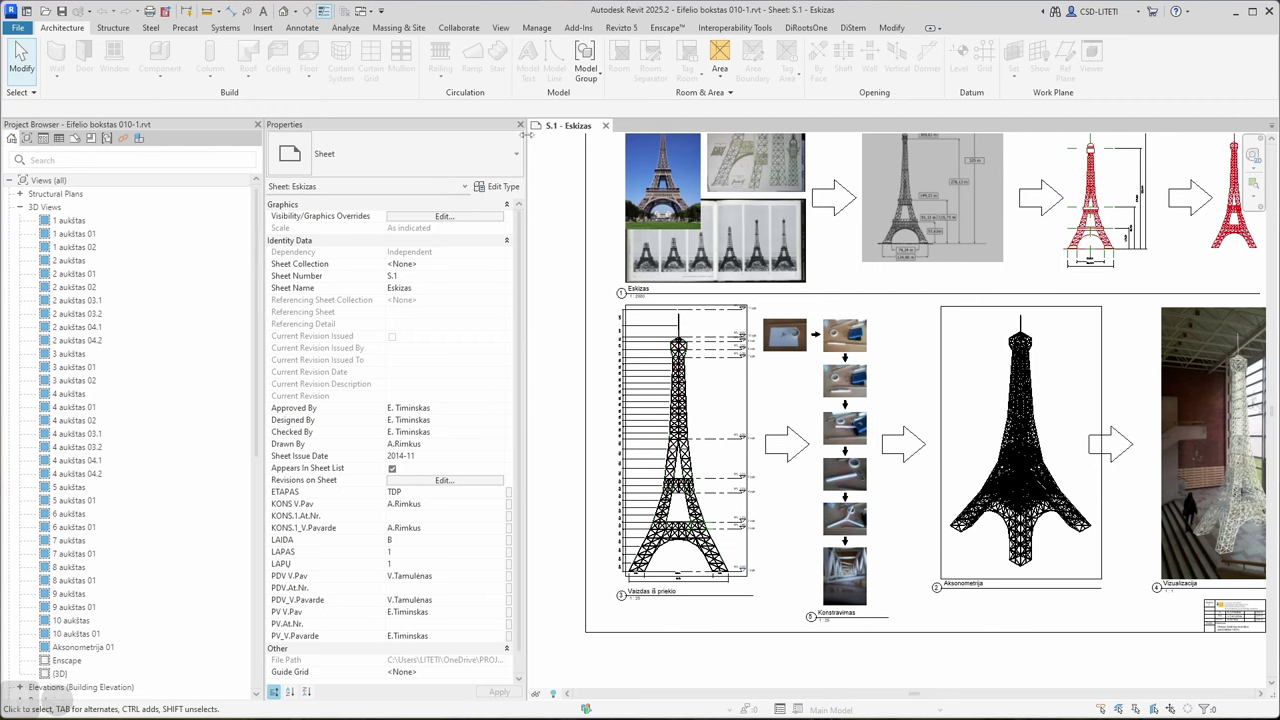
{"action": "left_click", "coordinate": [262, 28]}
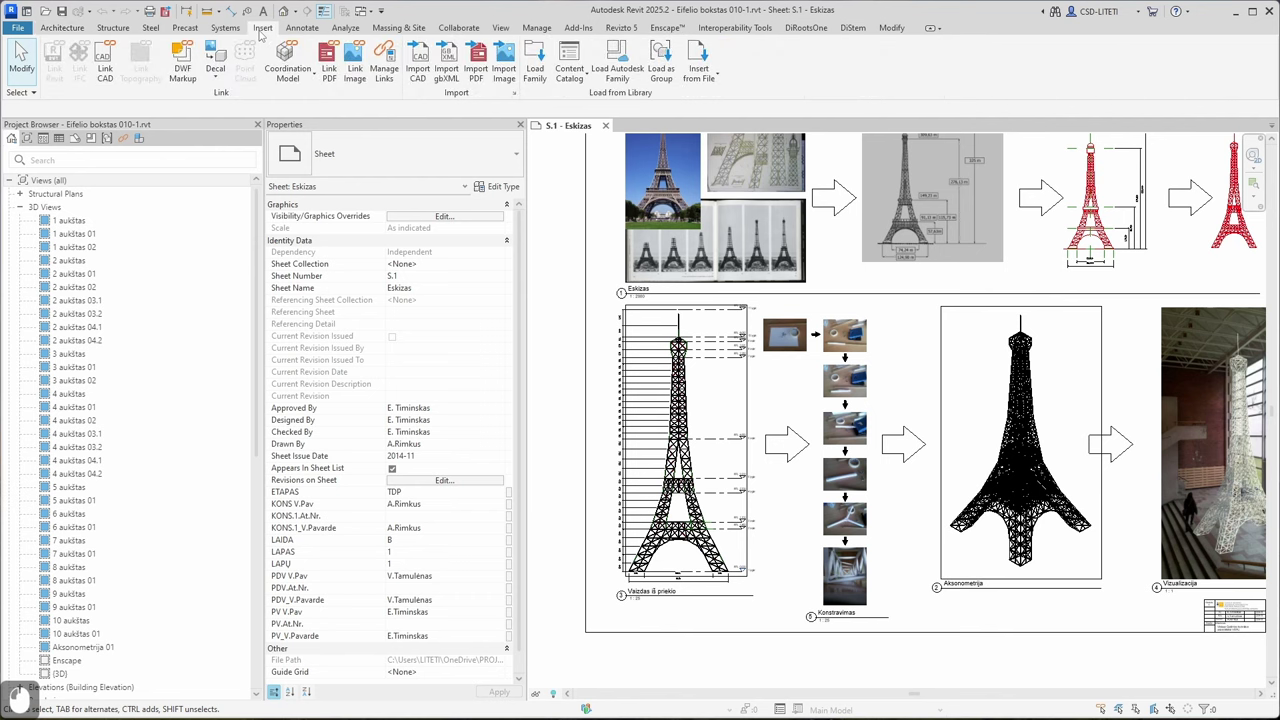
{"action": "left_click", "coordinate": [535, 62]}
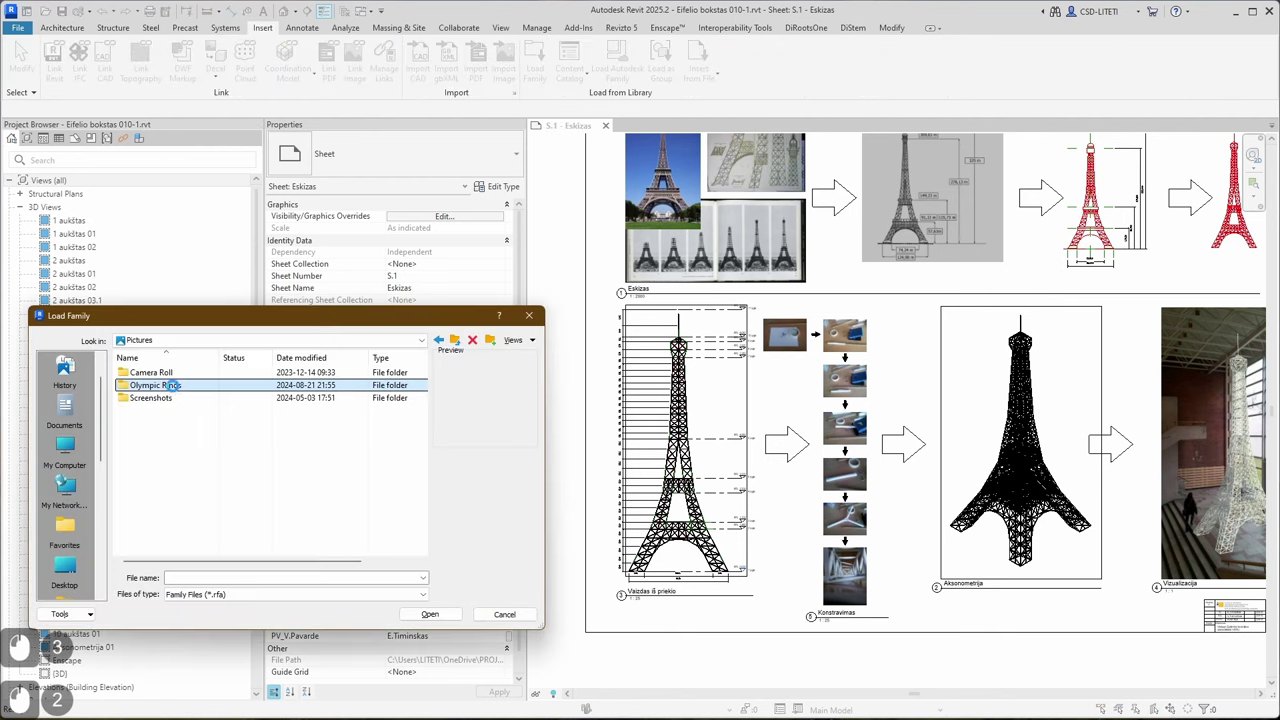
{"action": "double_click", "coordinate": [160, 386]}
{"action": "left_click", "coordinate": [175, 373]}
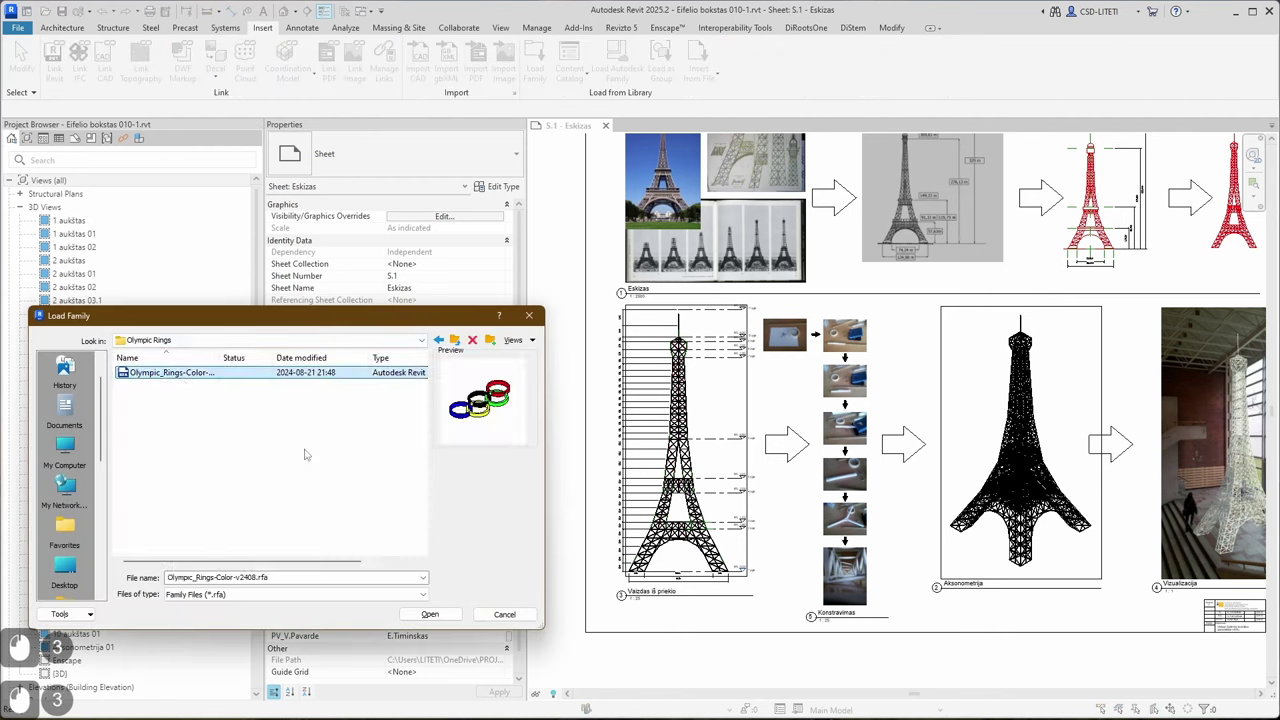
{"action": "left_click", "coordinate": [428, 614]}
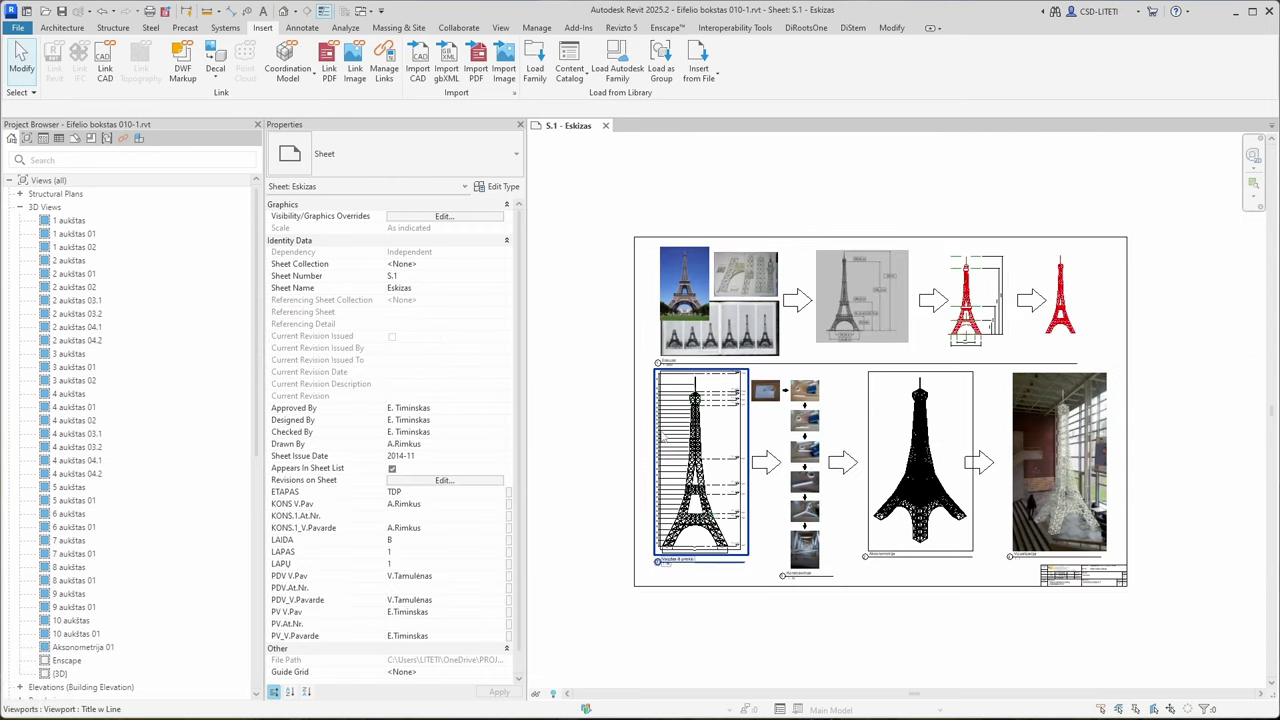
Activate the Vaizdas iš priekio elevation viewport on the Eskizas sheet for editing
{"action": "scroll", "coordinate": [686, 500], "scroll_direction": "up", "scroll_amount": 4}
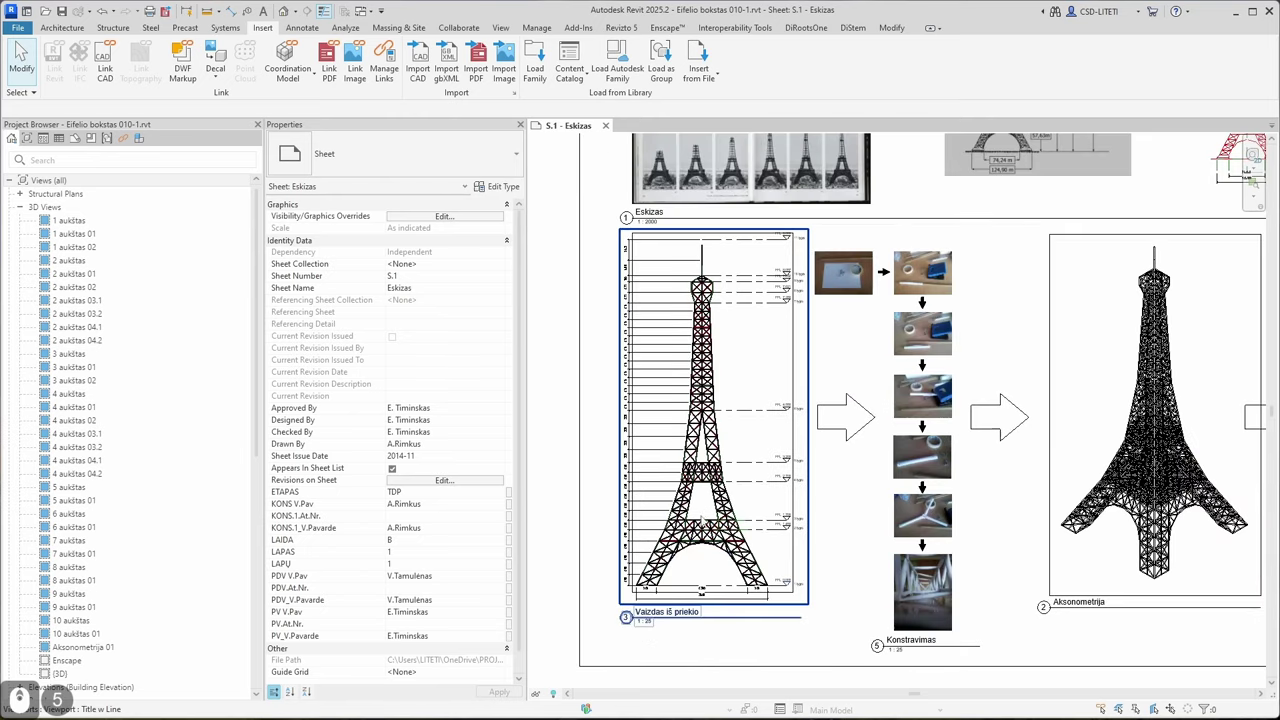
{"action": "left_click", "coordinate": [699, 293]}
{"action": "double_click", "coordinate": [699, 508]}
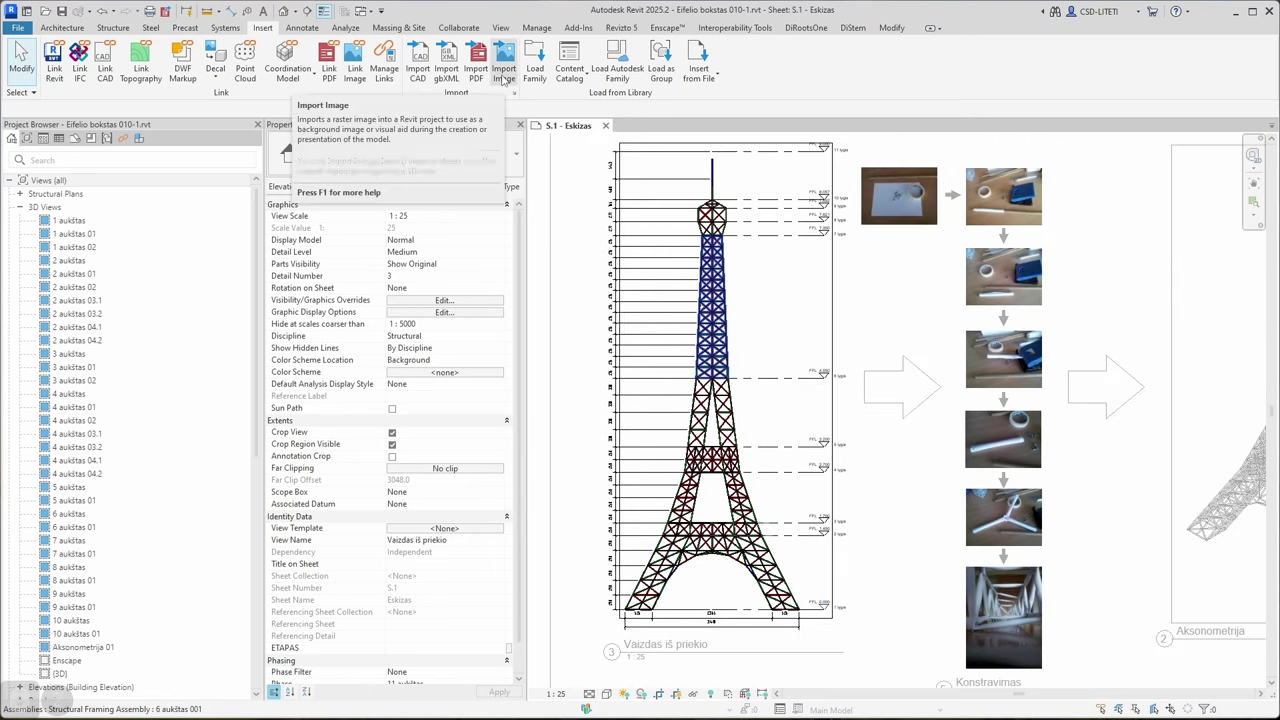
{"action": "left_click", "coordinate": [505, 72]}
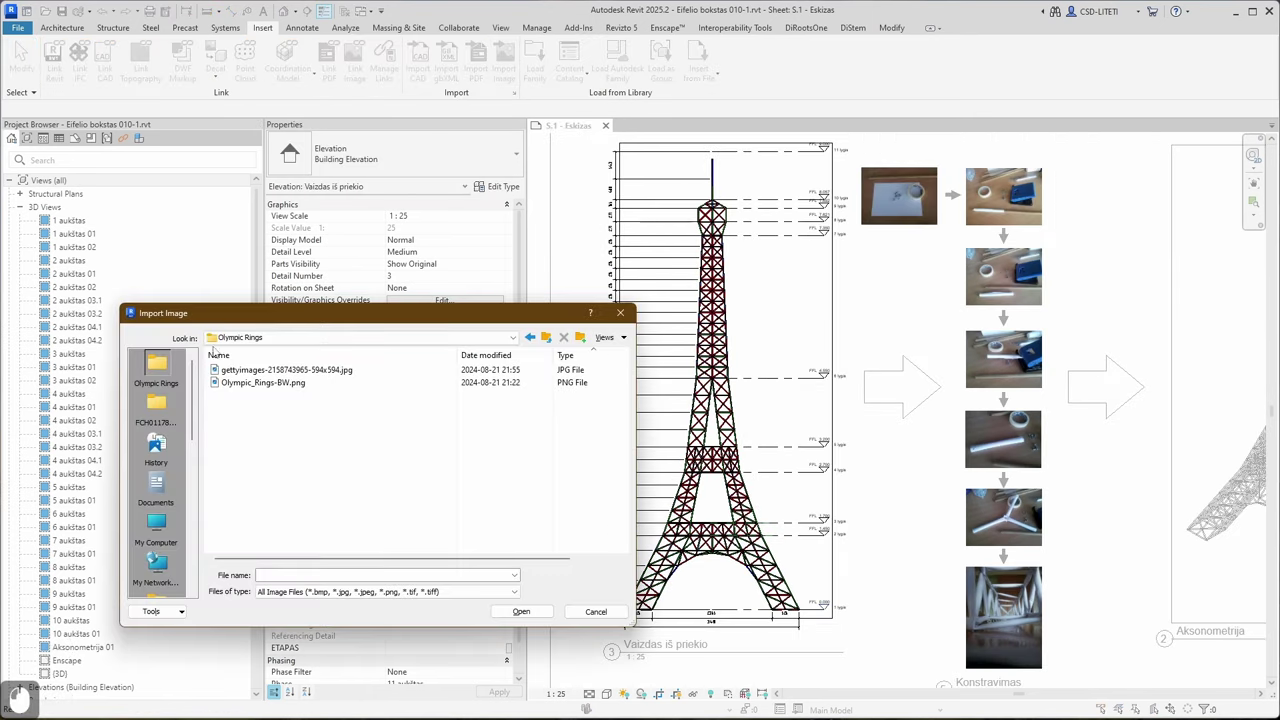
{"action": "left_click", "coordinate": [604, 337]}
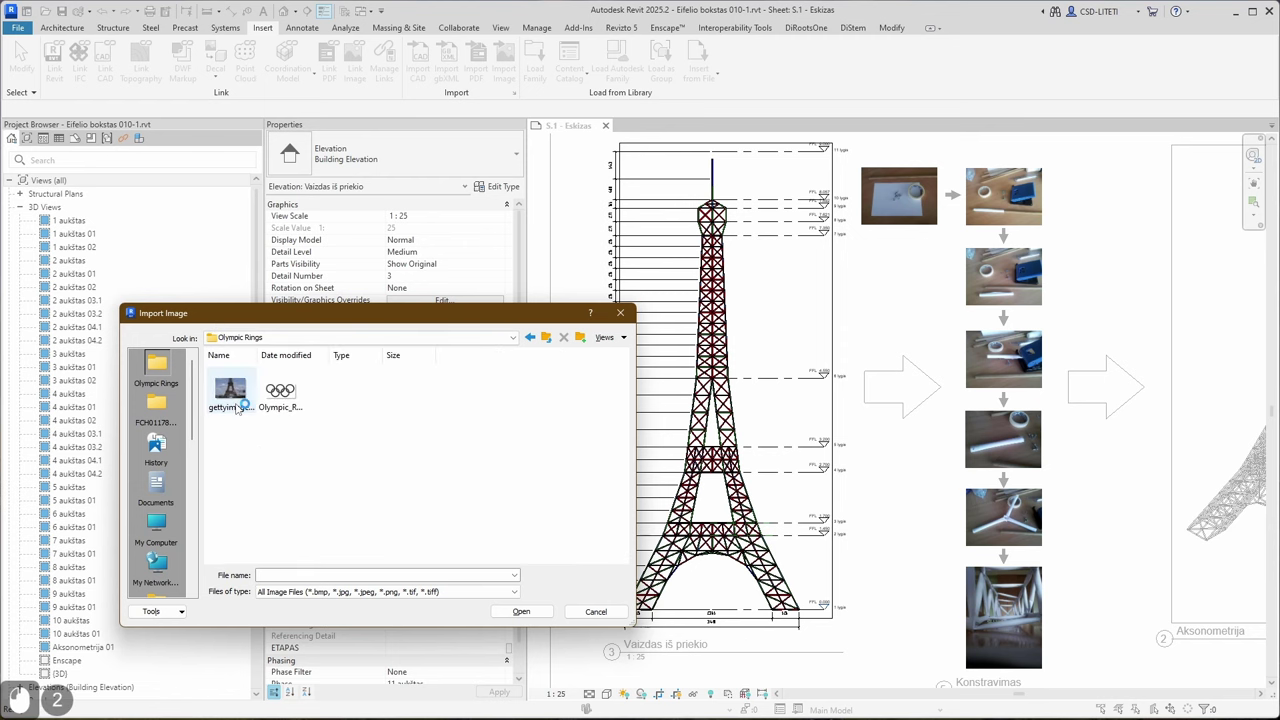
{"action": "left_click", "coordinate": [230, 392]}
{"action": "left_click", "coordinate": [533, 613]}
{"action": "left_click", "coordinate": [708, 499]}
Nudge the imported photo right and up to align its Eiffel Tower with the modelled tower
{"action": "scroll", "coordinate": [761, 472], "scroll_direction": "up", "scroll_amount": 3}
{"action": "scroll", "coordinate": [828, 555], "scroll_direction": "down", "scroll_amount": 3}
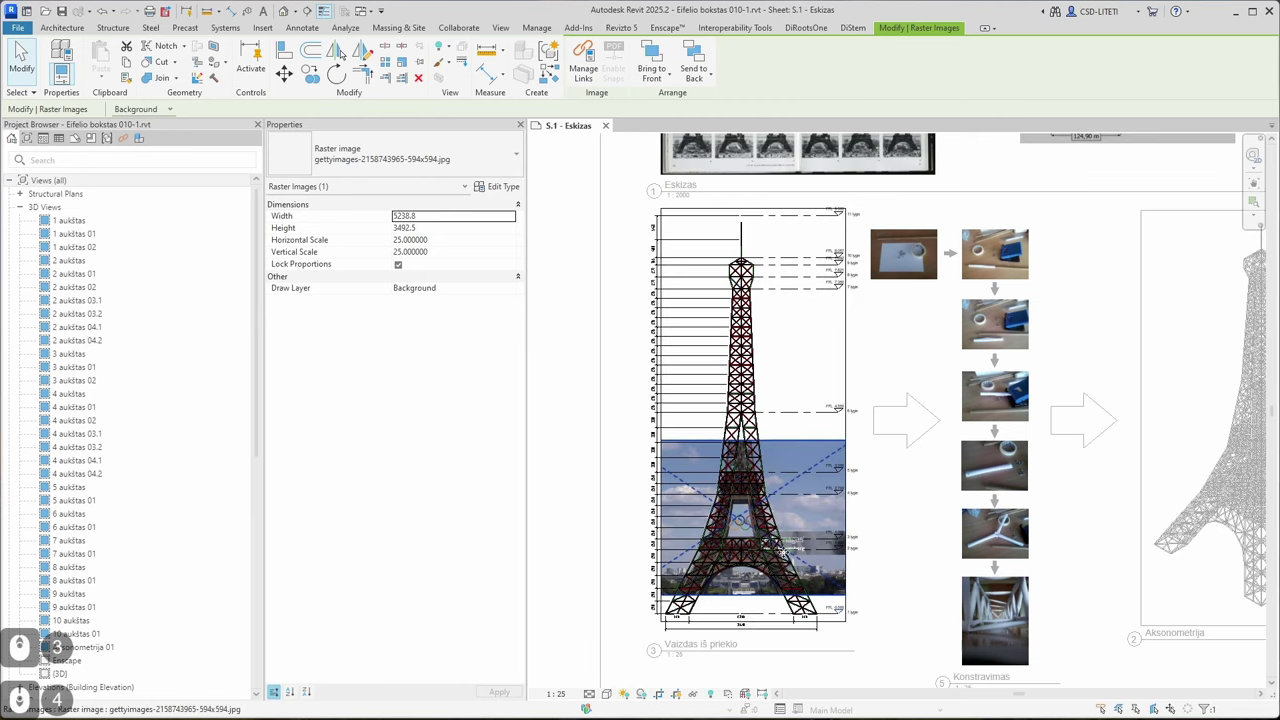
{"action": "scroll", "coordinate": [782, 552], "scroll_direction": "up", "scroll_amount": 2}
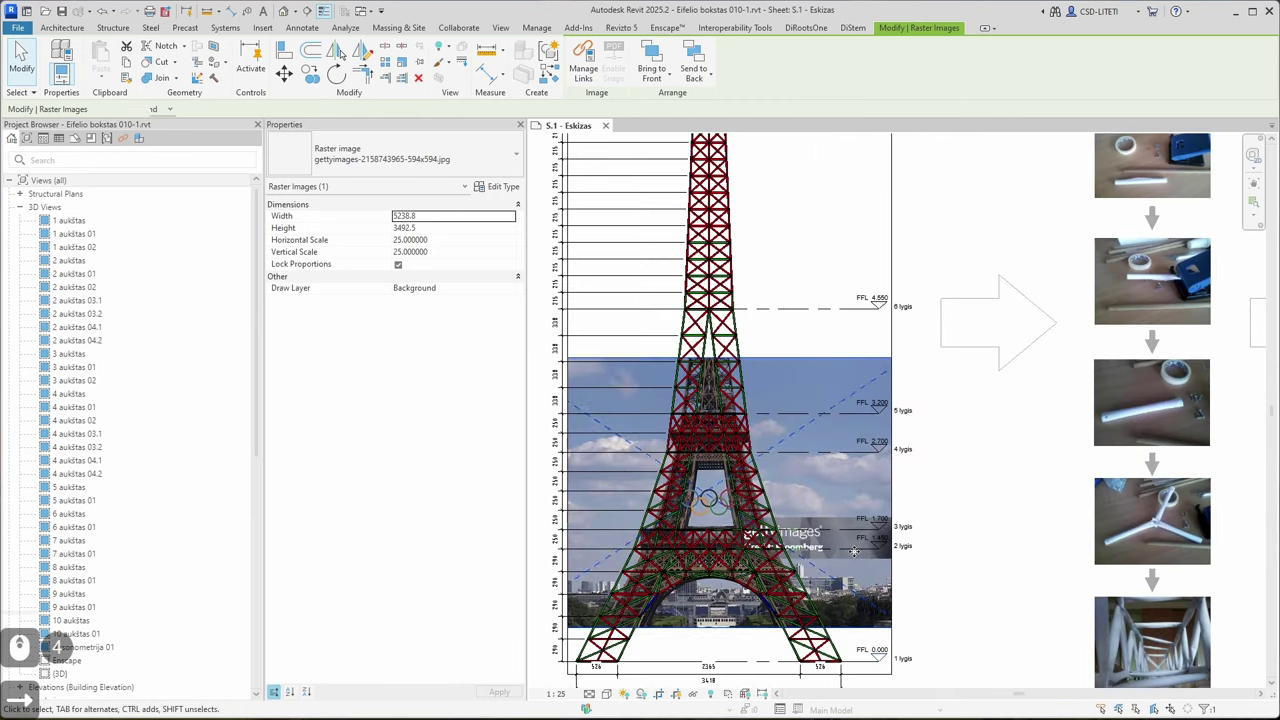
{"action": "key", "text": "Right"}
{"action": "key", "text": "Up"}
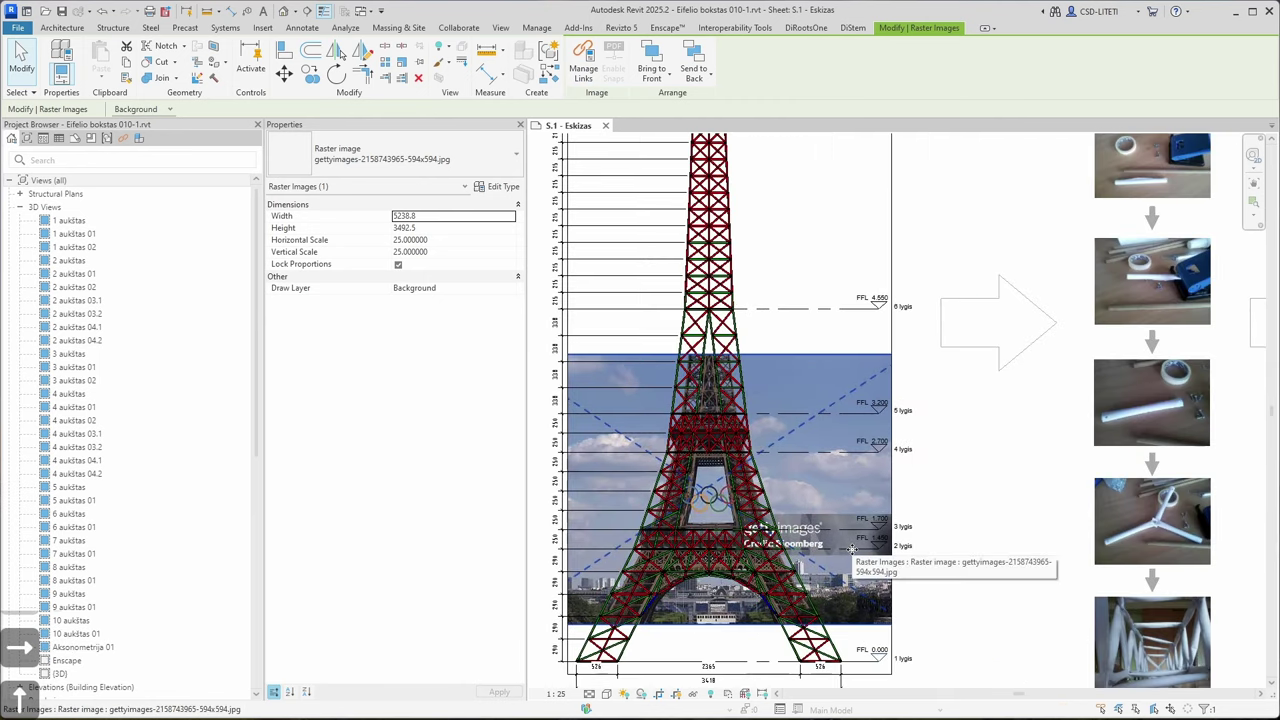
Enable temporary view properties for the Vaizdas iš priekio elevation and turn off its Crop View
{"action": "scroll", "coordinate": [831, 359], "scroll_direction": "down", "scroll_amount": 1}
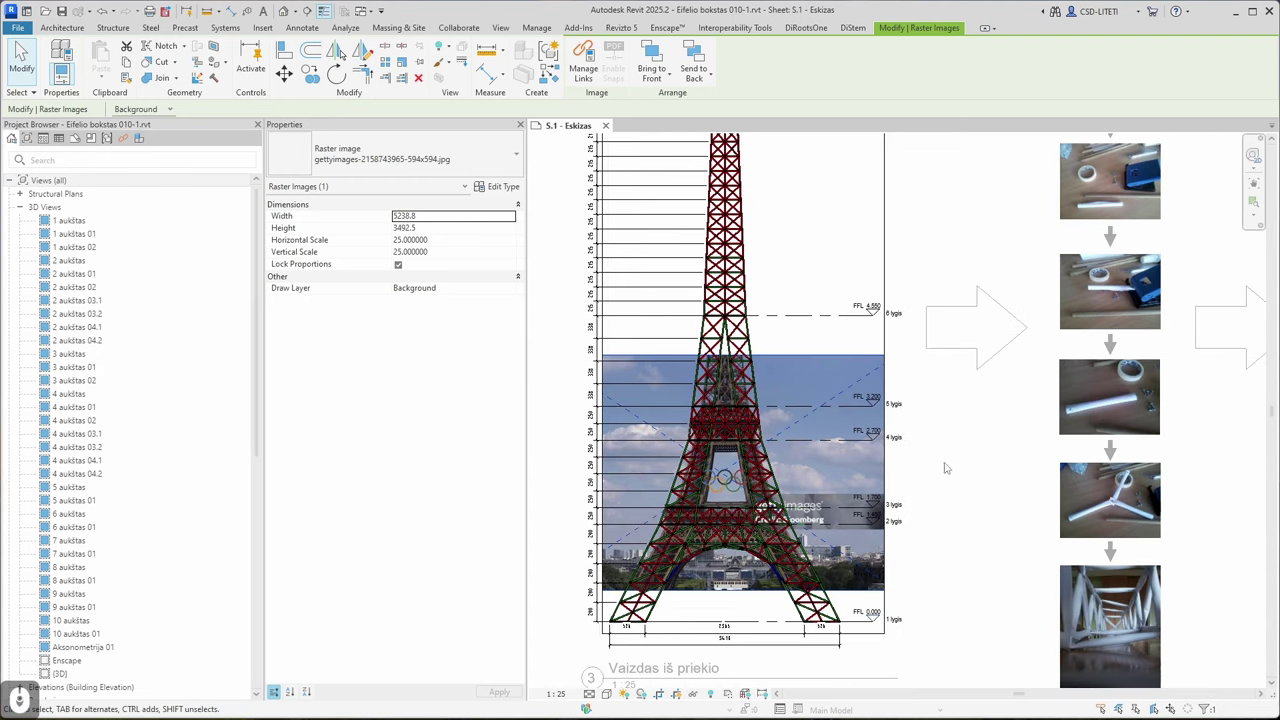
{"action": "scroll", "coordinate": [937, 457], "scroll_direction": "down", "scroll_amount": 1}
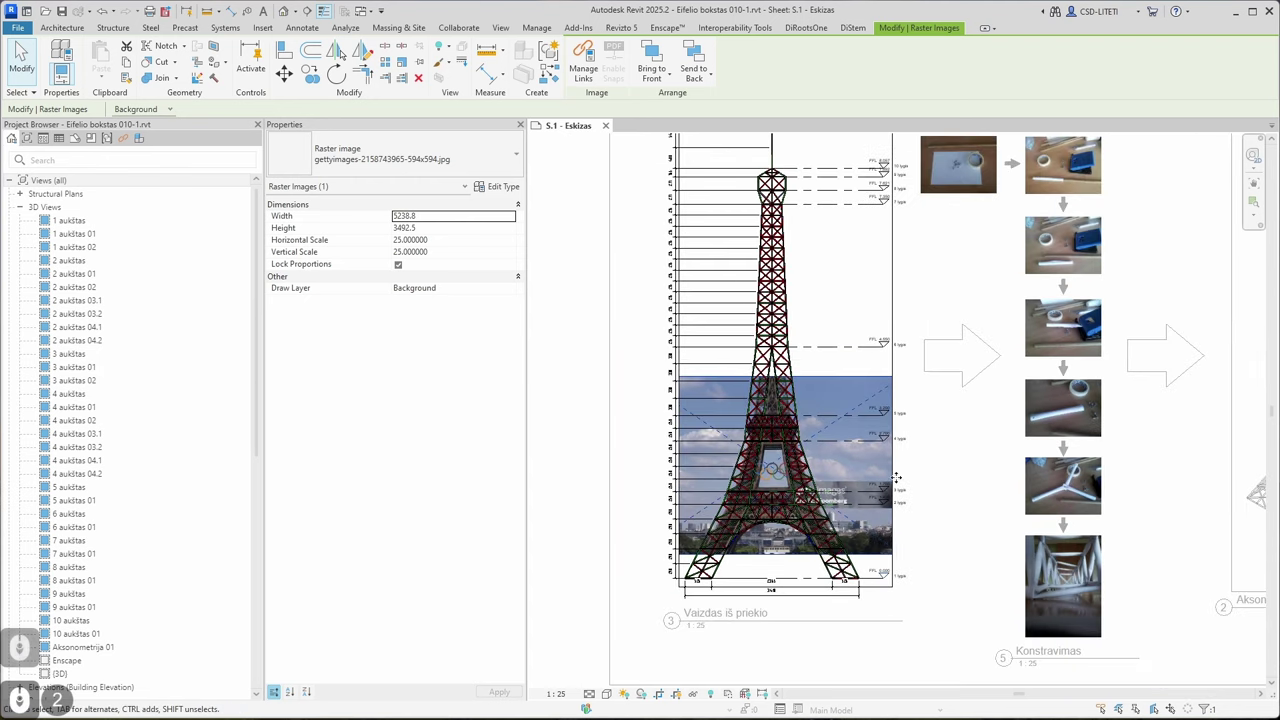
{"action": "left_click", "coordinate": [734, 694]}
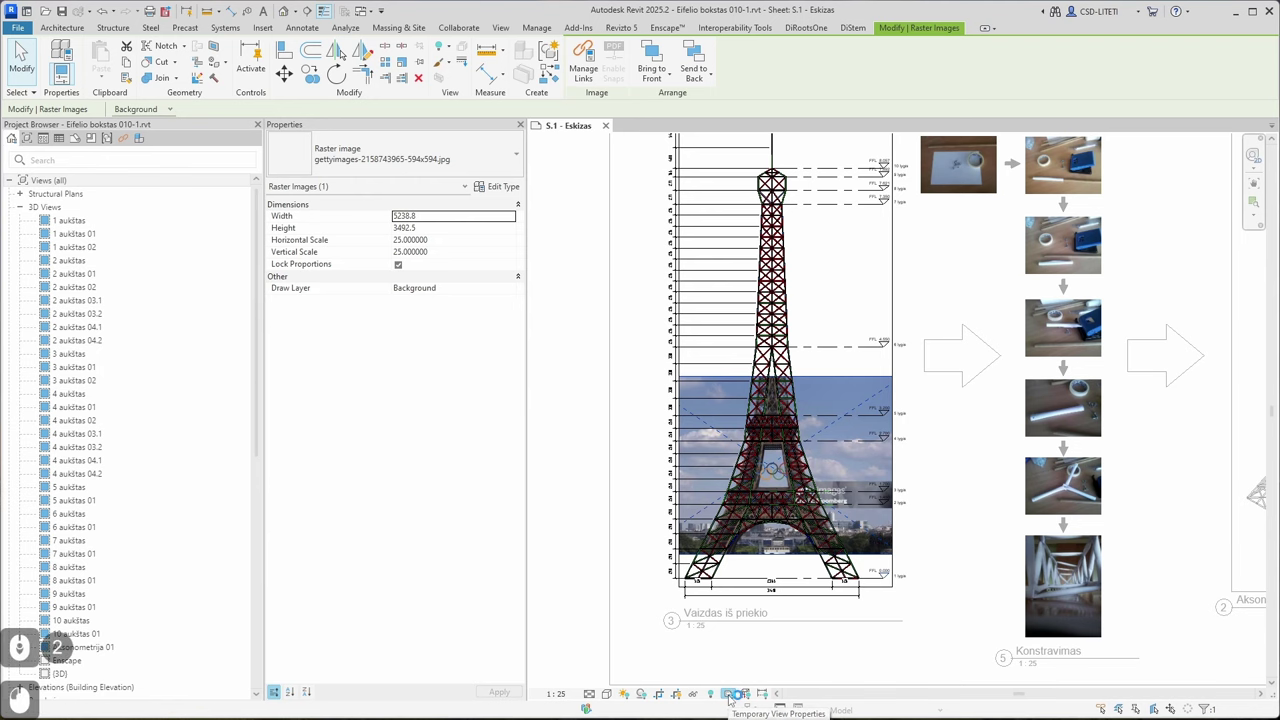
{"action": "left_click", "coordinate": [760, 638]}
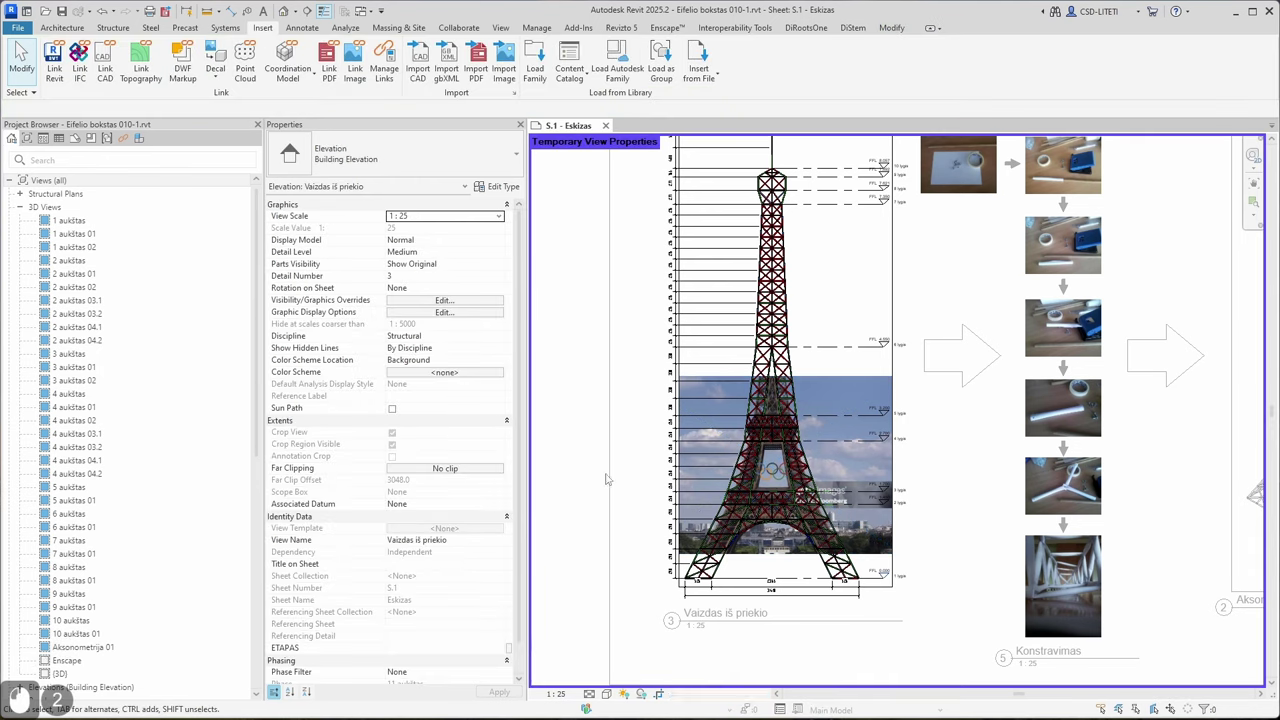
{"action": "left_click", "coordinate": [678, 374]}
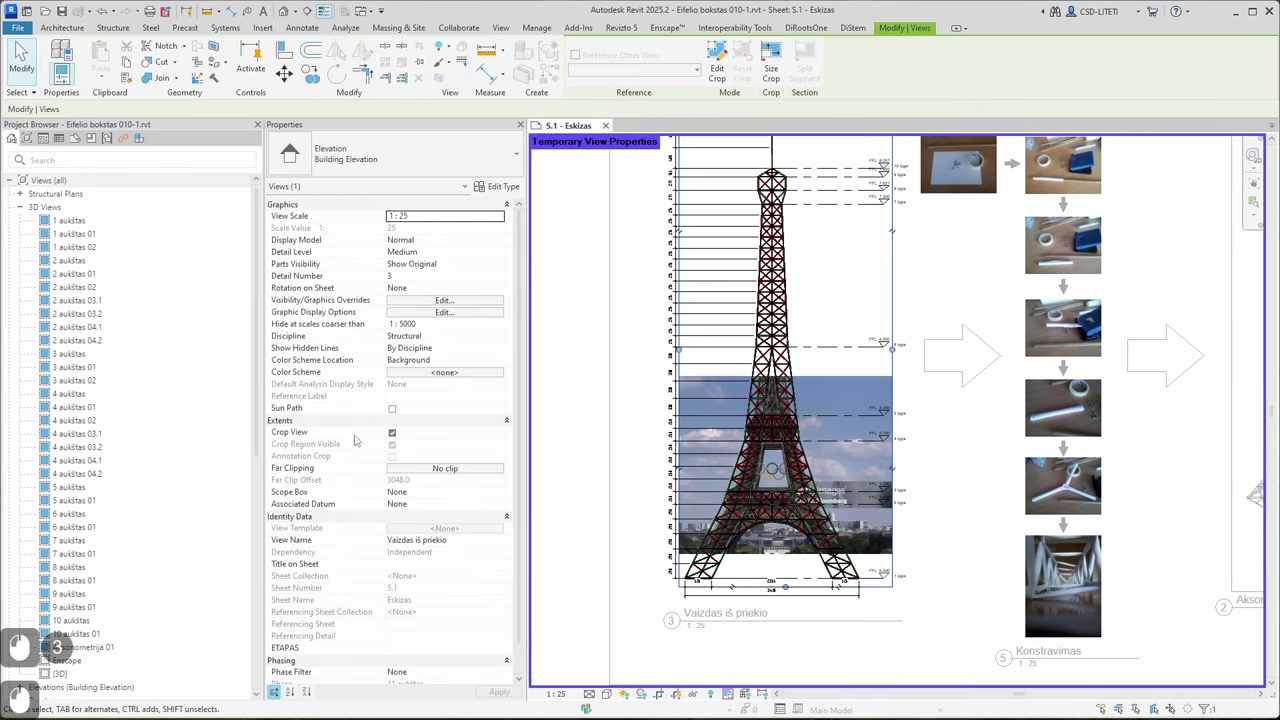
{"action": "left_click", "coordinate": [392, 433]}
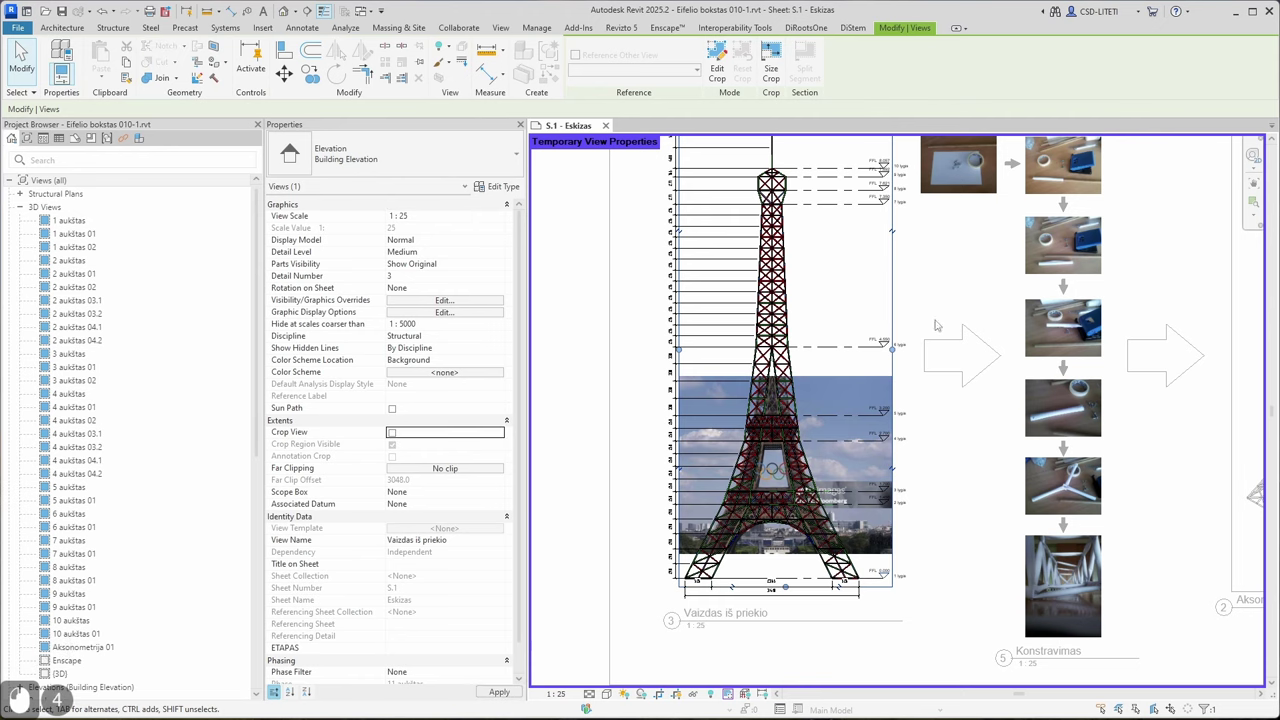
Enlarge the reference photo proportionally to a width of about 5527 and nudge it left over the modelled tower
{"action": "left_click", "coordinate": [885, 418]}
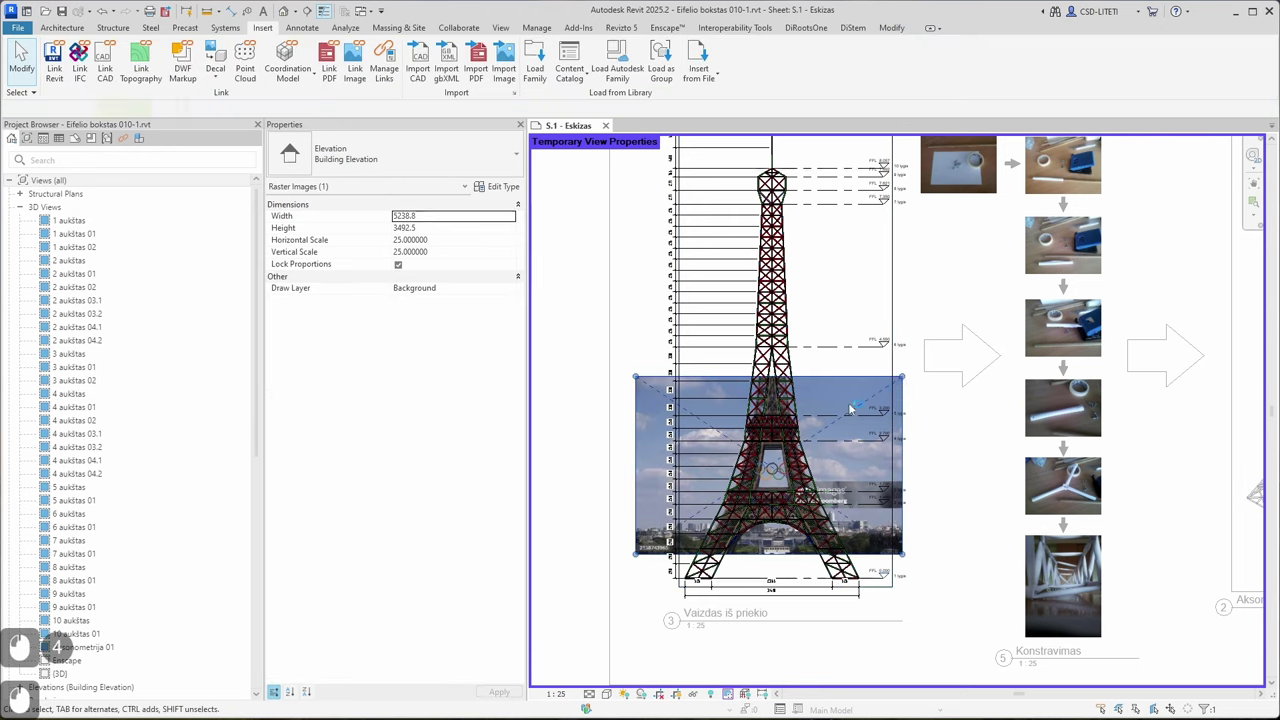
{"action": "scroll", "coordinate": [846, 425], "scroll_direction": "up", "scroll_amount": 2}
{"action": "mouse_move", "coordinate": [932, 622]}
{"action": "left_mouse_down"}
{"action": "mouse_move", "coordinate": [948, 634]}
{"action": "mouse_move", "coordinate": [949, 612]}
{"action": "mouse_move", "coordinate": [946, 622]}
{"action": "left_mouse_up"}
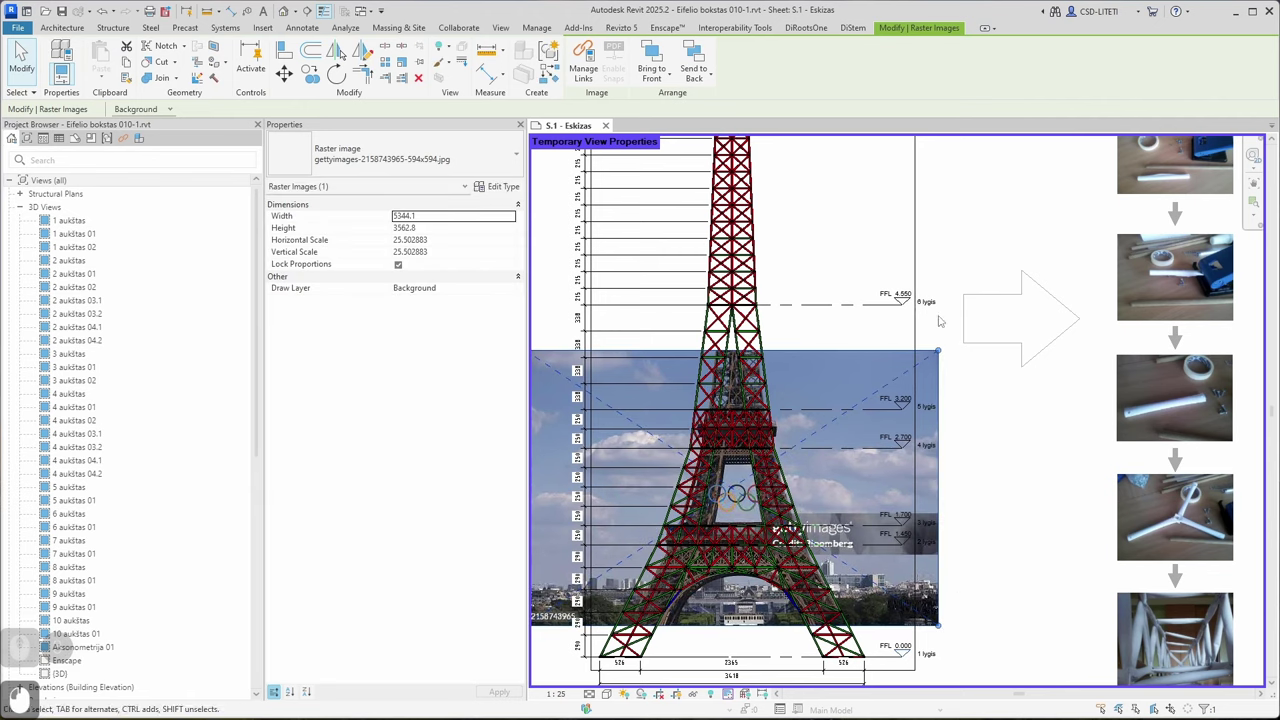
{"action": "left_click_drag", "start_coordinate": [938, 350], "coordinate": [949, 342]}
{"action": "key", "text": "Left"}
{"action": "key", "text": "Left"}
{"action": "key", "text": "Left"}
{"action": "key", "text": "Left"}
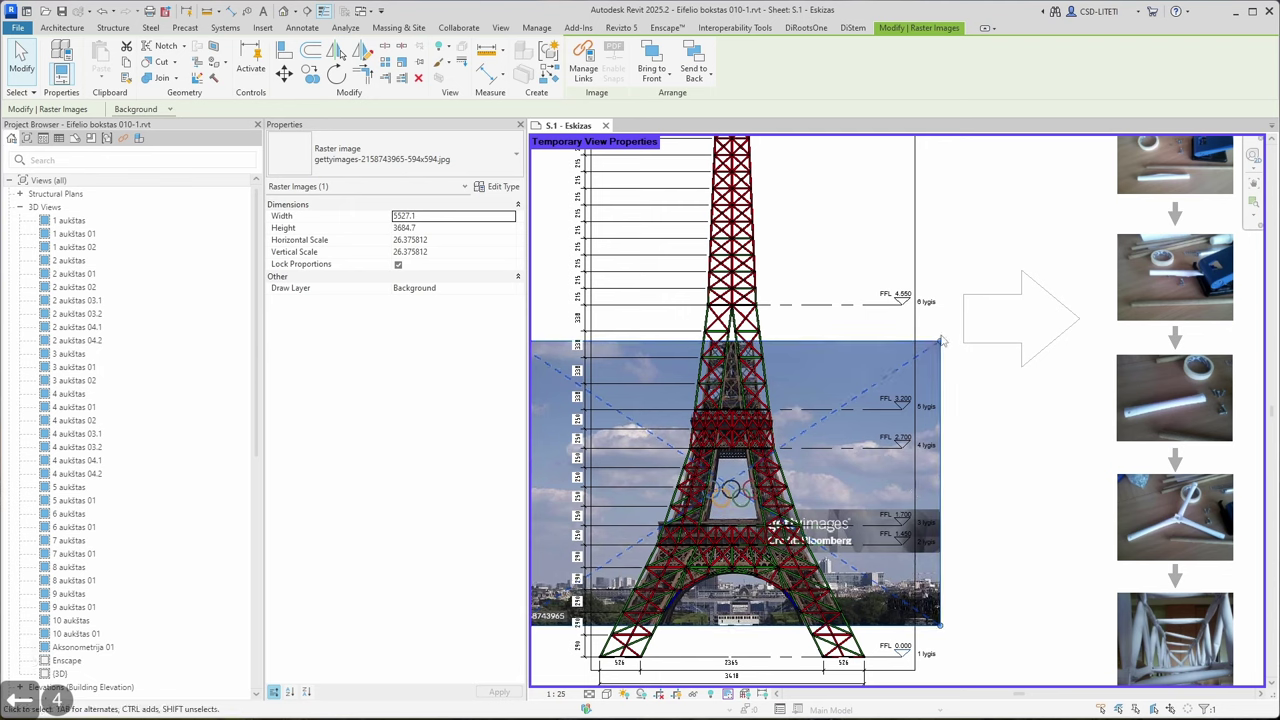
Enlarge the reference photo to a width of about 5716 and fine-tune its position so both towers line up
{"action": "left_click_drag", "start_coordinate": [941, 342], "coordinate": [948, 333]}
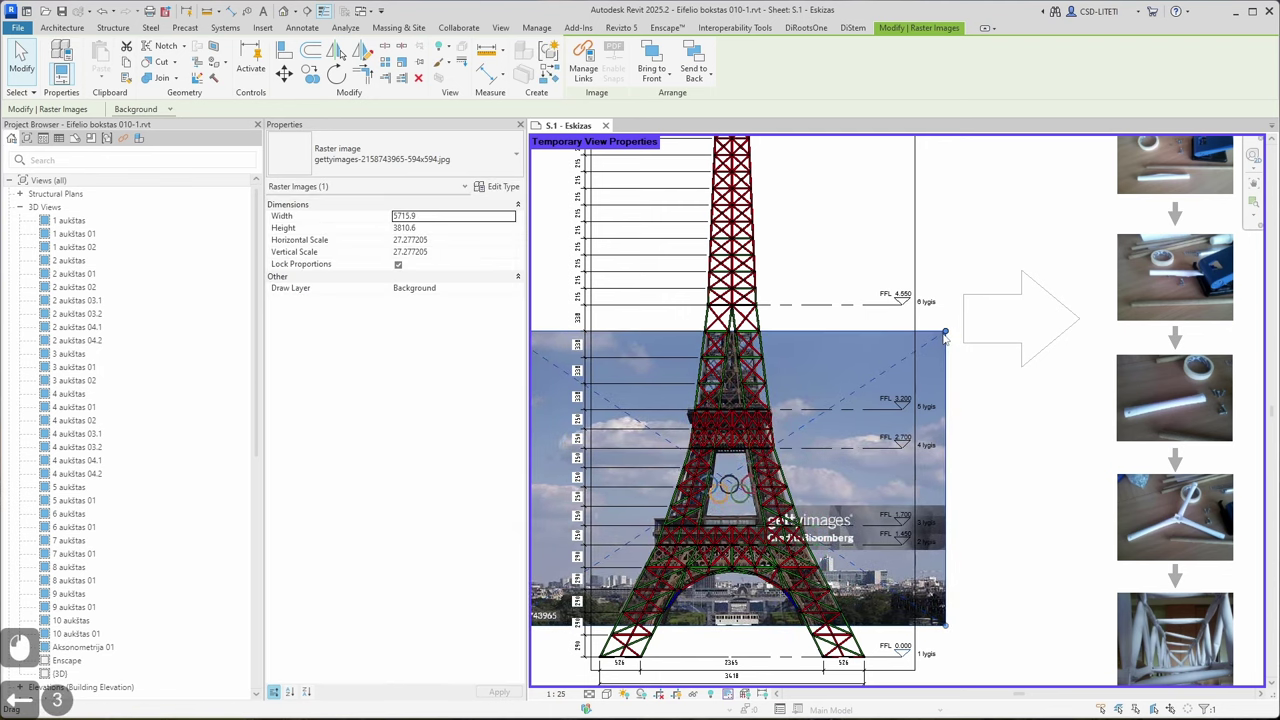
{"action": "key", "text": "Down"}
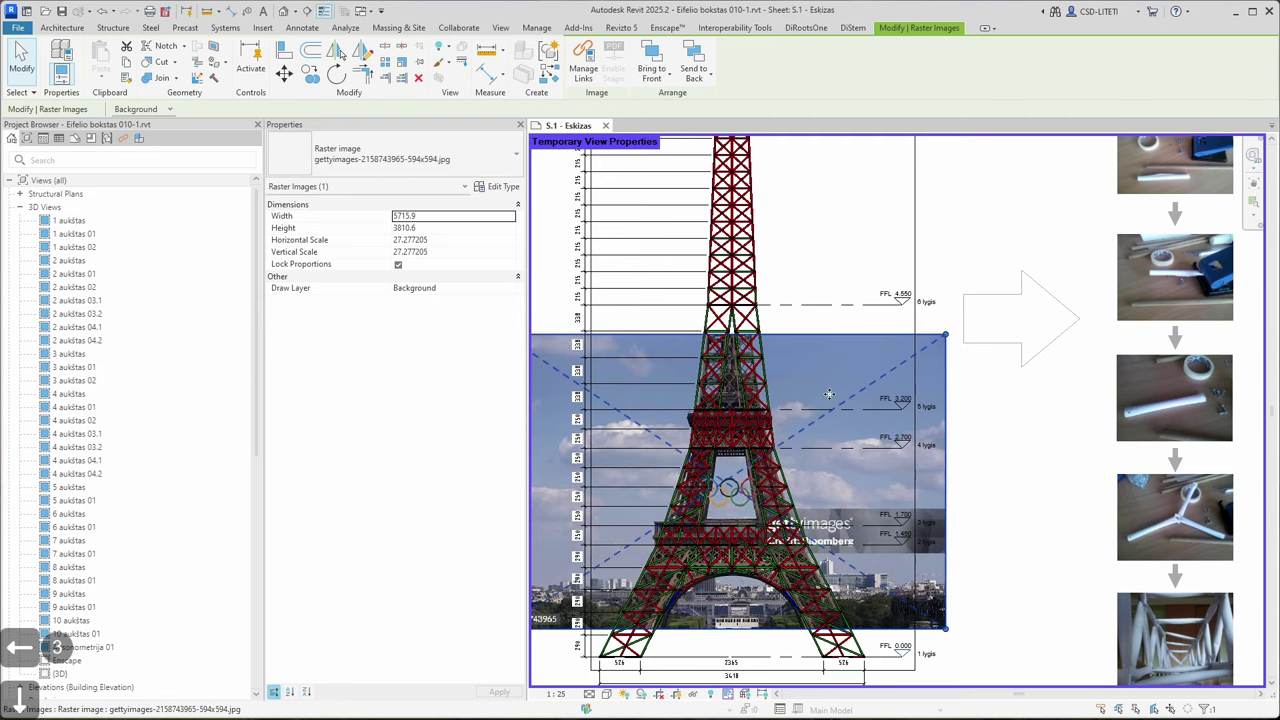
{"action": "key", "text": "Right"}
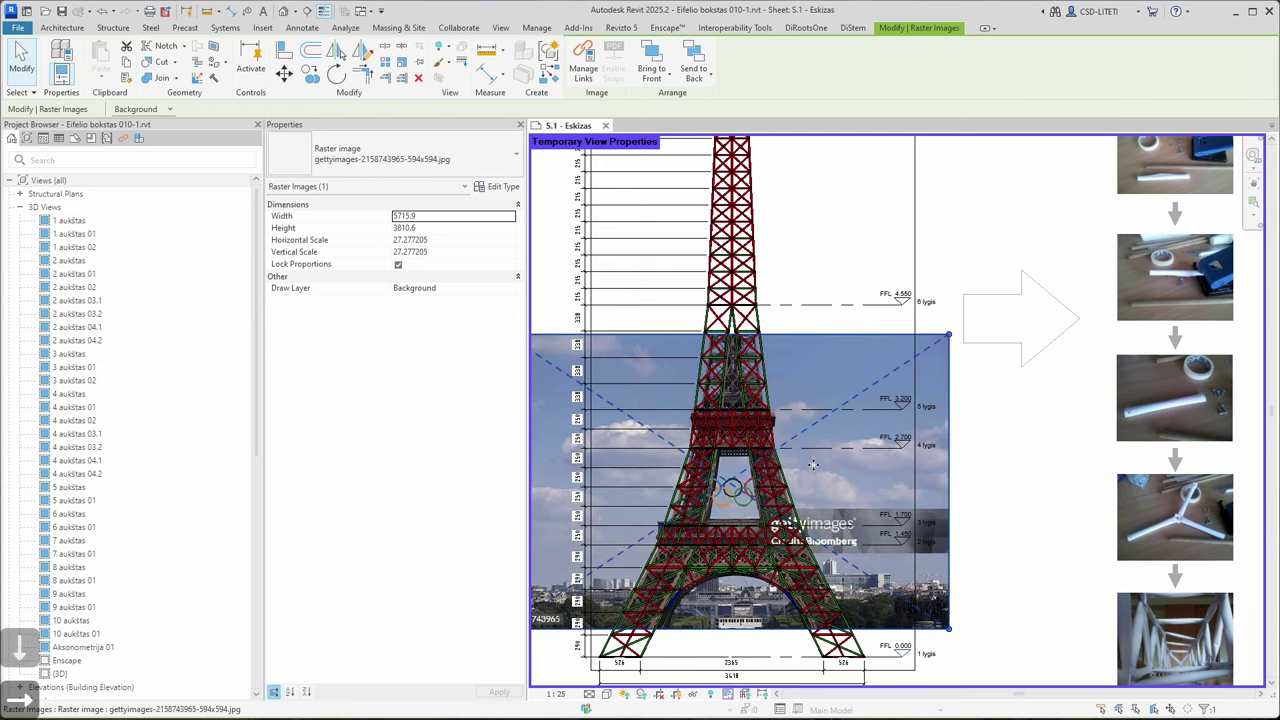
{"action": "scroll", "coordinate": [740, 500], "scroll_direction": "up", "scroll_amount": 2}
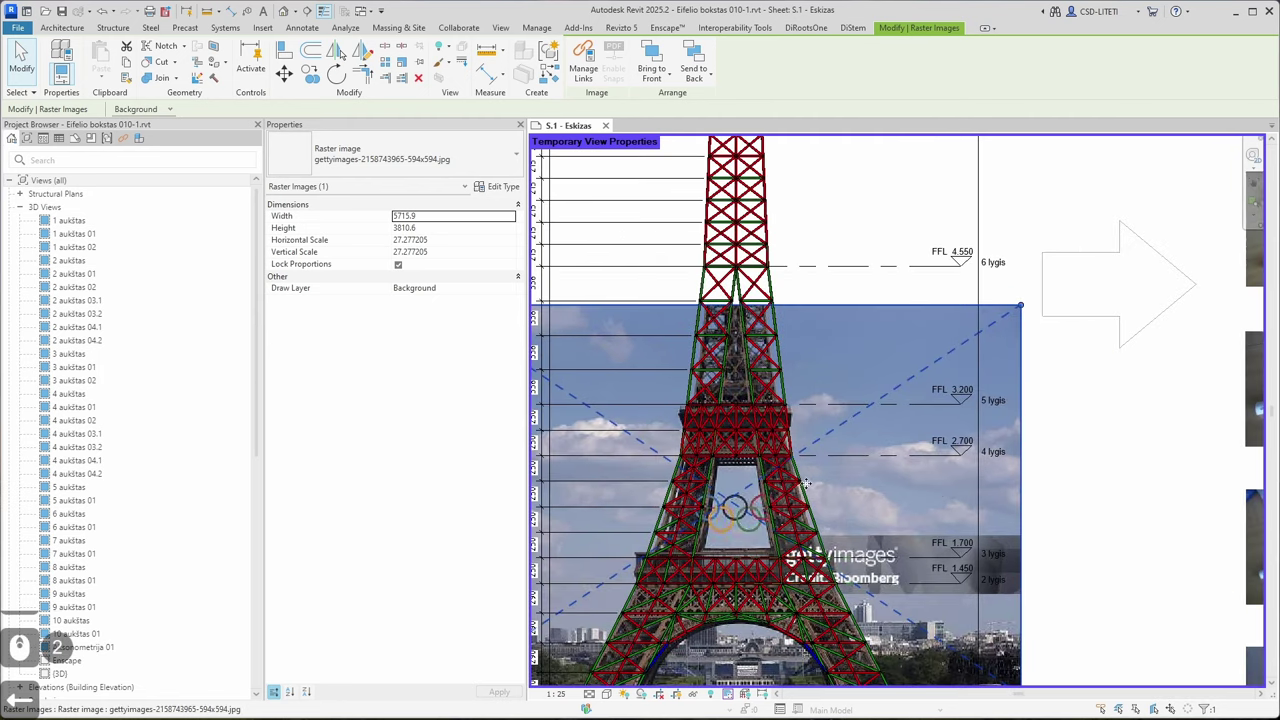
{"action": "key", "text": "Down"}
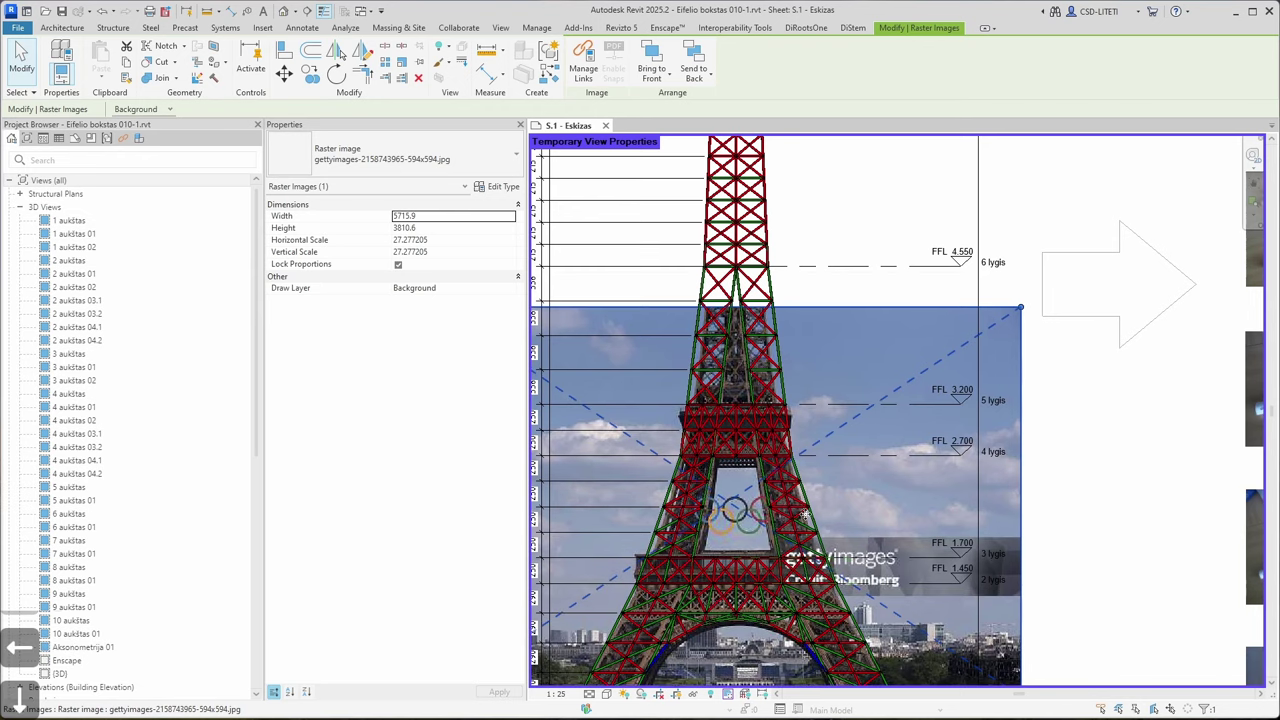
{"action": "key", "text": "Up"}
{"action": "scroll", "coordinate": [707, 527], "scroll_direction": "down", "scroll_amount": 2}
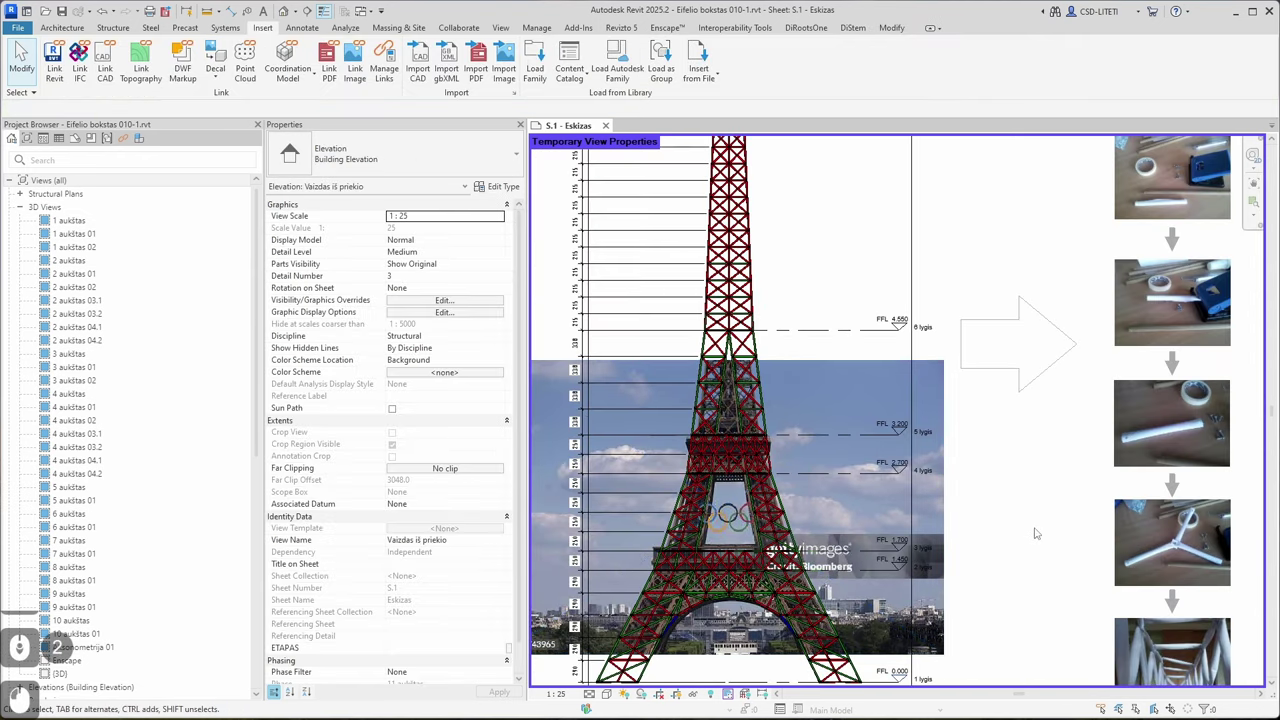
{"action": "middle_click_drag", "start_coordinate": [1012, 566], "coordinate": [1017, 508]}
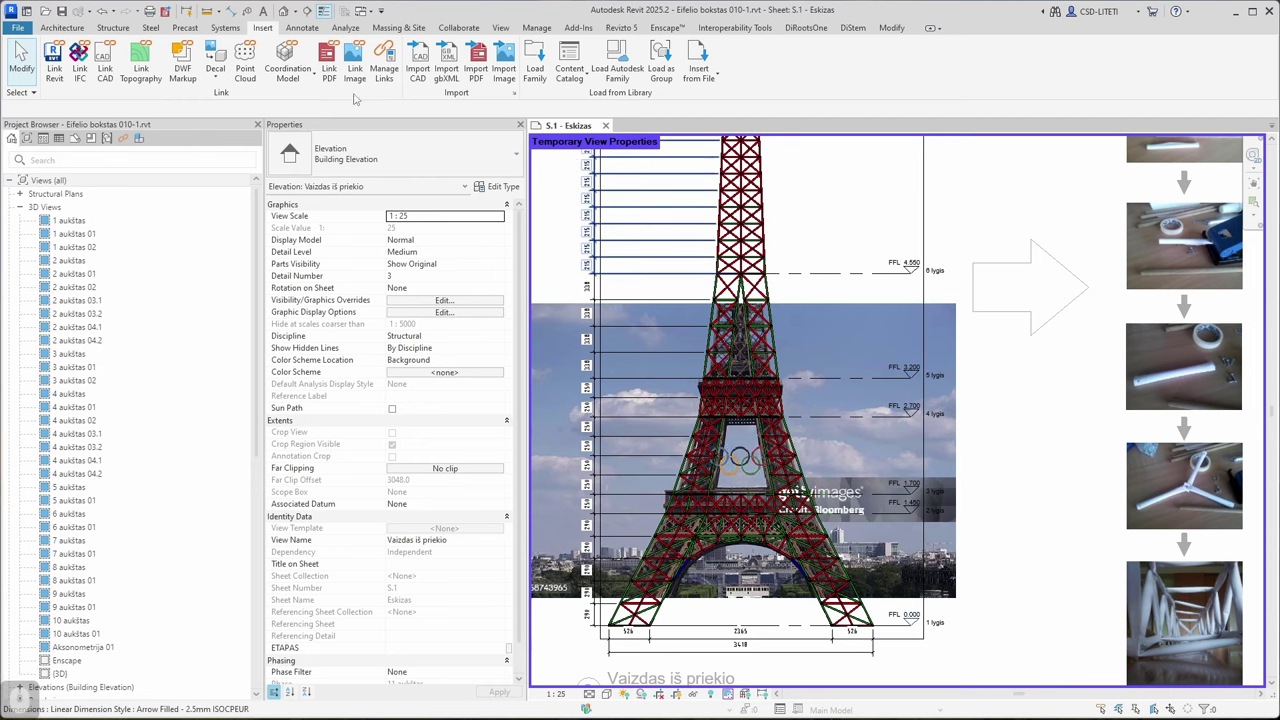
Try to place the Olympic_Rings-Color-v2408 component in the Vaizdas iš priekio elevation
{"action": "left_click", "coordinate": [63, 30]}
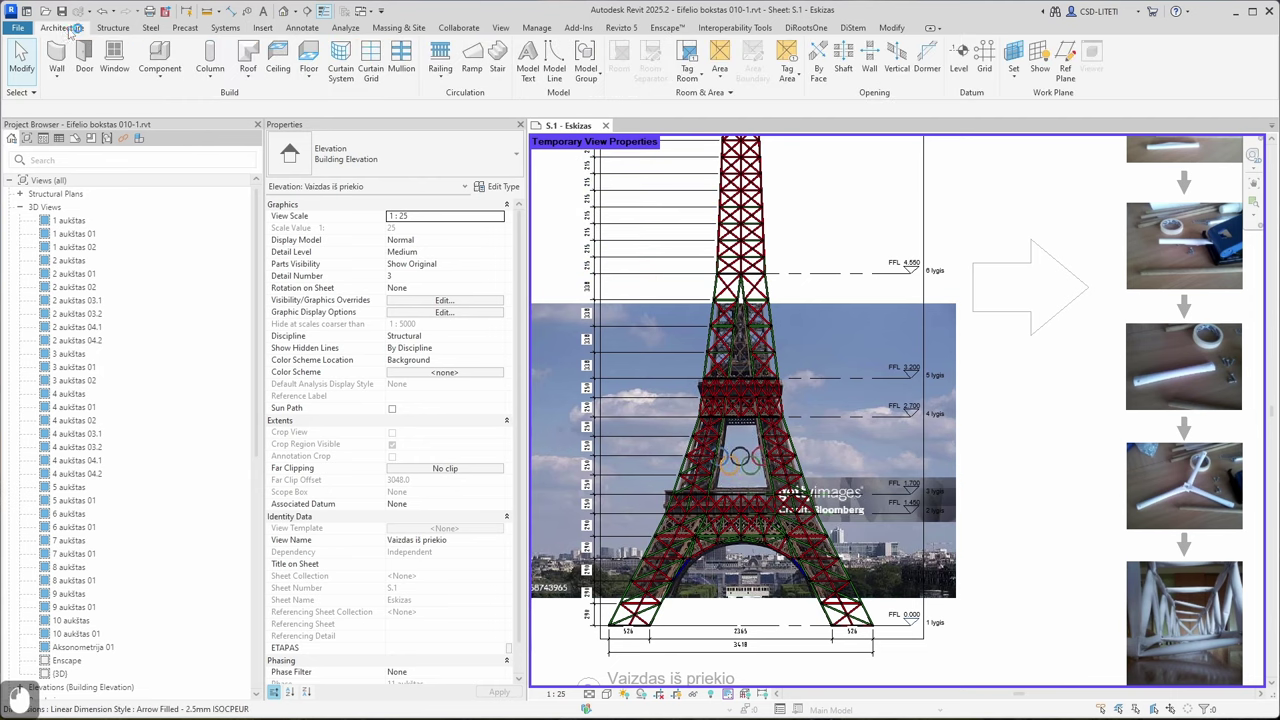
{"action": "left_click", "coordinate": [180, 60]}
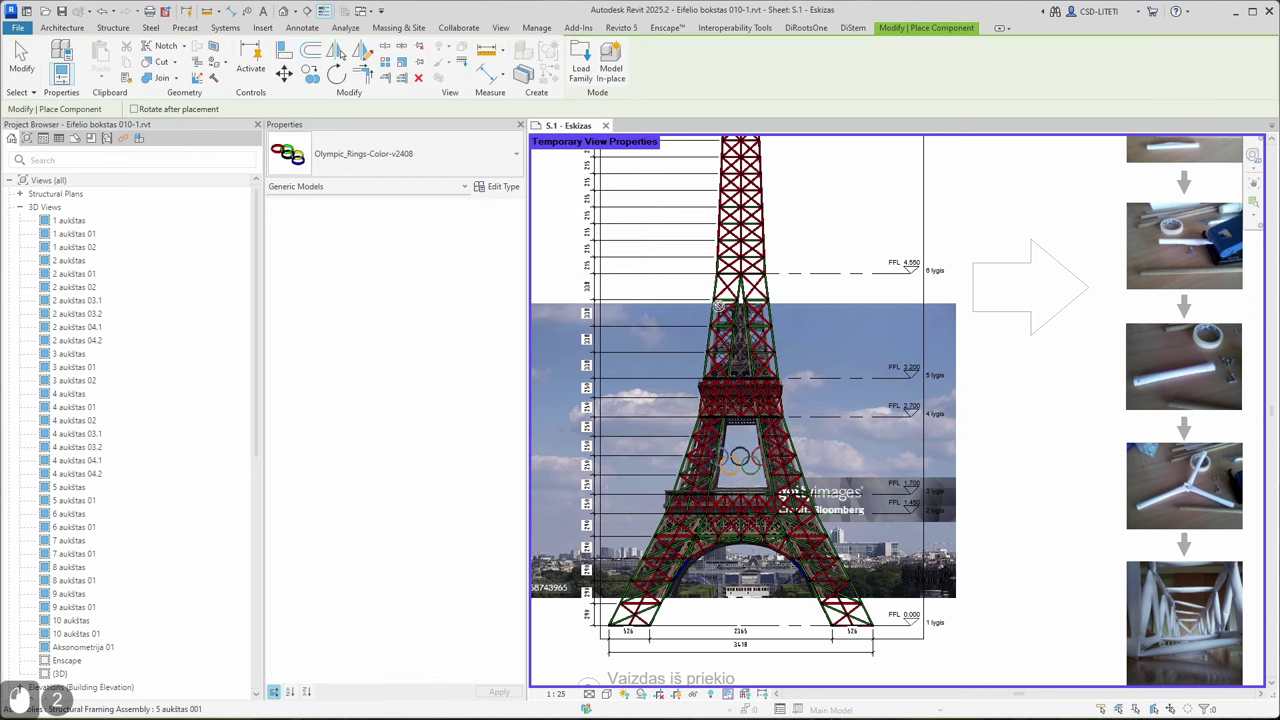
{"action": "left_click", "coordinate": [339, 163]}
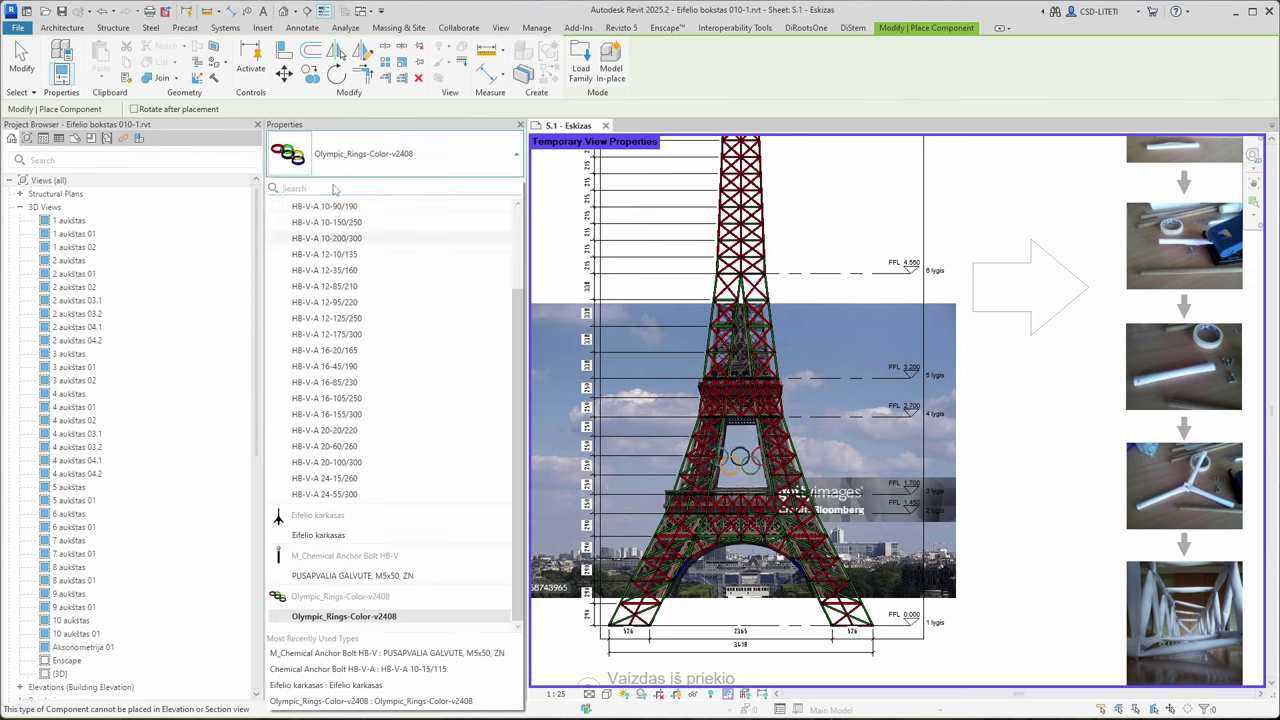
{"action": "type", "text": "olym"}
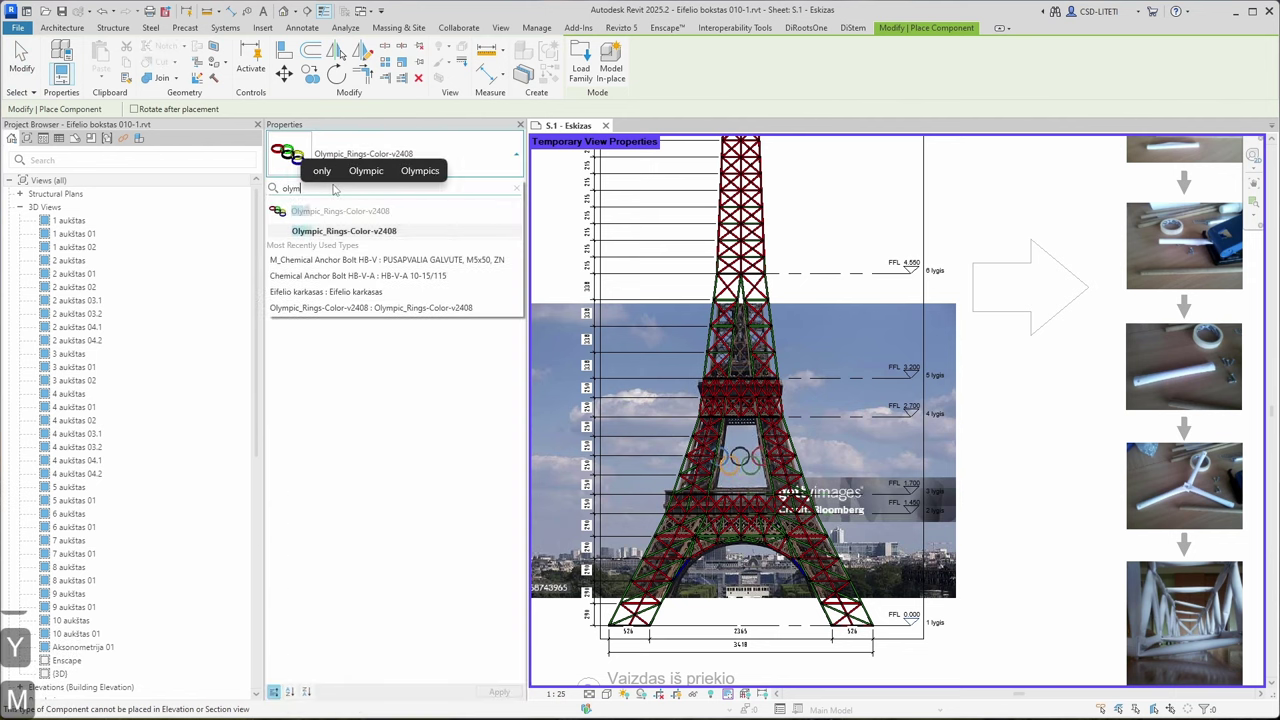
{"action": "left_click", "coordinate": [378, 236]}
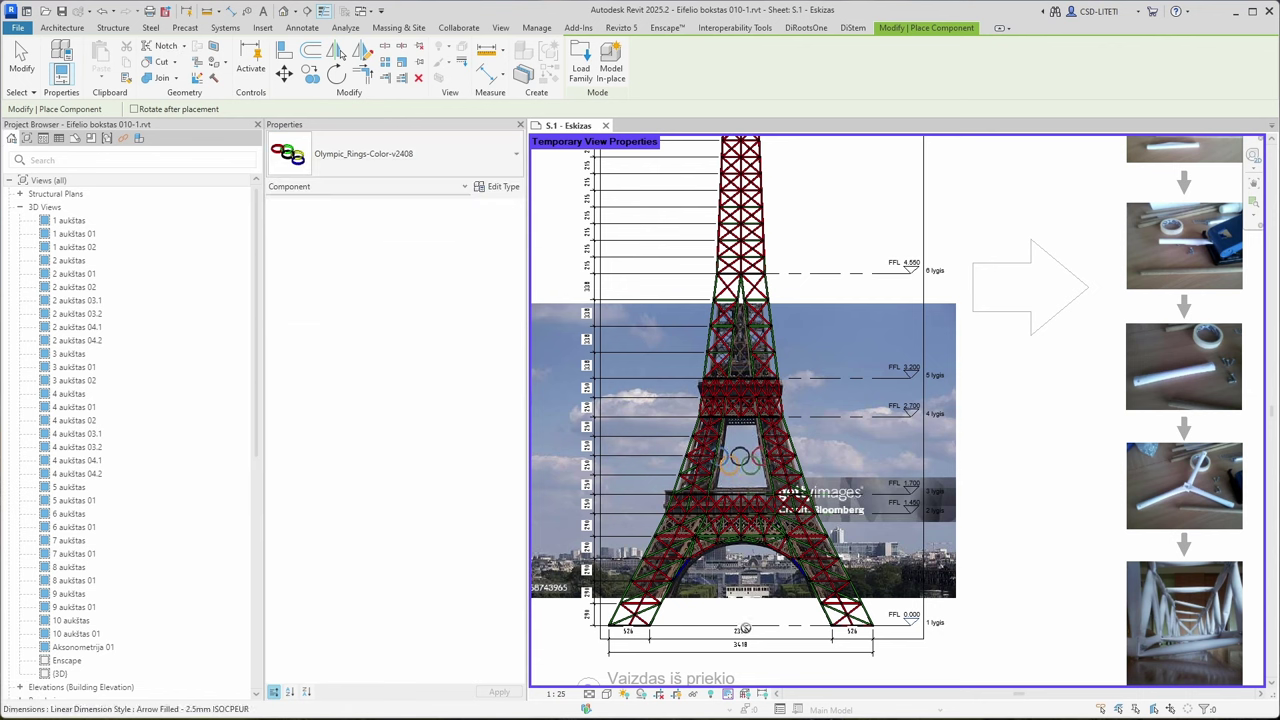
{"action": "middle_click_drag", "start_coordinate": [729, 485], "coordinate": [773, 472]}
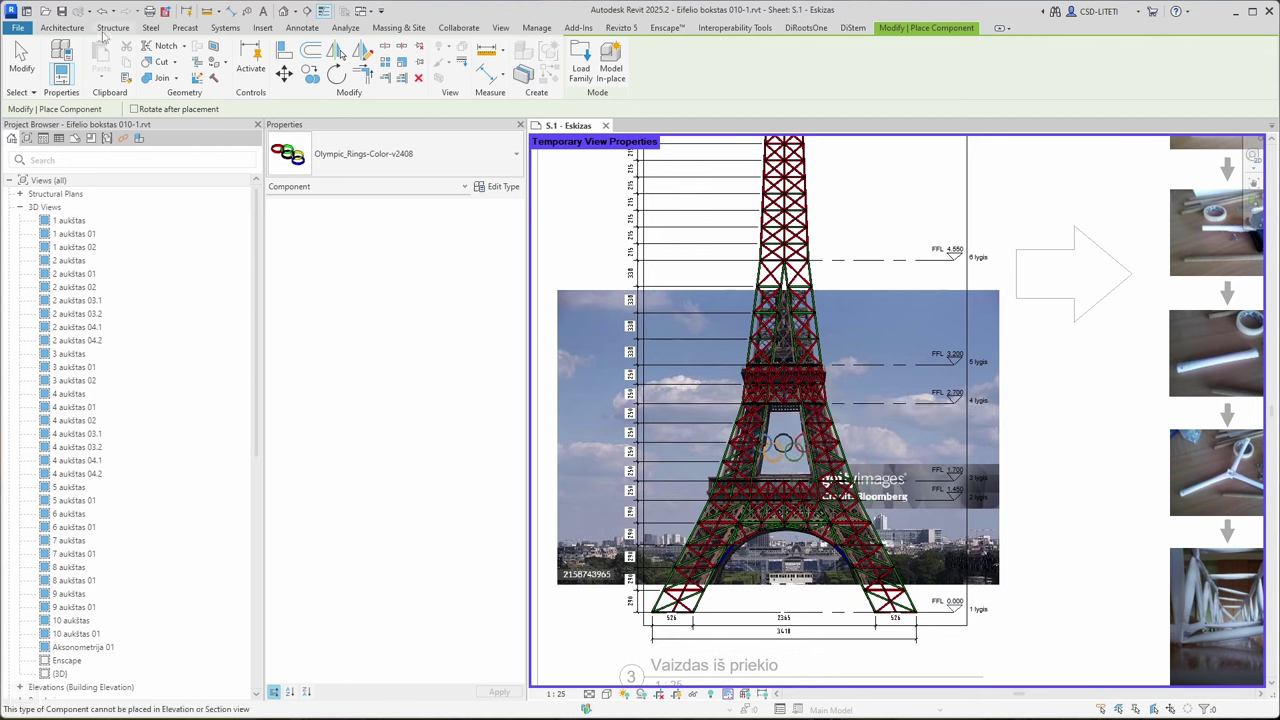
{"action": "left_click", "coordinate": [62, 28]}
{"action": "left_click", "coordinate": [1013, 52]}
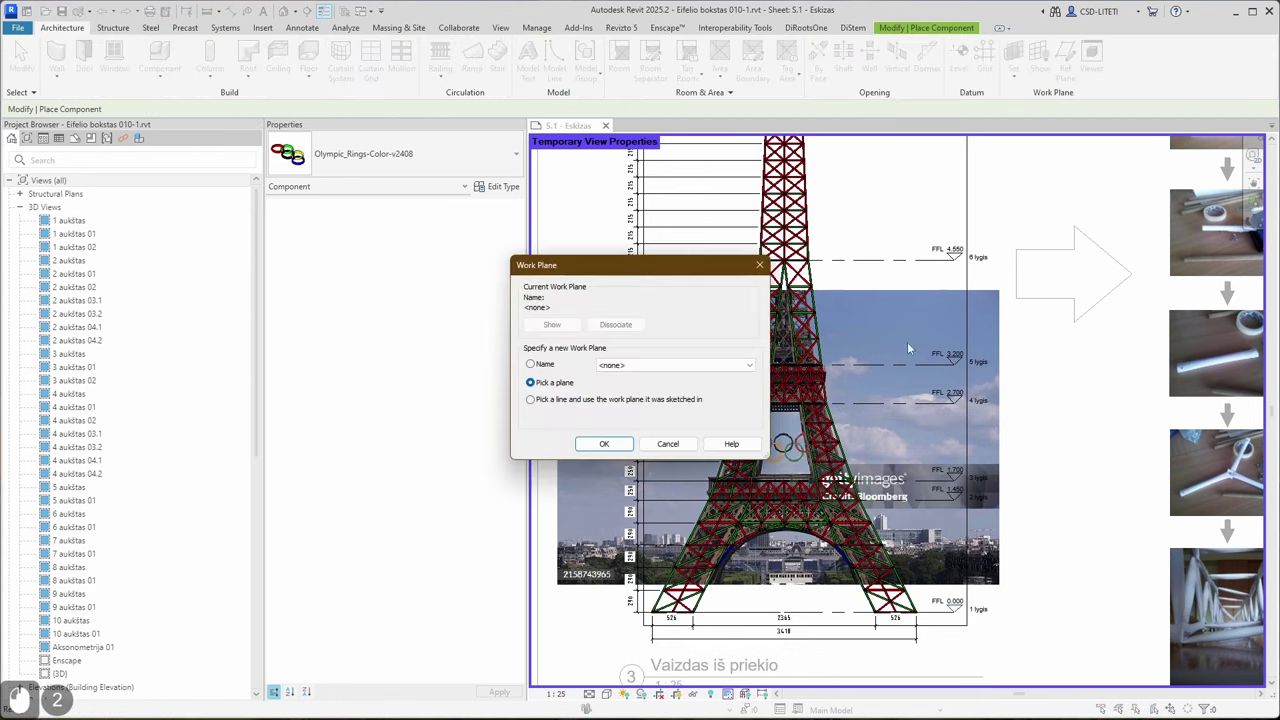
{"action": "left_click", "coordinate": [605, 366]}
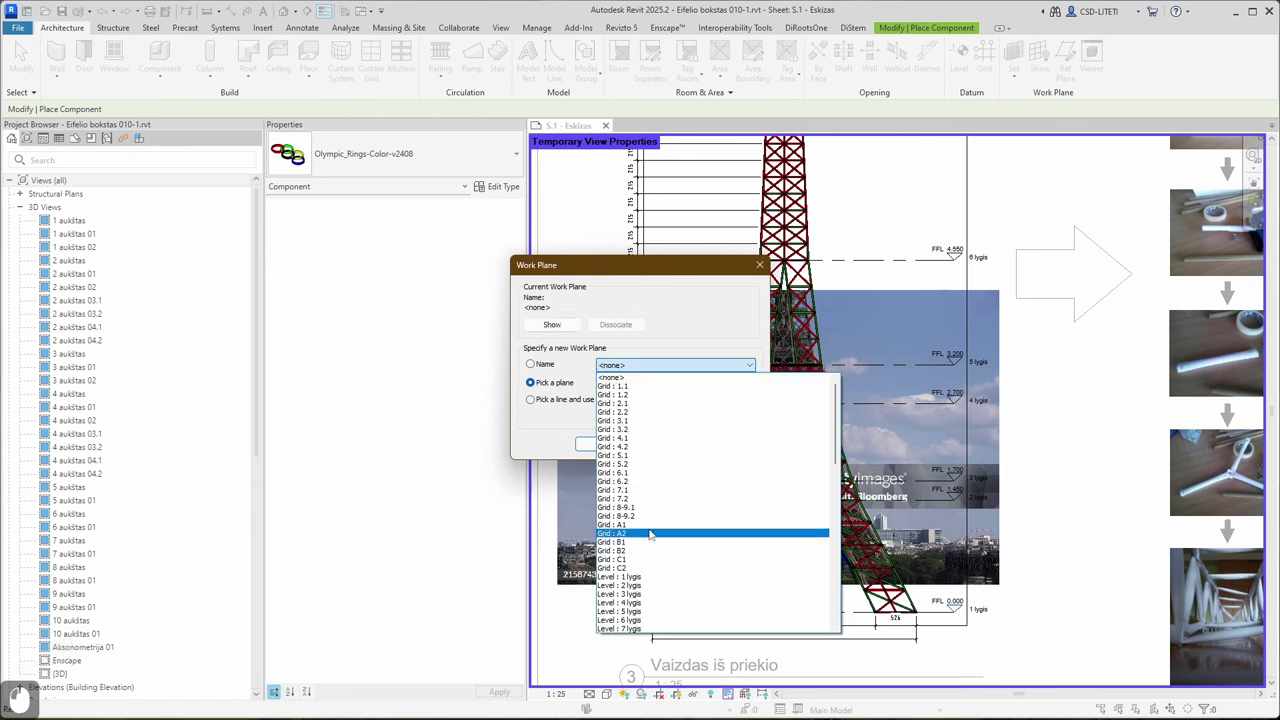
{"action": "left_click", "coordinate": [712, 323]}
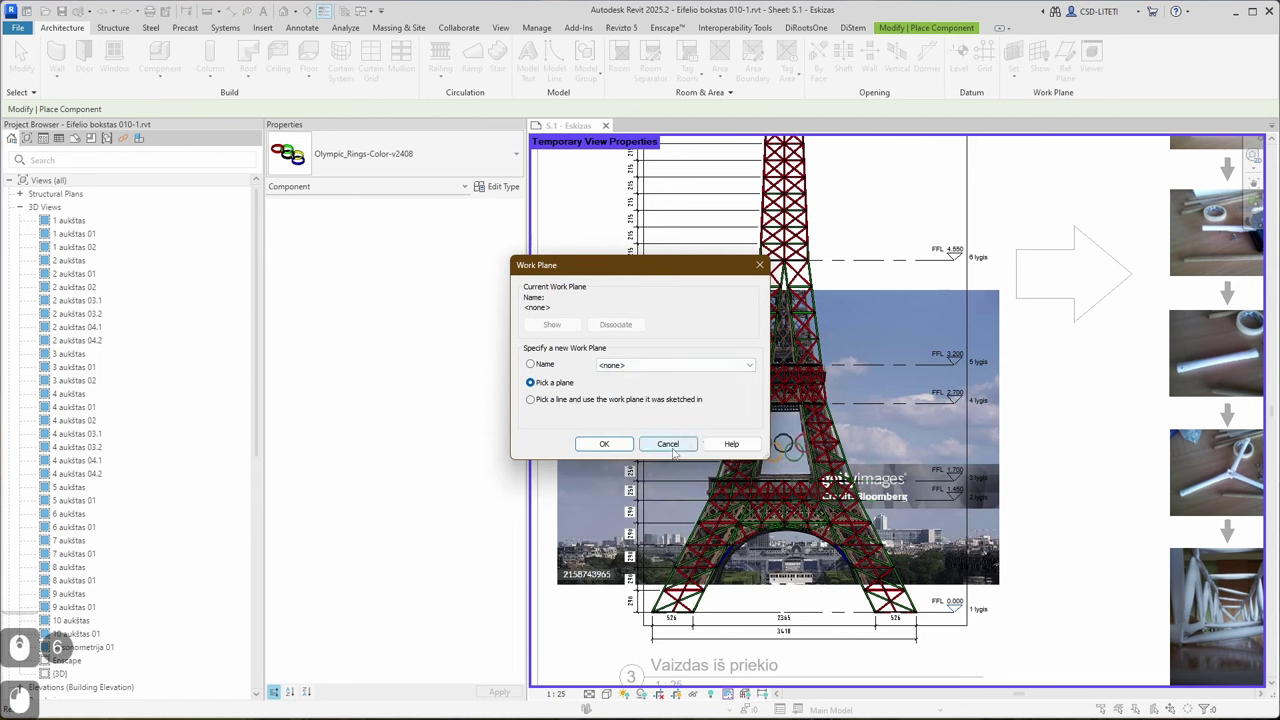
{"action": "left_click", "coordinate": [666, 444]}
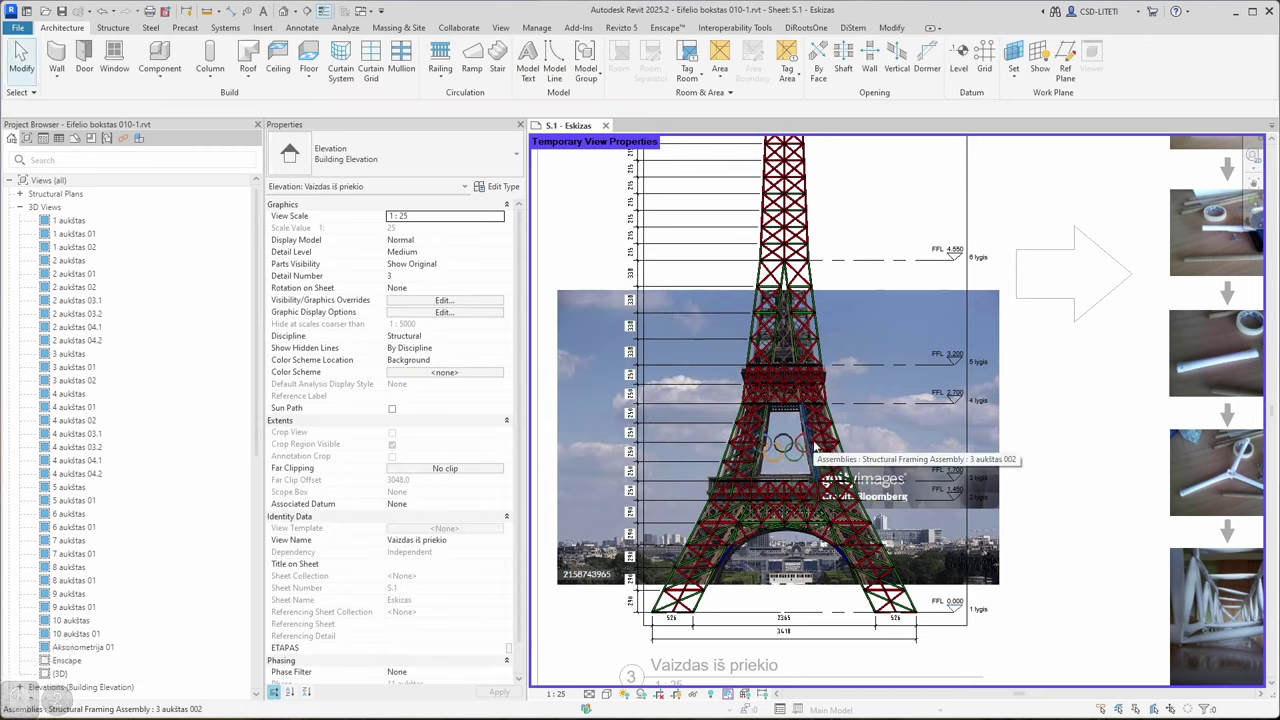
Open the default {3D} view and set its view scale to 1:20
{"action": "left_click", "coordinate": [283, 11]}
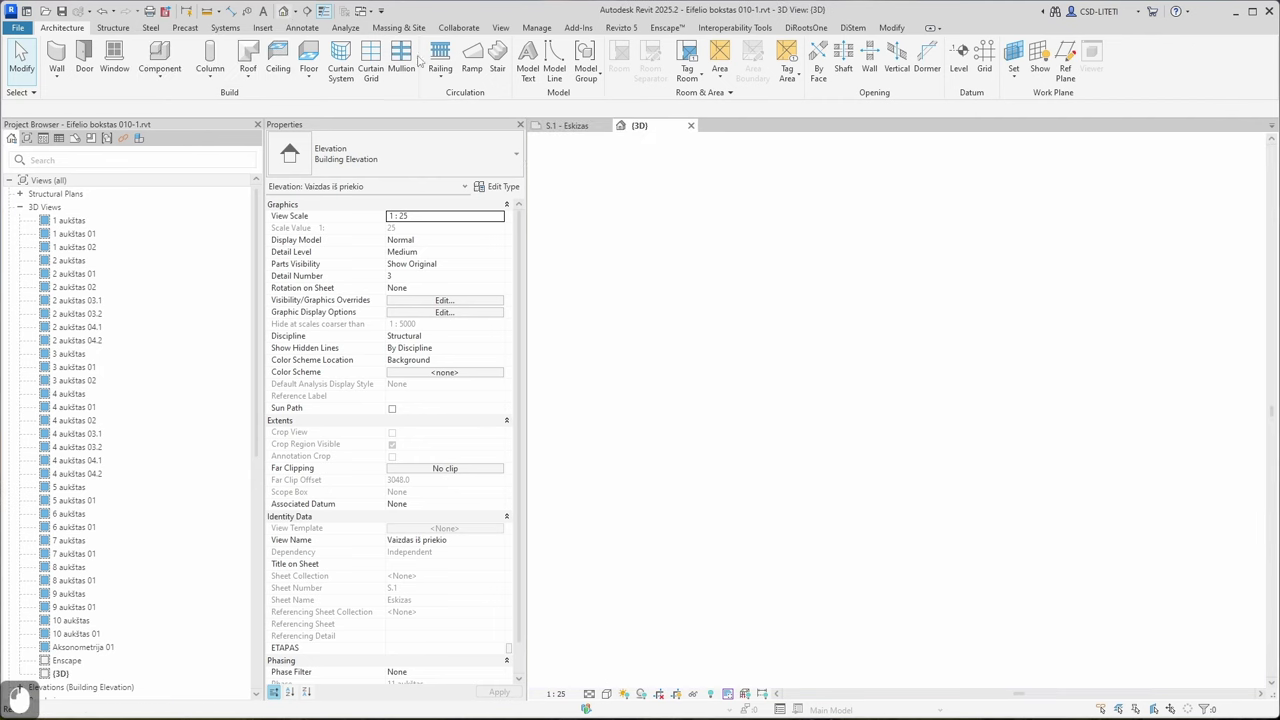
{"action": "scroll", "coordinate": [1021, 595], "scroll_direction": "up", "scroll_amount": 3}
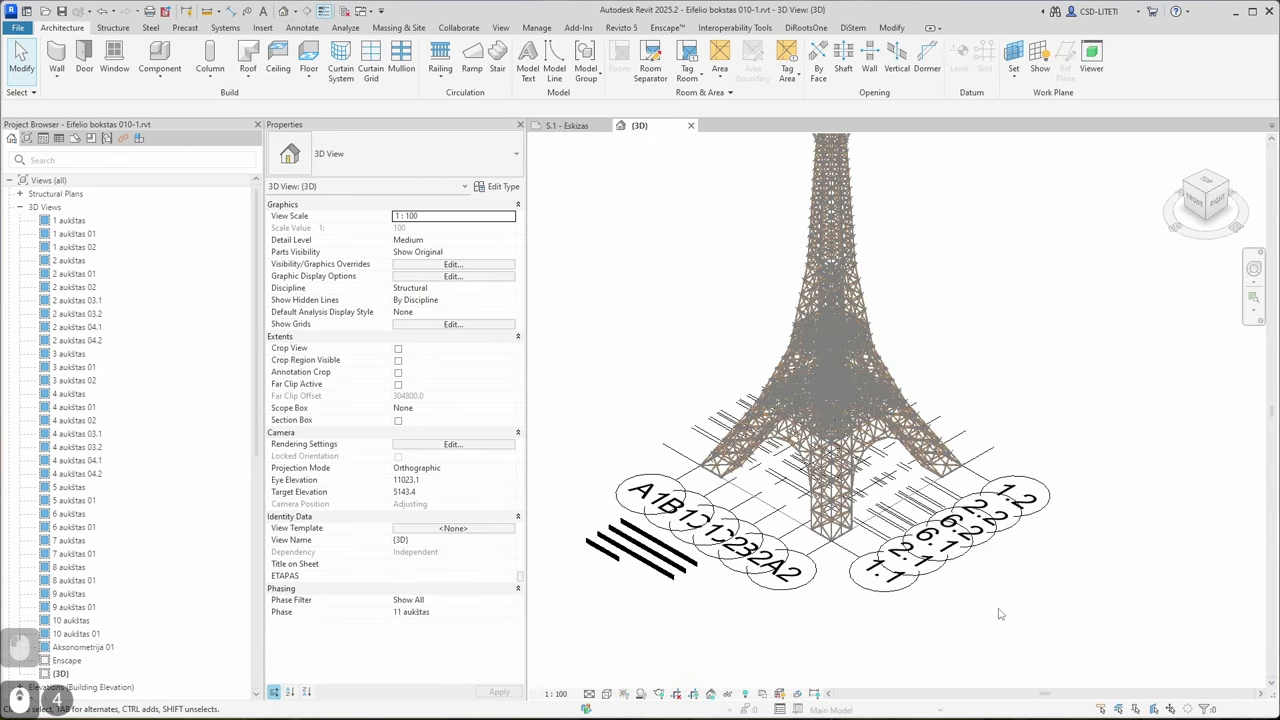
{"action": "left_click", "coordinate": [555, 693]}
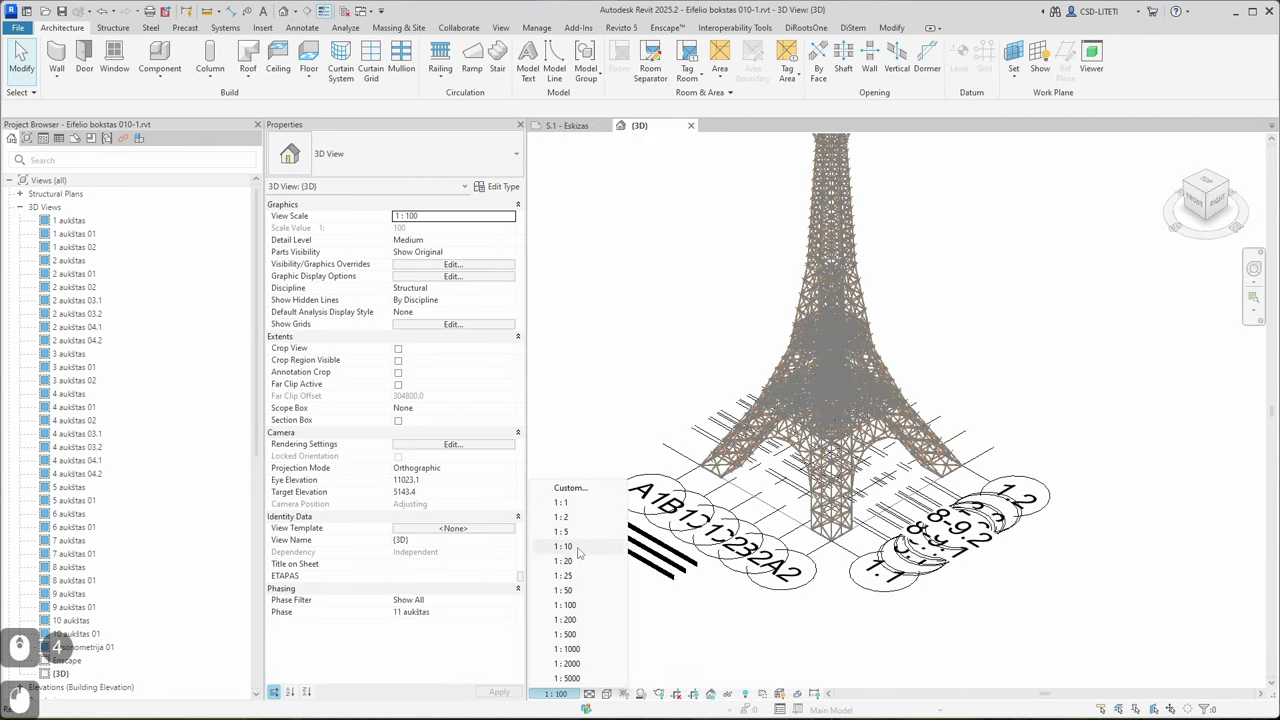
{"action": "left_click", "coordinate": [565, 561]}
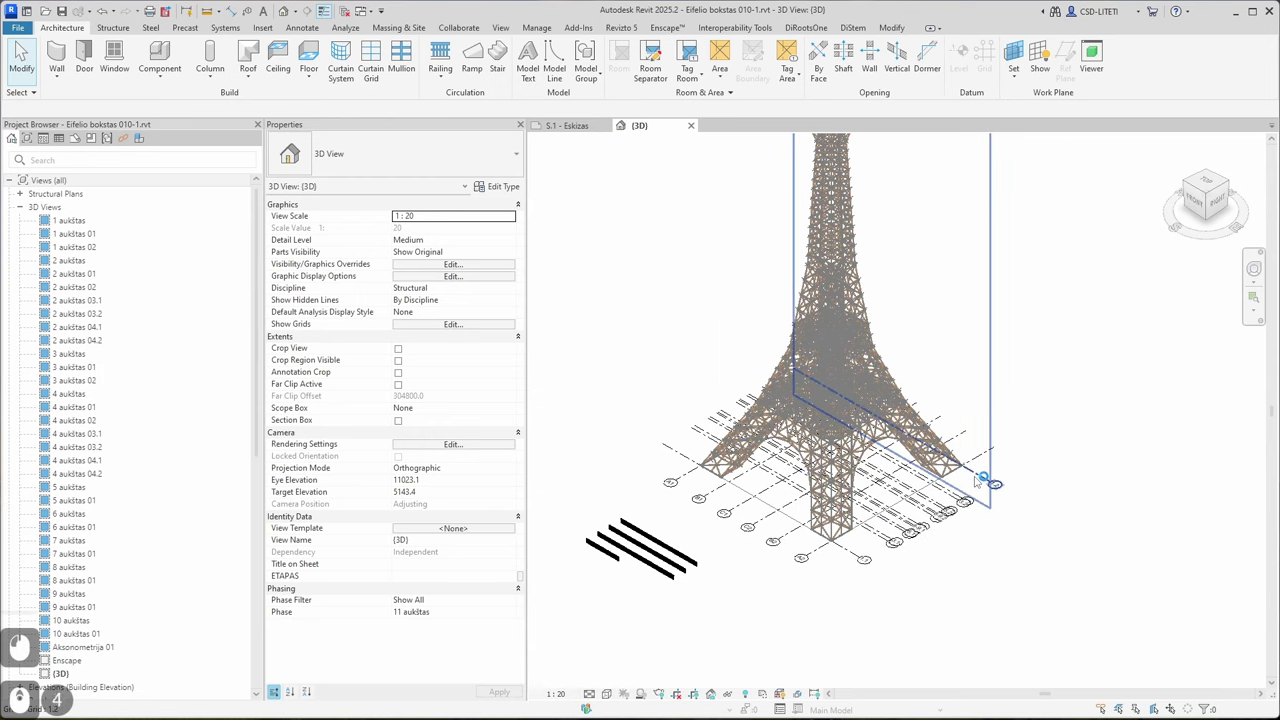
Place one Olympic_Rings-Color-v2408 component on level 1 lygis around the tower in the 3D view
{"action": "scroll", "coordinate": [978, 480], "scroll_direction": "up", "scroll_amount": 3}
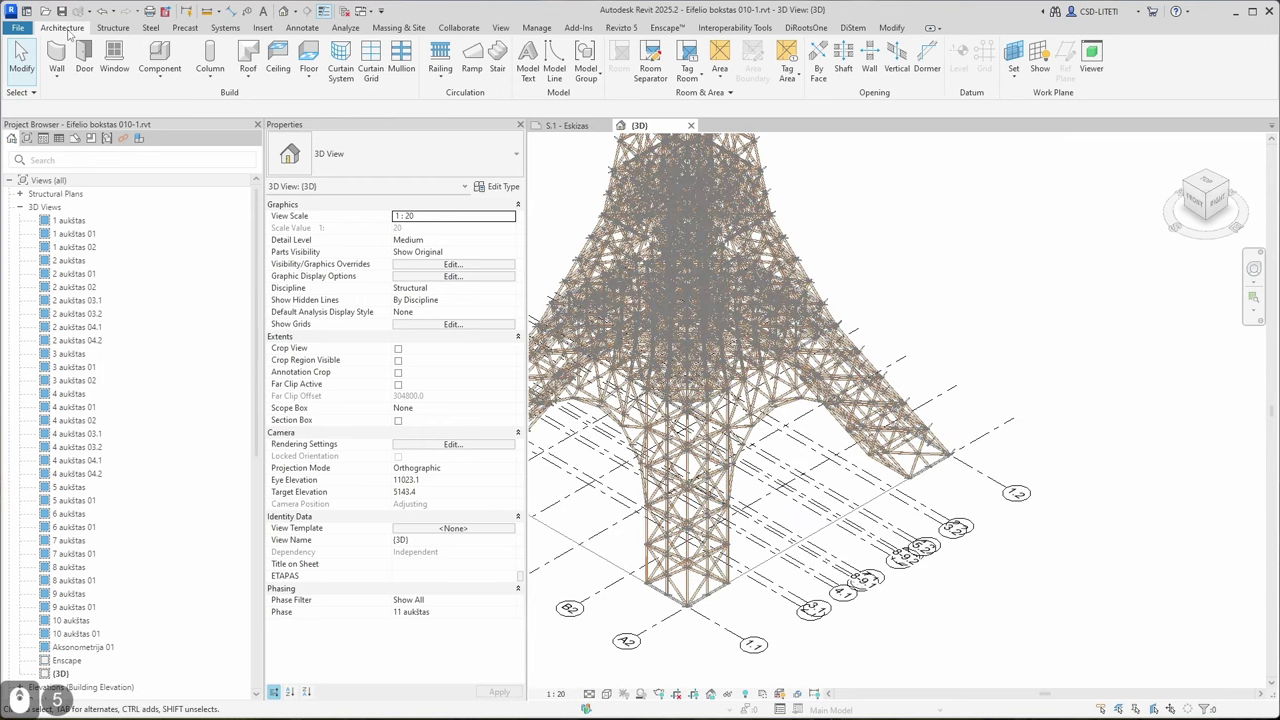
{"action": "left_click", "coordinate": [160, 55]}
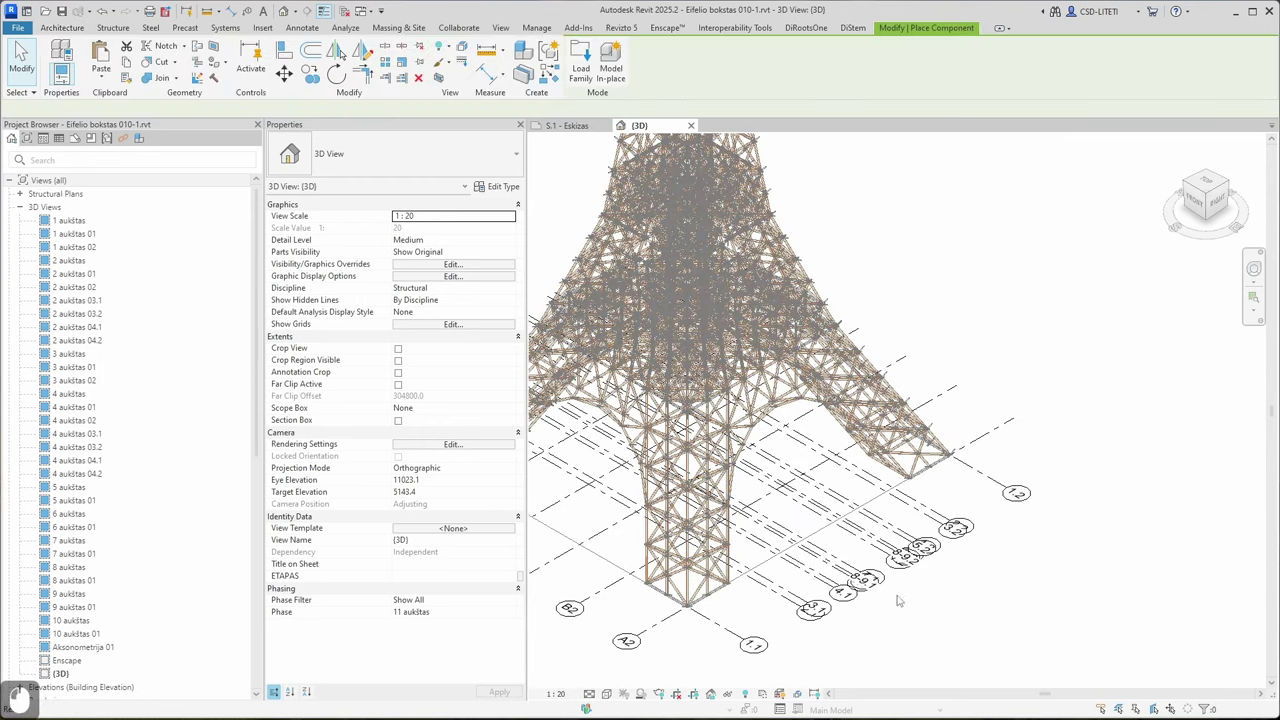
{"action": "scroll", "coordinate": [820, 505], "scroll_direction": "down", "scroll_amount": 5}
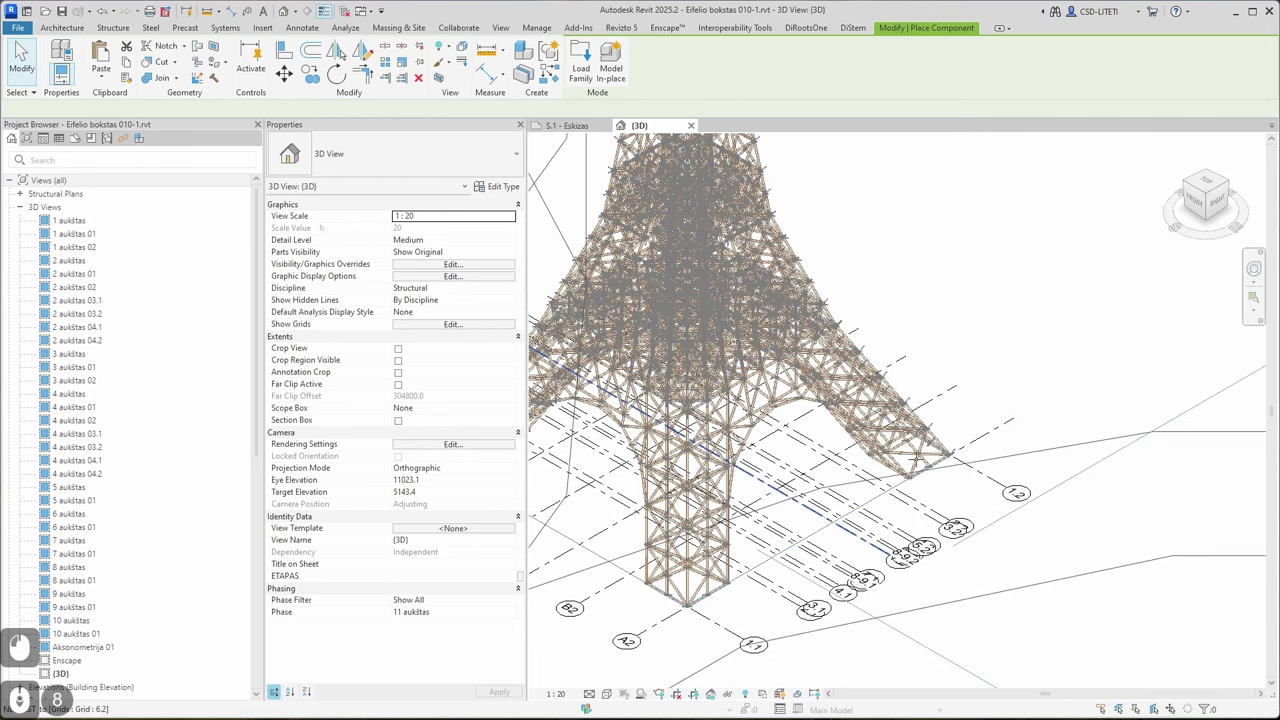
{"action": "scroll", "coordinate": [1028, 449], "scroll_direction": "down", "scroll_amount": 5}
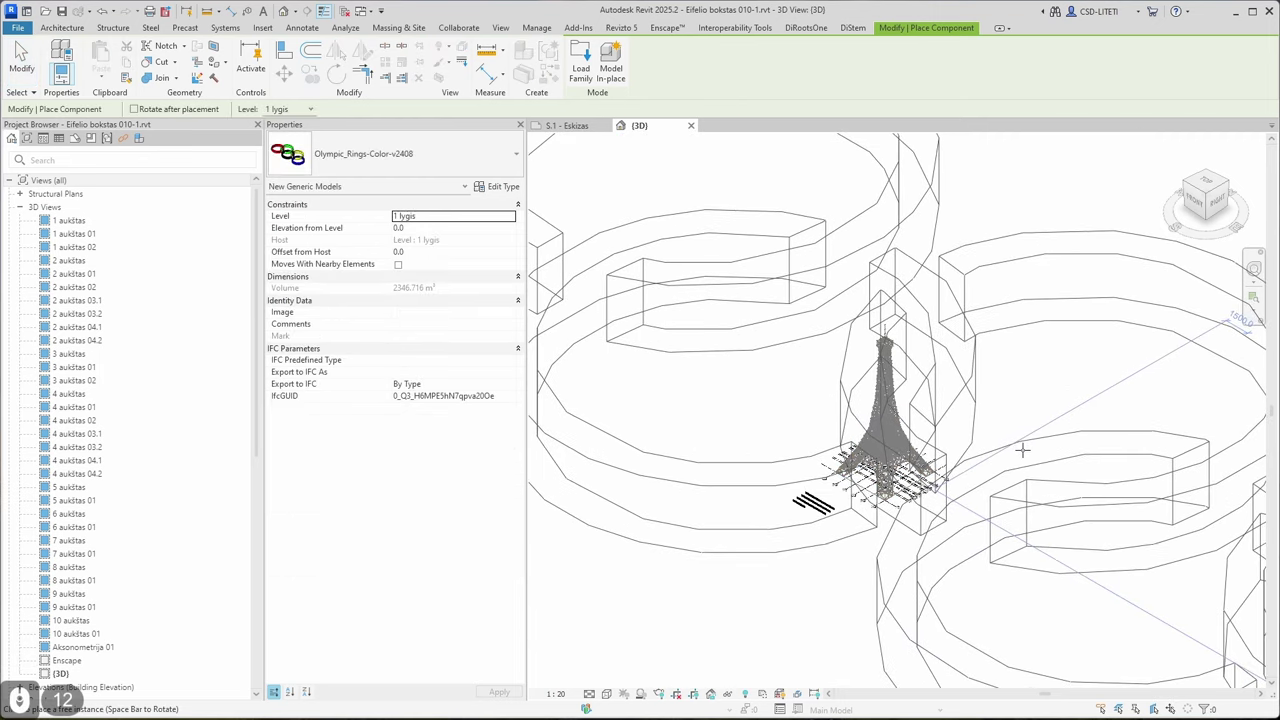
{"action": "scroll", "coordinate": [1025, 356], "scroll_direction": "down", "scroll_amount": 3}
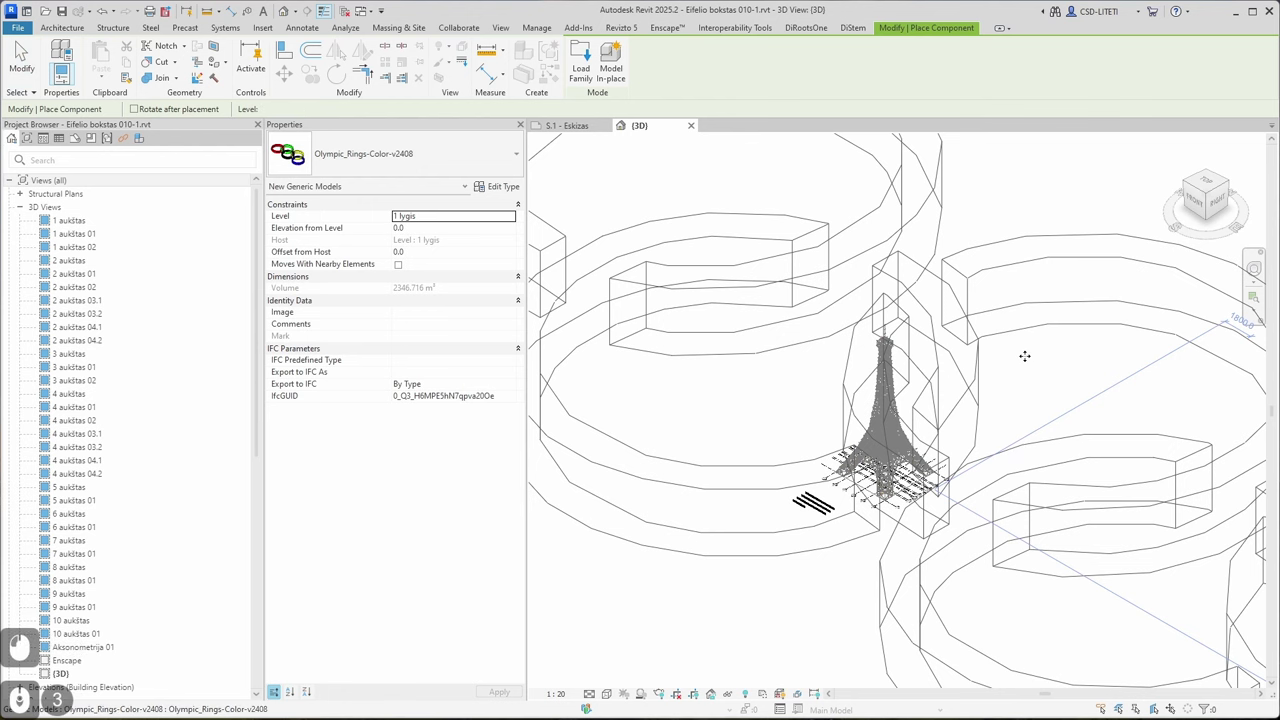
{"action": "scroll", "coordinate": [1024, 355], "scroll_direction": "down", "scroll_amount": 2}
{"action": "left_click", "coordinate": [1024, 355]}
{"action": "key", "text": "Escape"}
{"action": "scroll", "coordinate": [857, 528], "scroll_direction": "down", "scroll_amount": 3}
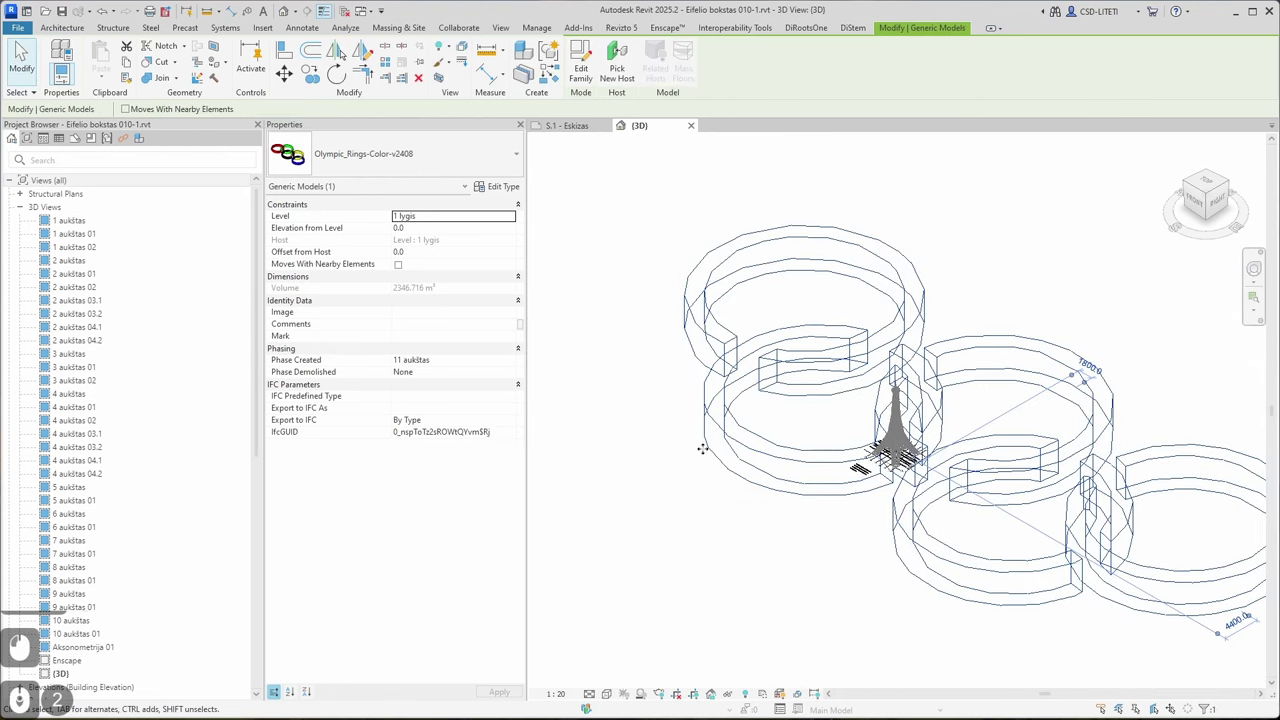
Examine the placed rings' type parameters and their size and orientation relative to the tower
{"action": "left_click", "coordinate": [502, 188]}
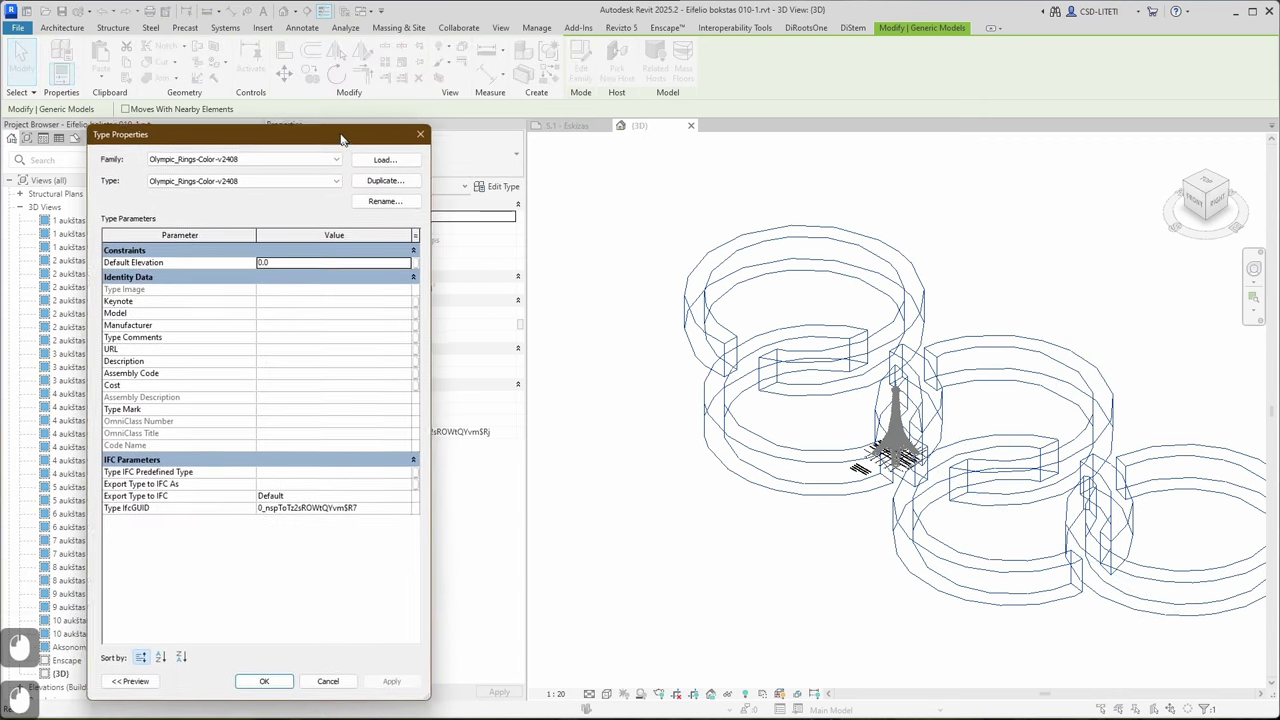
{"action": "key", "text": "Escape"}
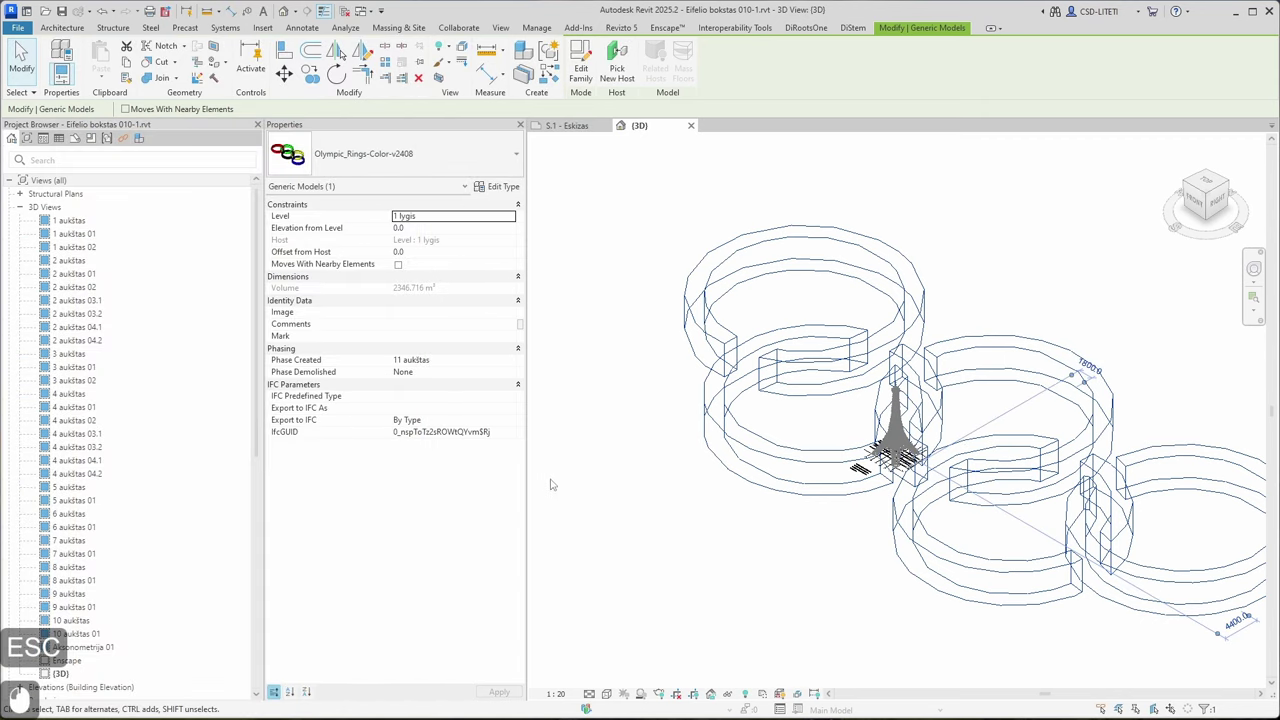
{"action": "middle_click_drag", "start_coordinate": [700, 290], "coordinate": [1040, 270], "text": "shift"}
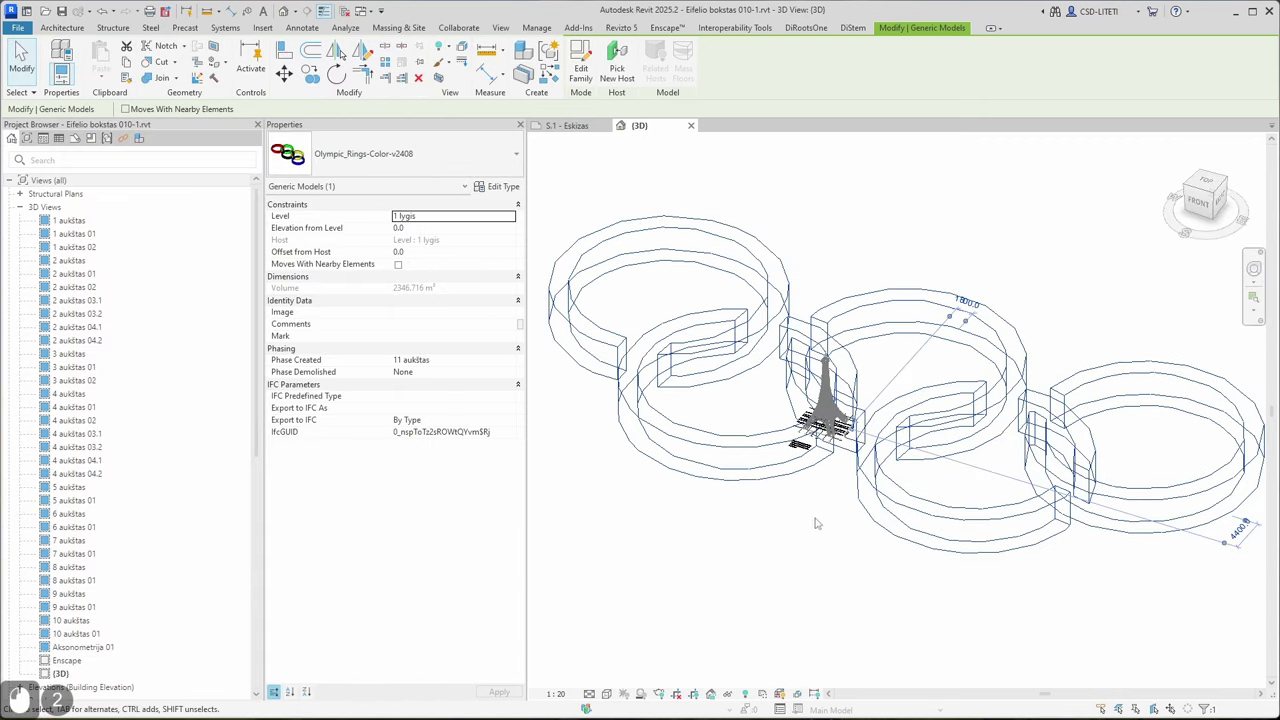
{"action": "scroll", "coordinate": [818, 519], "scroll_direction": "up", "scroll_amount": 9}
{"action": "scroll", "coordinate": [818, 519], "scroll_direction": "down", "scroll_amount": 12}
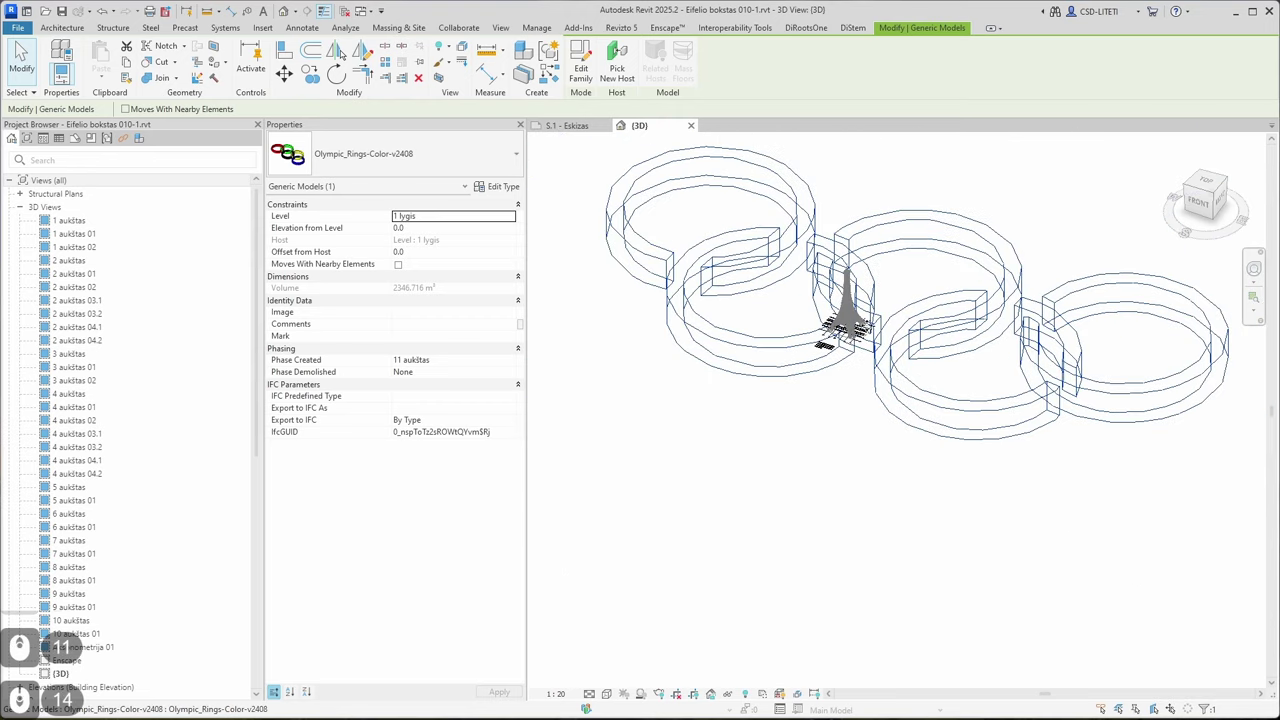
{"action": "scroll", "coordinate": [882, 324], "scroll_direction": "up", "scroll_amount": 3}
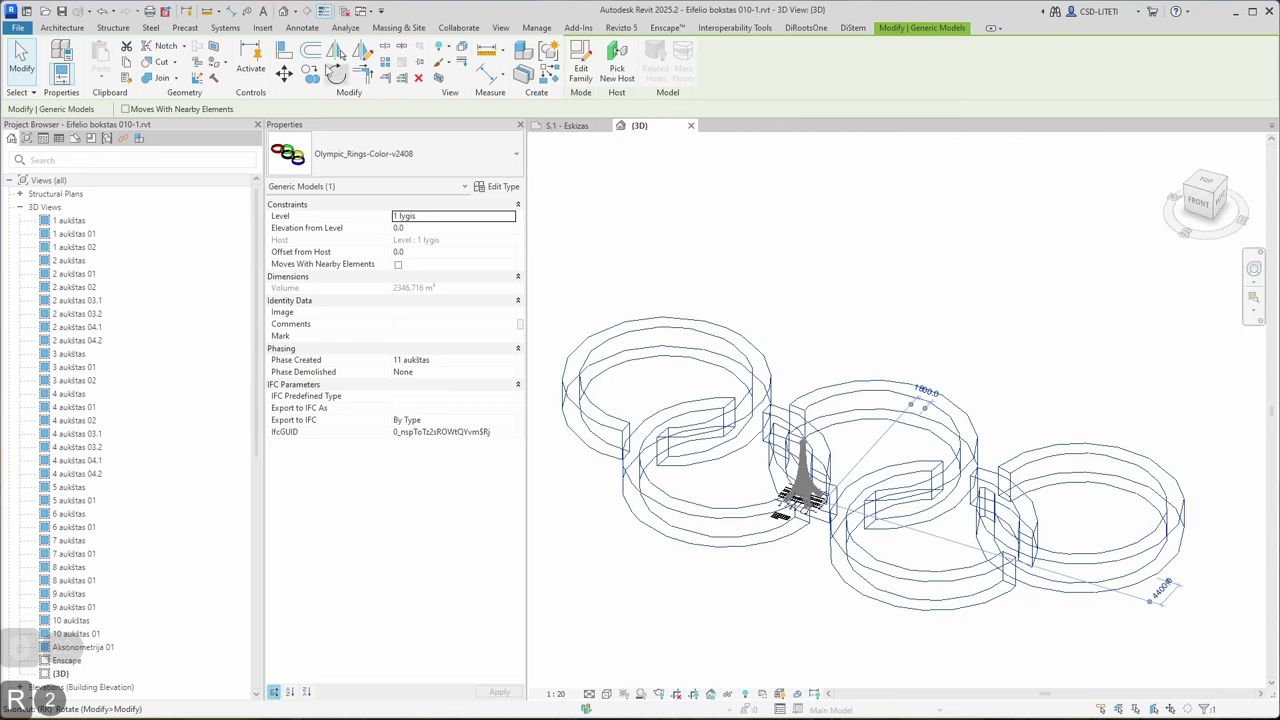
Rotate the Olympic rings component 90° in plan around its centre in the 3D view
{"action": "left_click", "coordinate": [337, 75]}
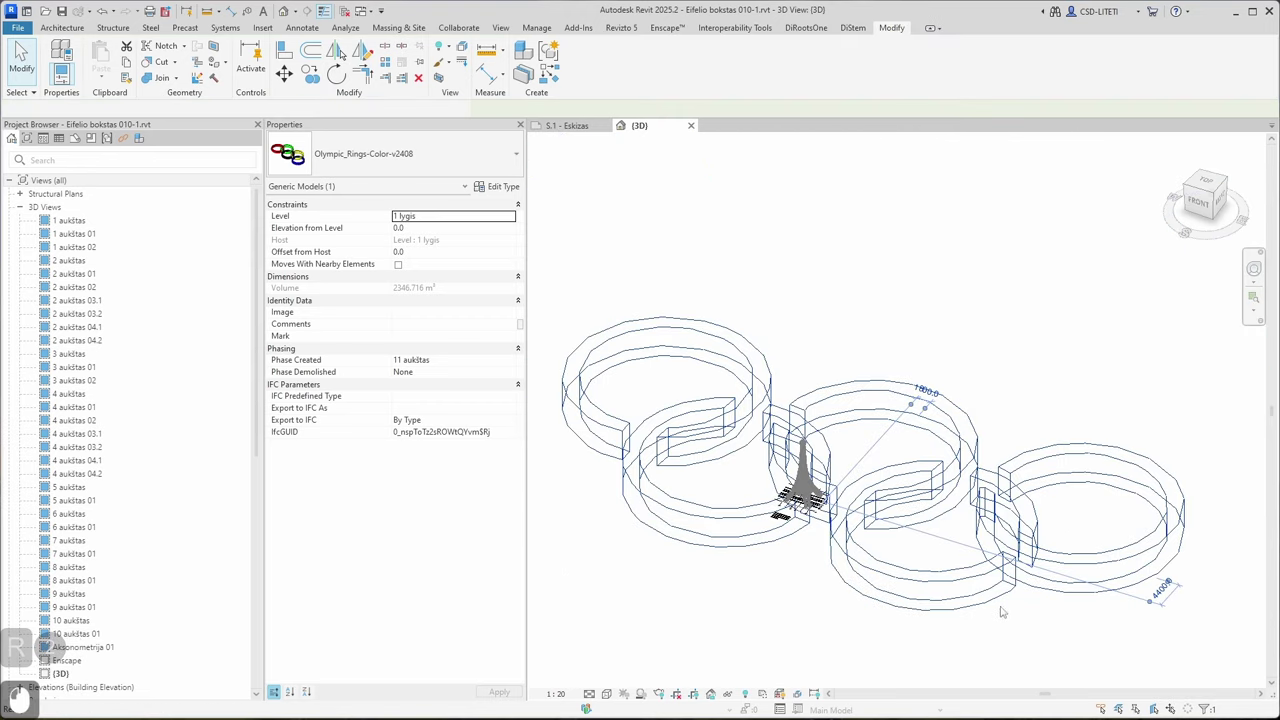
{"action": "middle_click_drag", "start_coordinate": [901, 581], "coordinate": [952, 523]}
{"action": "left_click", "coordinate": [952, 523]}
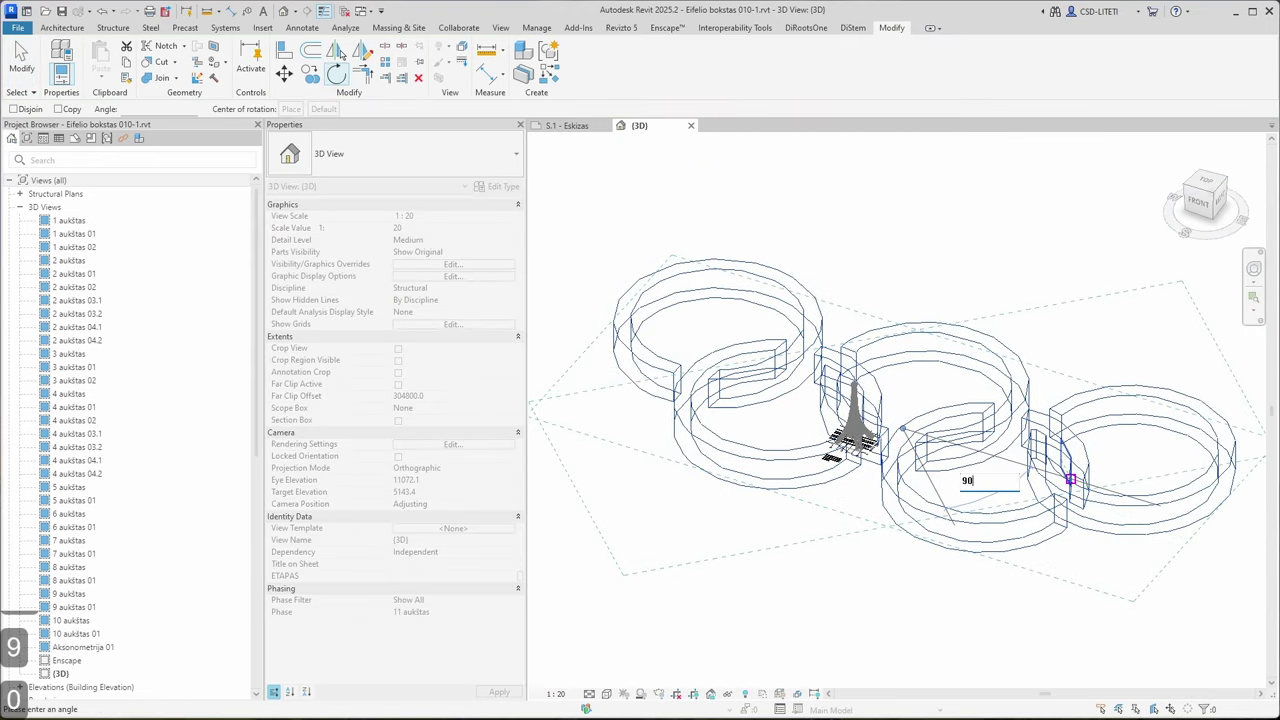
{"action": "left_click", "coordinate": [1068, 480]}
{"action": "left_click", "coordinate": [1219, 201]}
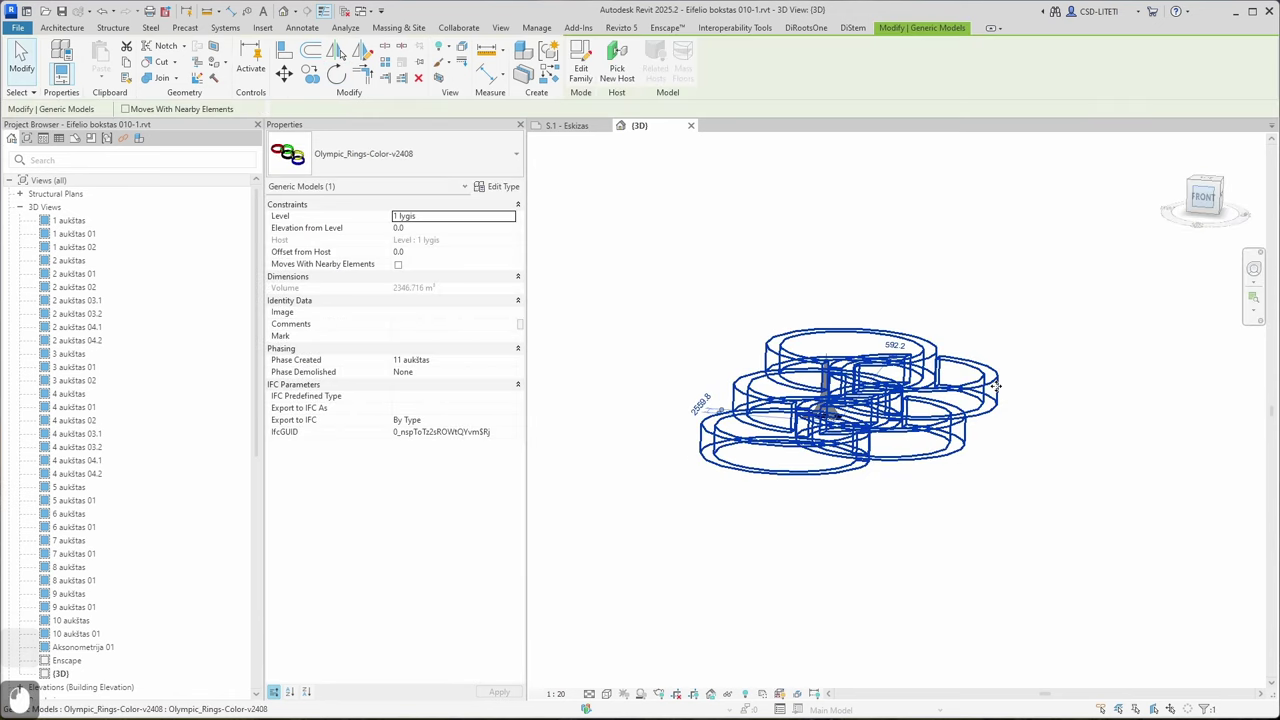
{"action": "left_click", "coordinate": [931, 491]}
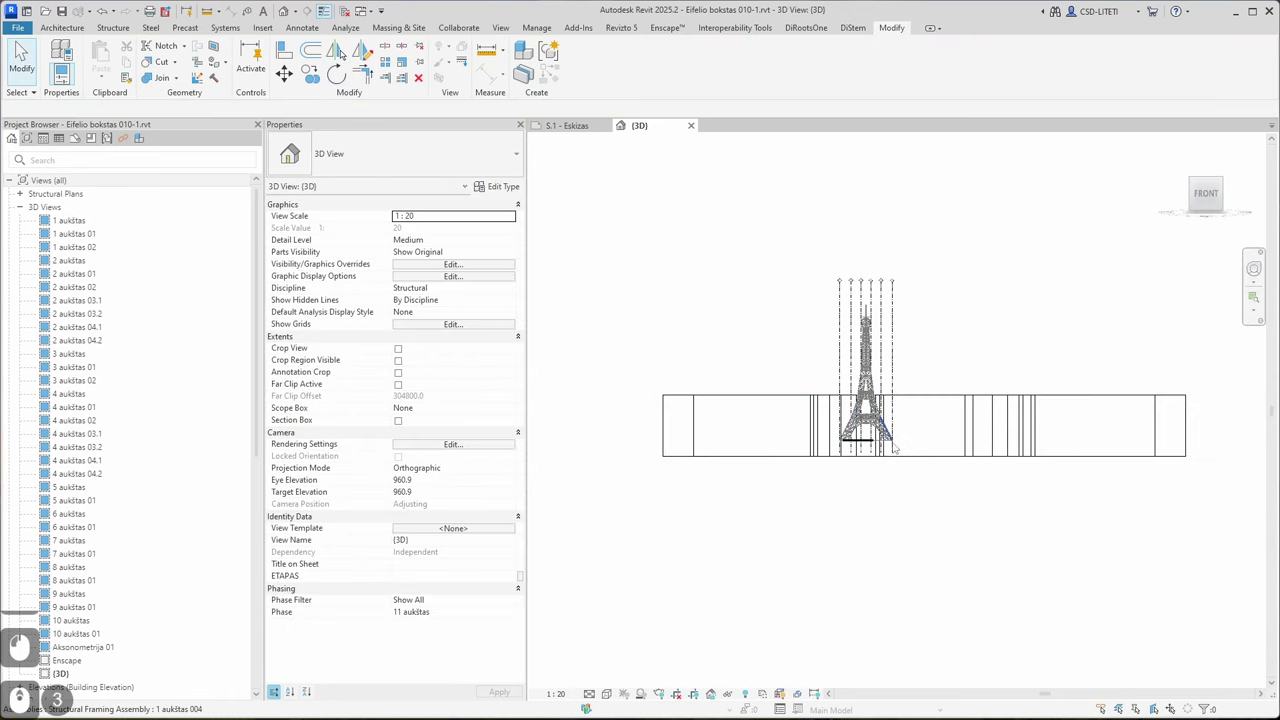
Orient the 3D view to the front and set the work plane to Grid : 1.1
{"action": "scroll", "coordinate": [889, 446], "scroll_direction": "up", "scroll_amount": 4}
{"action": "middle_click_drag", "start_coordinate": [897, 452], "coordinate": [885, 564], "text": "shift"}
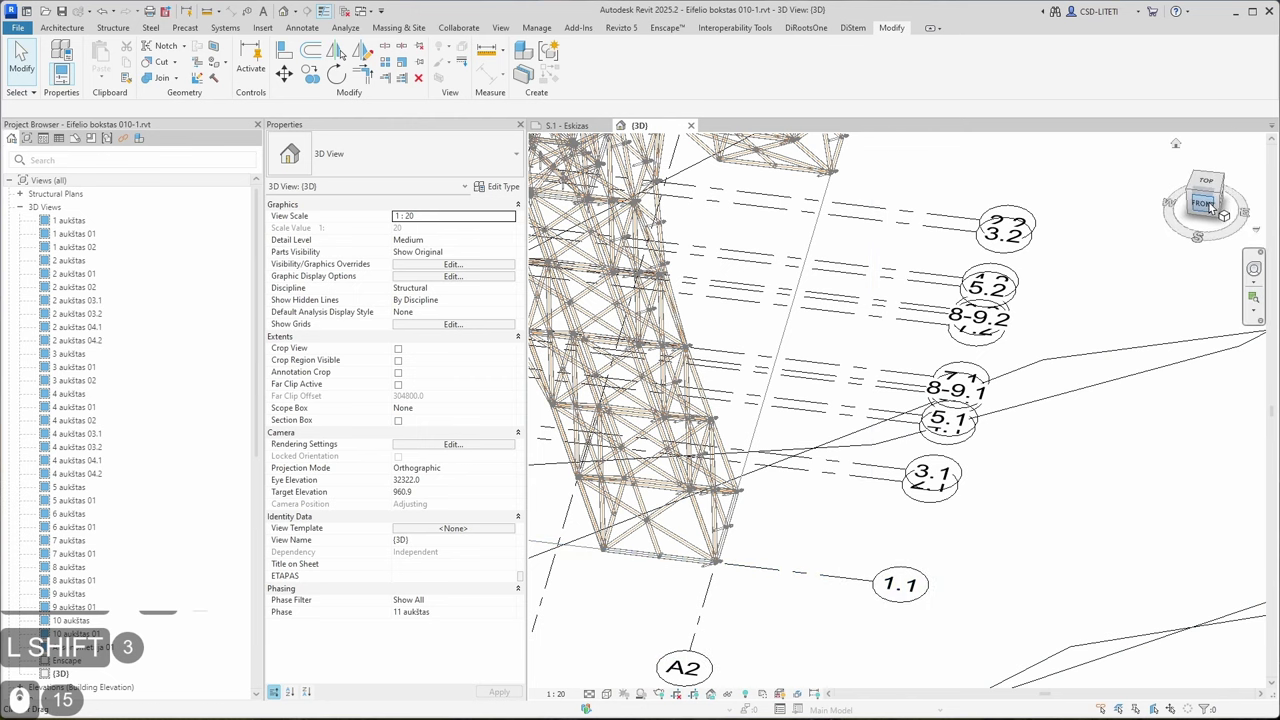
{"action": "left_click", "coordinate": [1206, 205]}
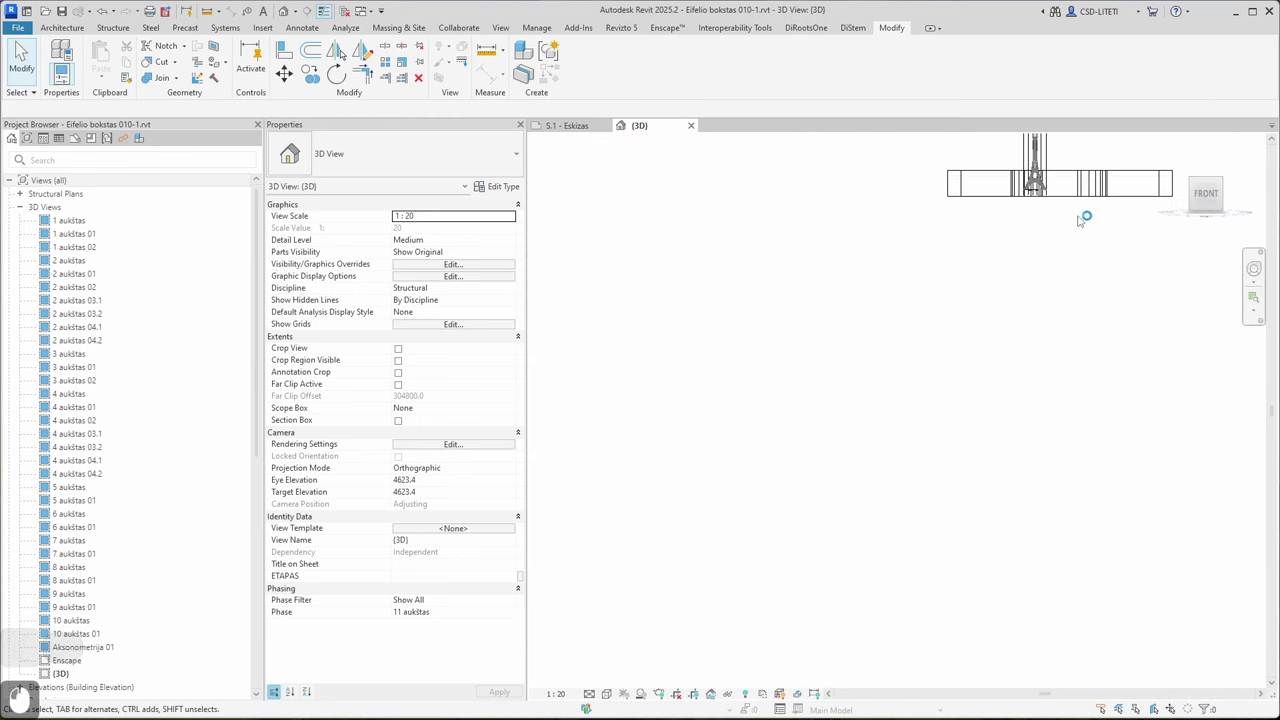
{"action": "scroll", "coordinate": [1082, 218], "scroll_direction": "up", "scroll_amount": 3}
{"action": "middle_click_drag", "start_coordinate": [1082, 218], "coordinate": [821, 614]}
{"action": "left_click", "coordinate": [62, 28]}
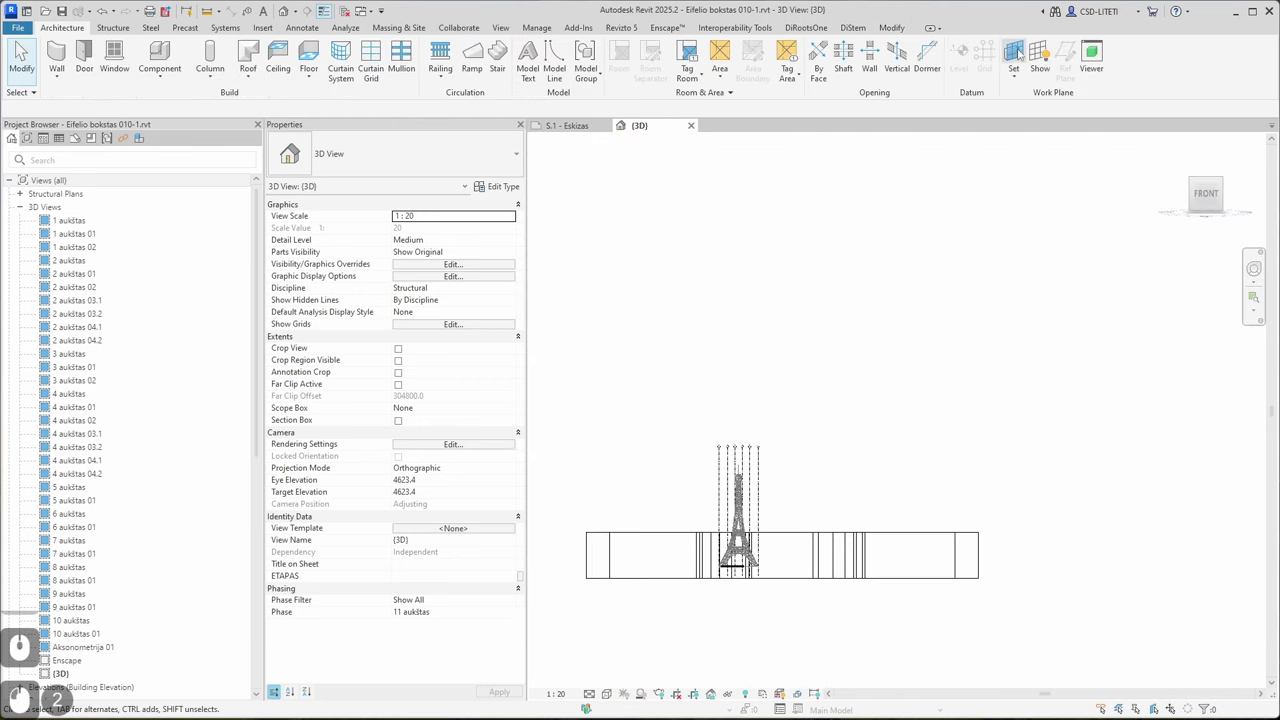
{"action": "left_click", "coordinate": [1014, 56]}
{"action": "left_click", "coordinate": [700, 365]}
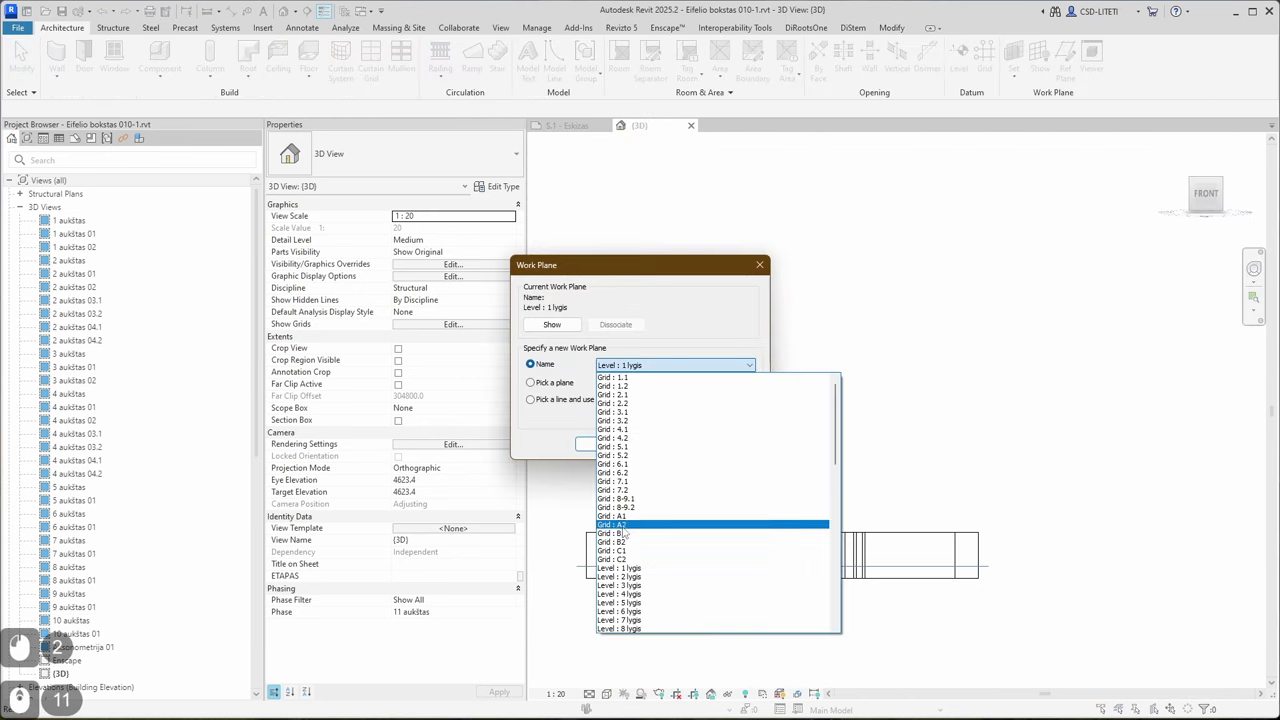
{"action": "left_click", "coordinate": [640, 376]}
{"action": "left_click", "coordinate": [616, 449]}
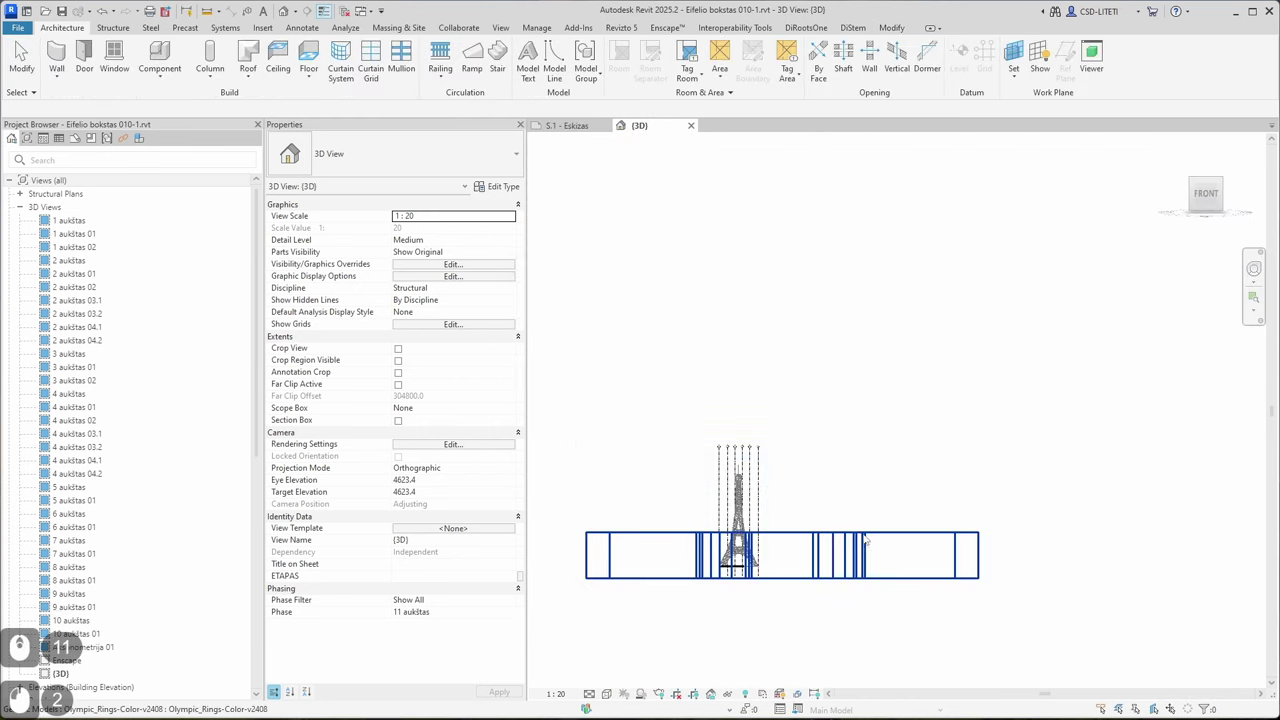
Try to rotate the Olympic rings 90° in the front view with the Disjoin option
{"action": "left_click", "coordinate": [864, 535]}
{"action": "left_click", "coordinate": [337, 75]}
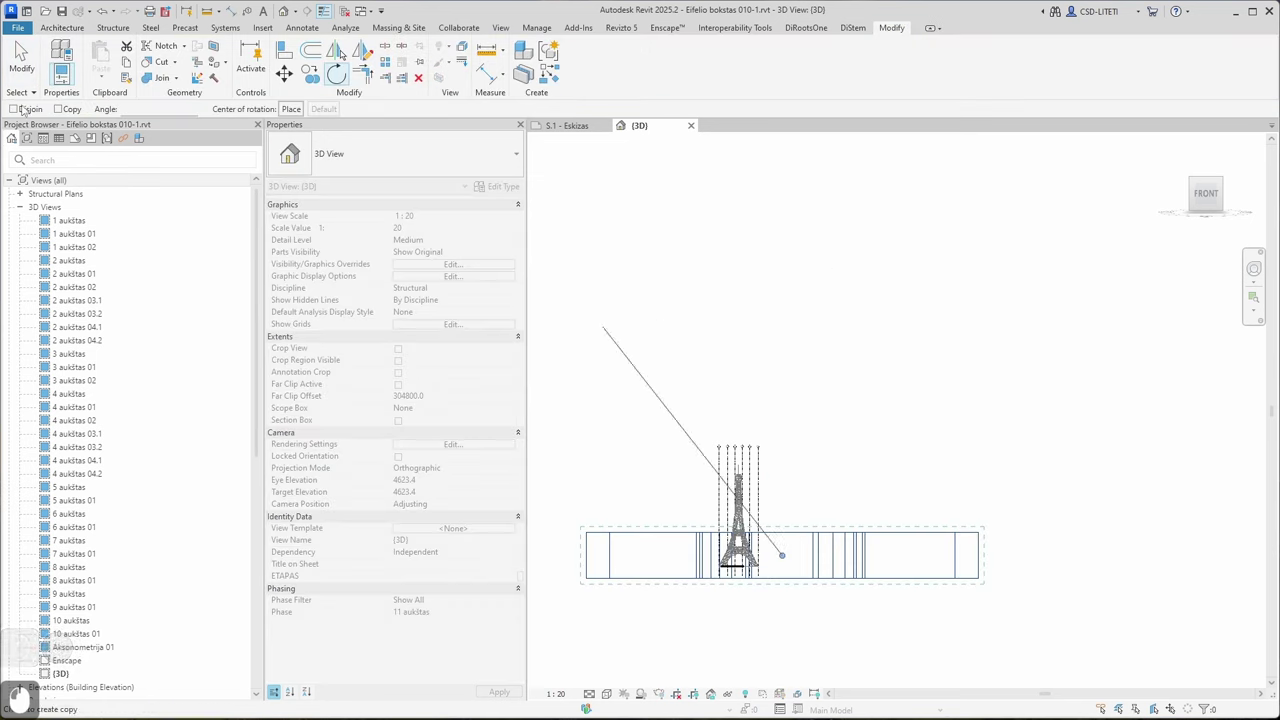
{"action": "left_click", "coordinate": [26, 110]}
{"action": "left_click", "coordinate": [869, 363]}
{"action": "type", "text": "90"}
{"action": "key", "text": "Return"}
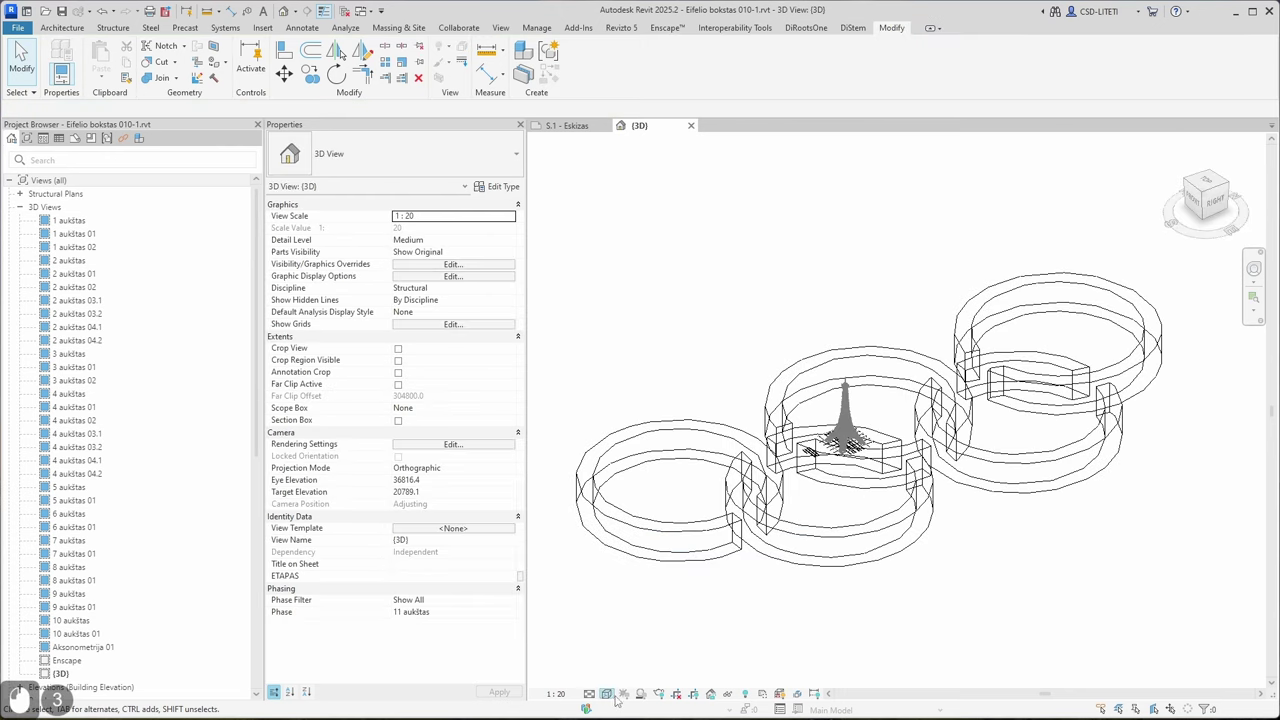
Set the 3D view's visual style to Consistent Colors
{"action": "left_click", "coordinate": [606, 694]}
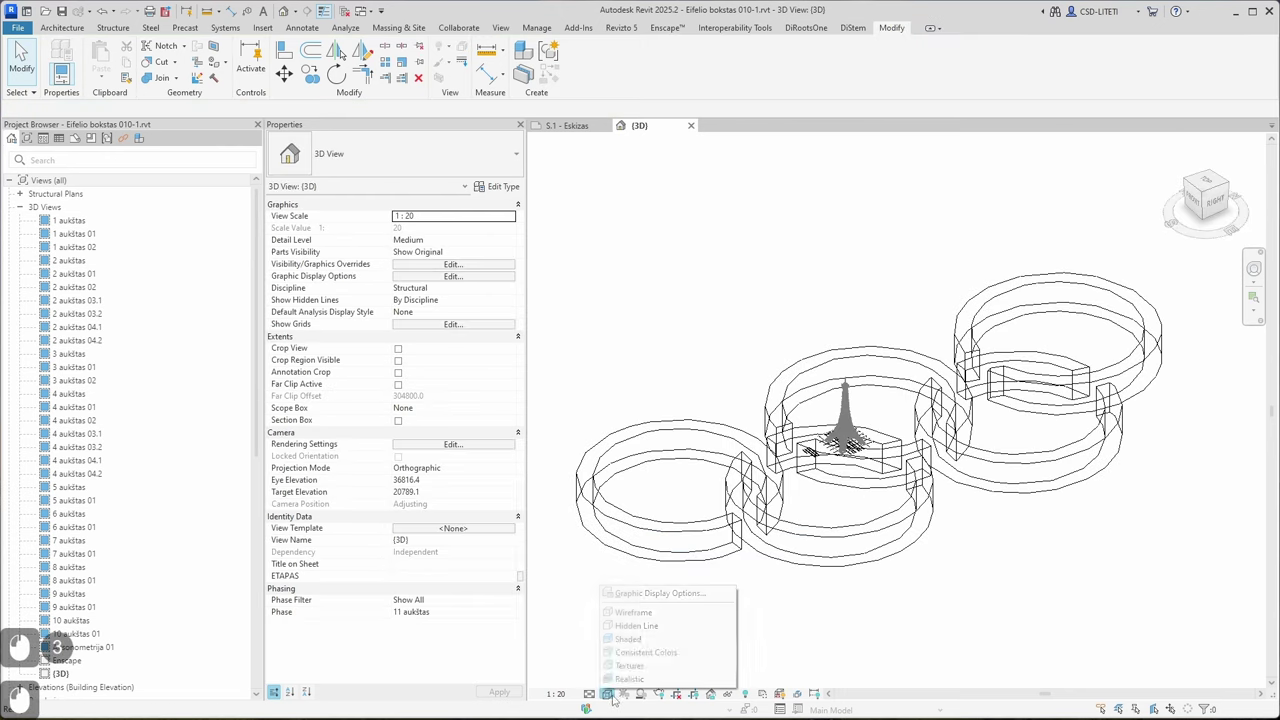
{"action": "left_click", "coordinate": [650, 653]}
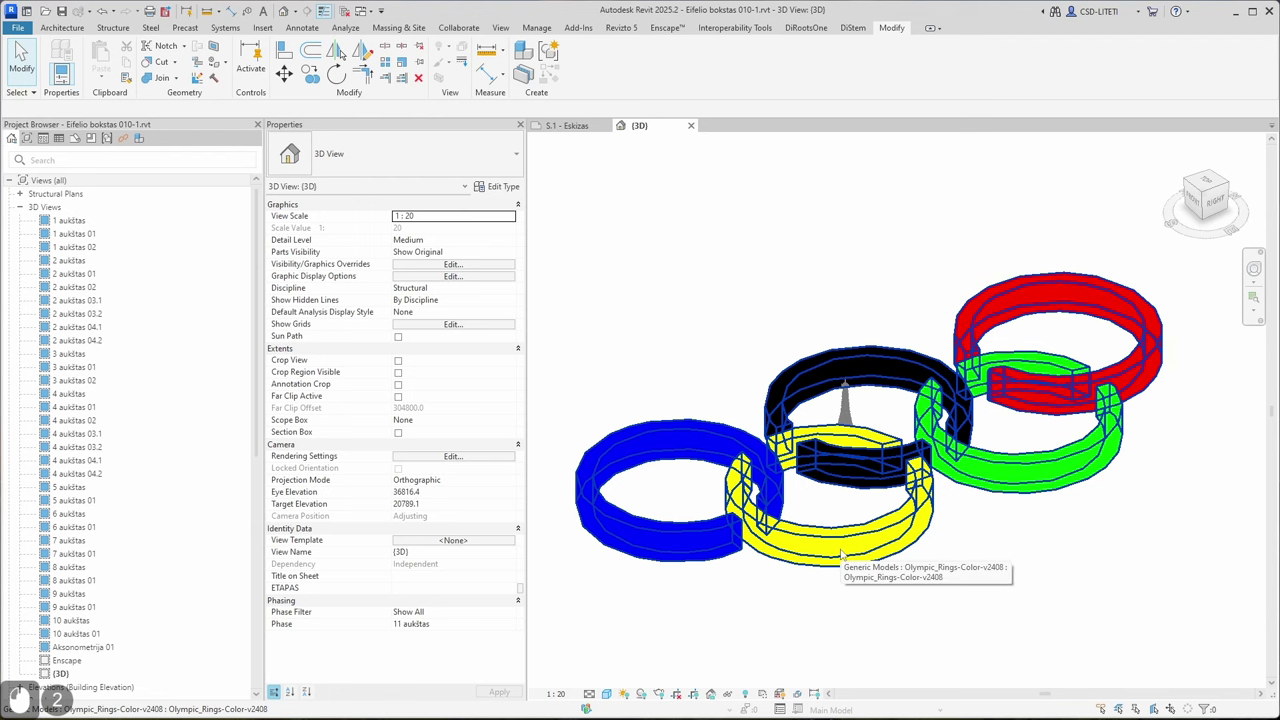
{"action": "left_click", "coordinate": [842, 569]}
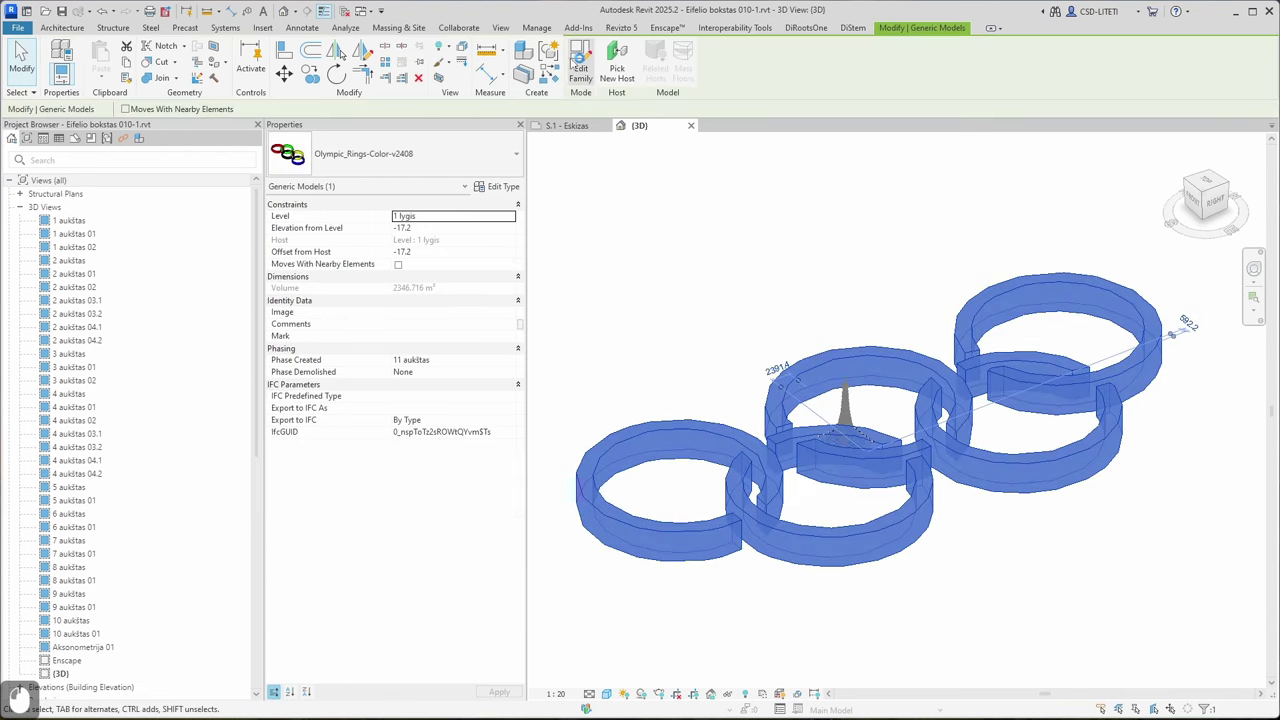
{"action": "left_click", "coordinate": [643, 409]}
Measure the overall width of the Olympic rings in the reference photo on sheet S.1 - Eskizas
{"action": "left_click", "coordinate": [570, 126]}
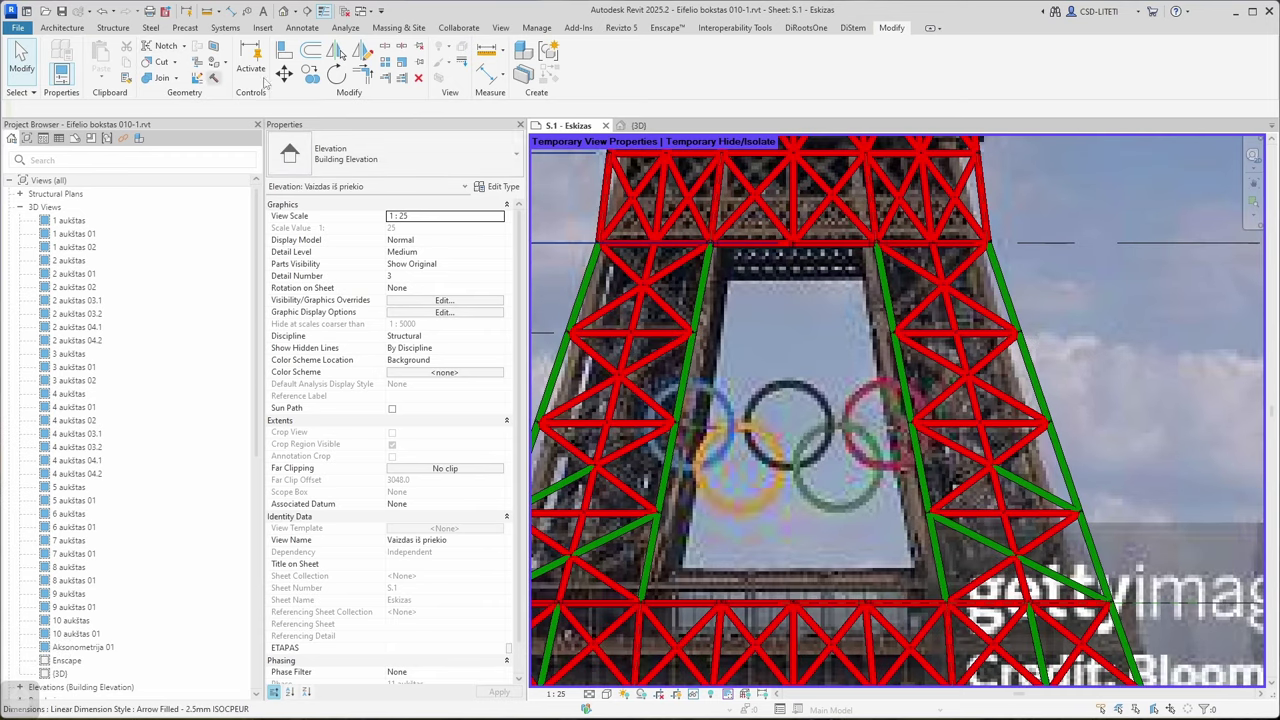
{"action": "left_click", "coordinate": [487, 50]}
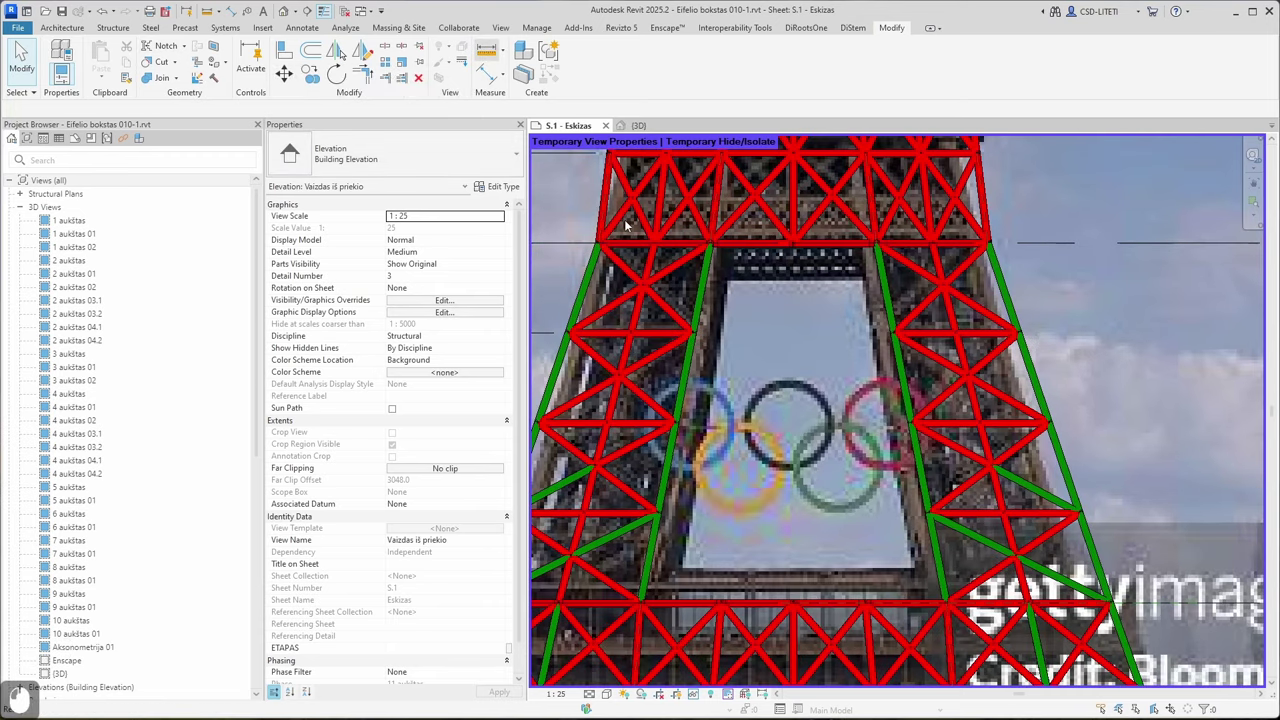
{"action": "left_click", "coordinate": [641, 420]}
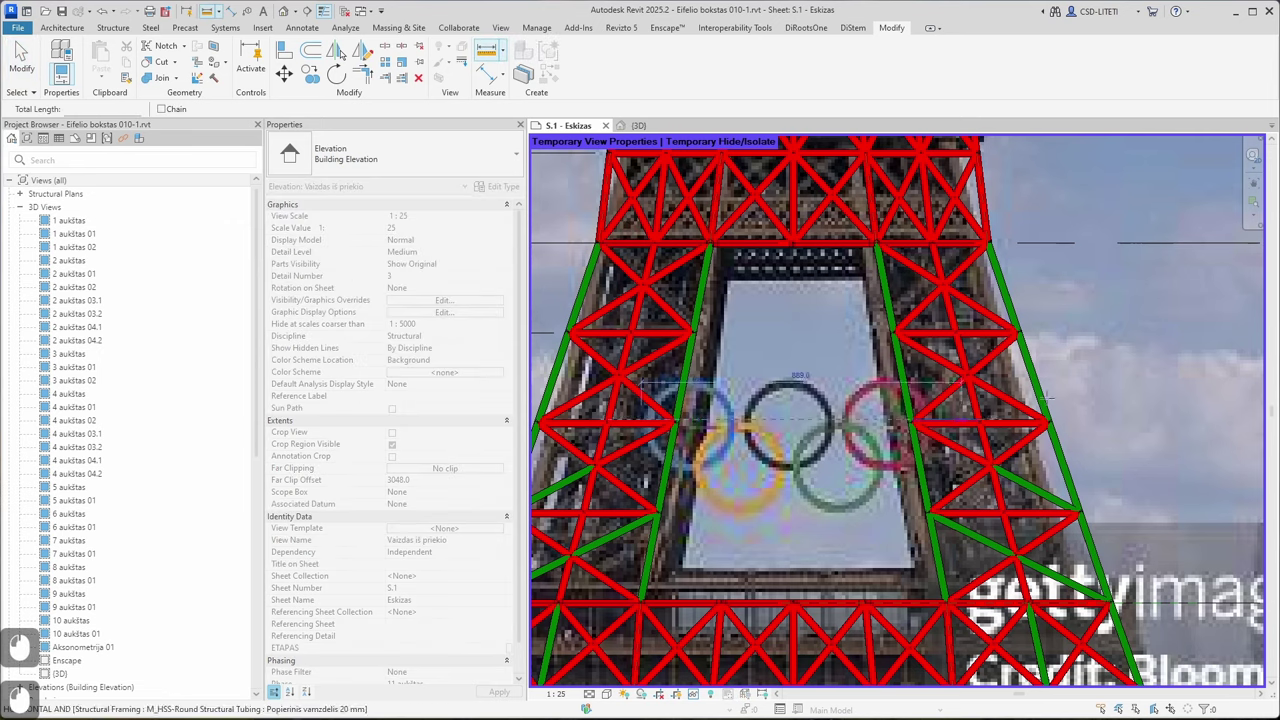
{"action": "left_click", "coordinate": [934, 419]}
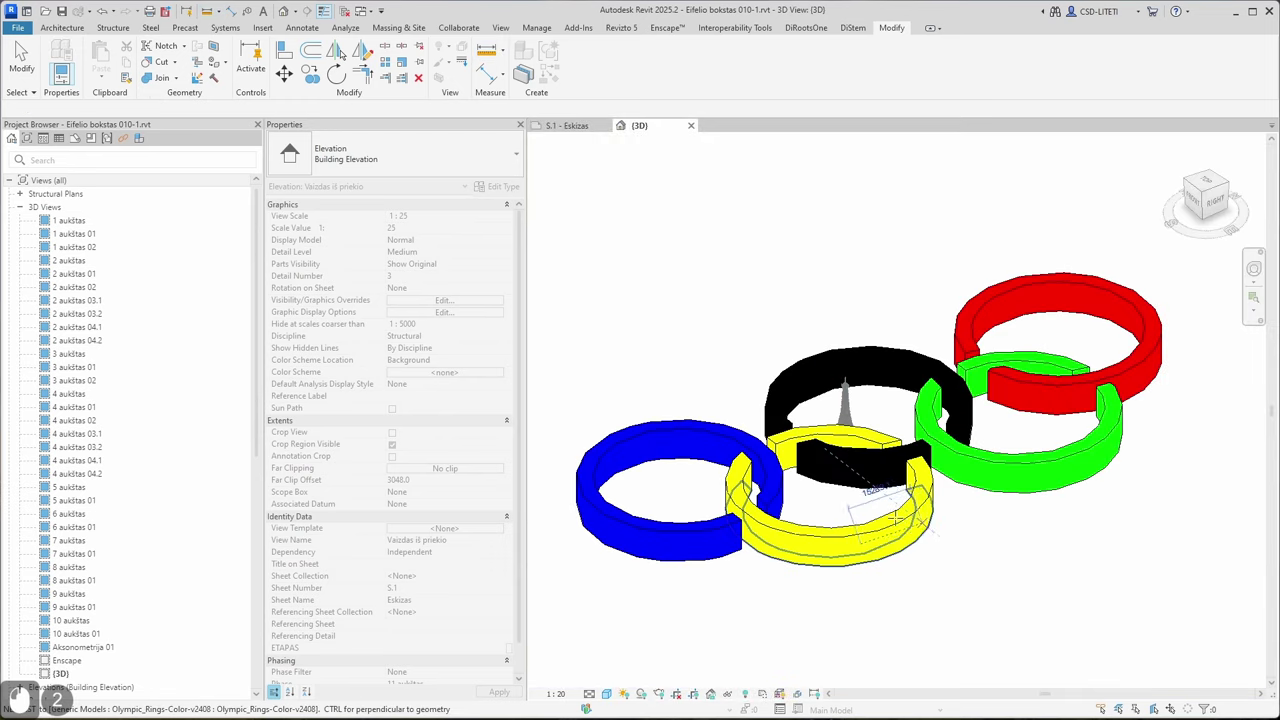
{"action": "key", "text": "Escape"}
{"action": "key", "text": "Escape"}
Open the placed Olympic_Rings-Color-v2408 family for editing in its Ref. Level plan
{"action": "left_click", "coordinate": [883, 537]}
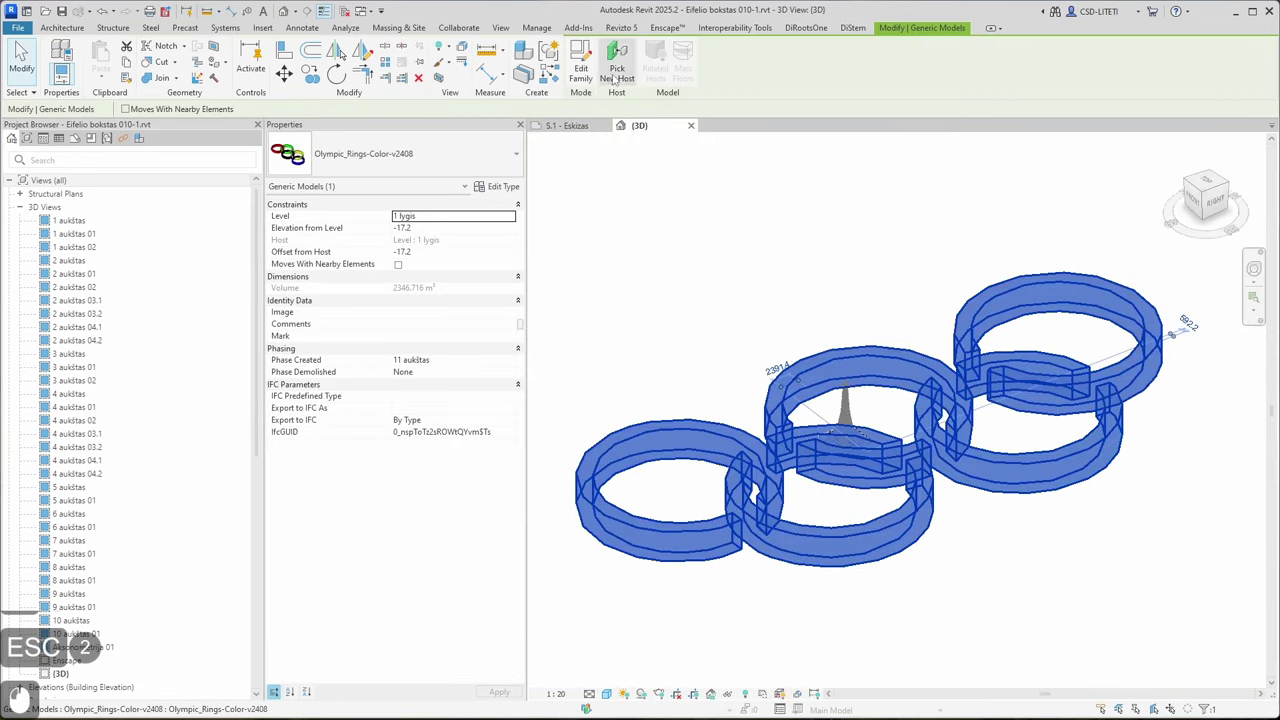
{"action": "left_click", "coordinate": [582, 80]}
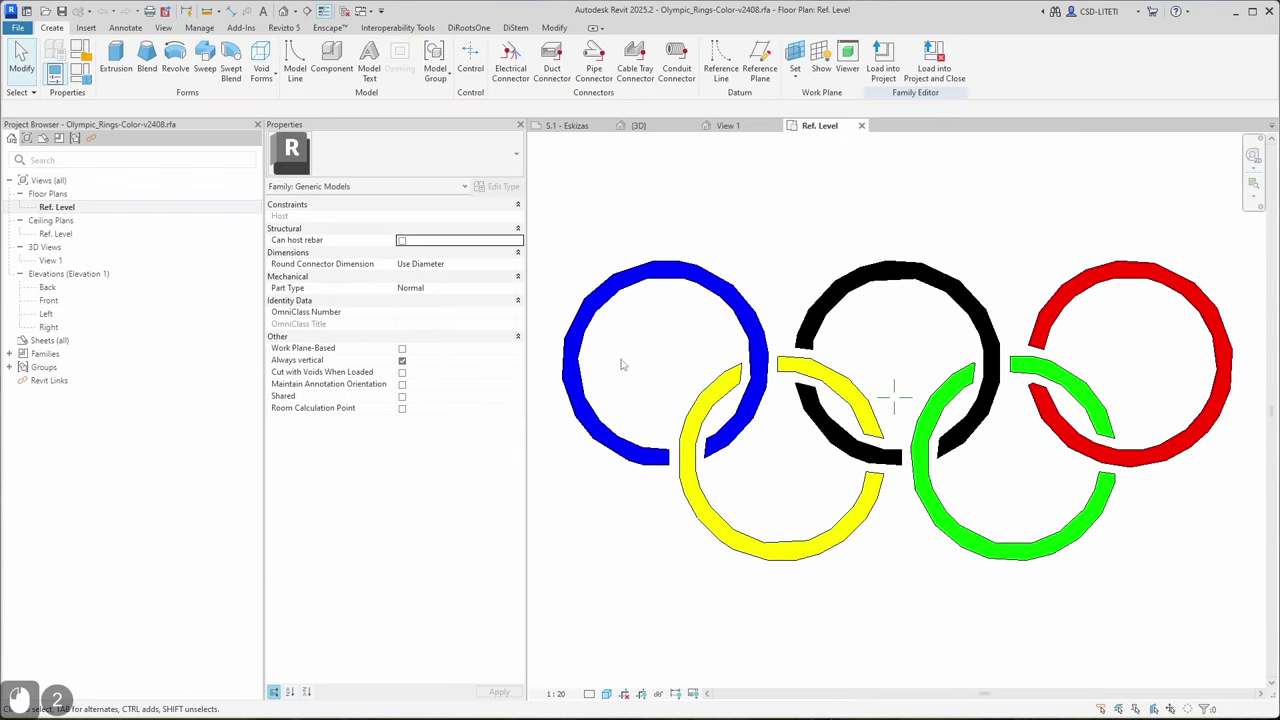
{"action": "scroll", "coordinate": [755, 288], "scroll_direction": "down", "scroll_amount": 2}
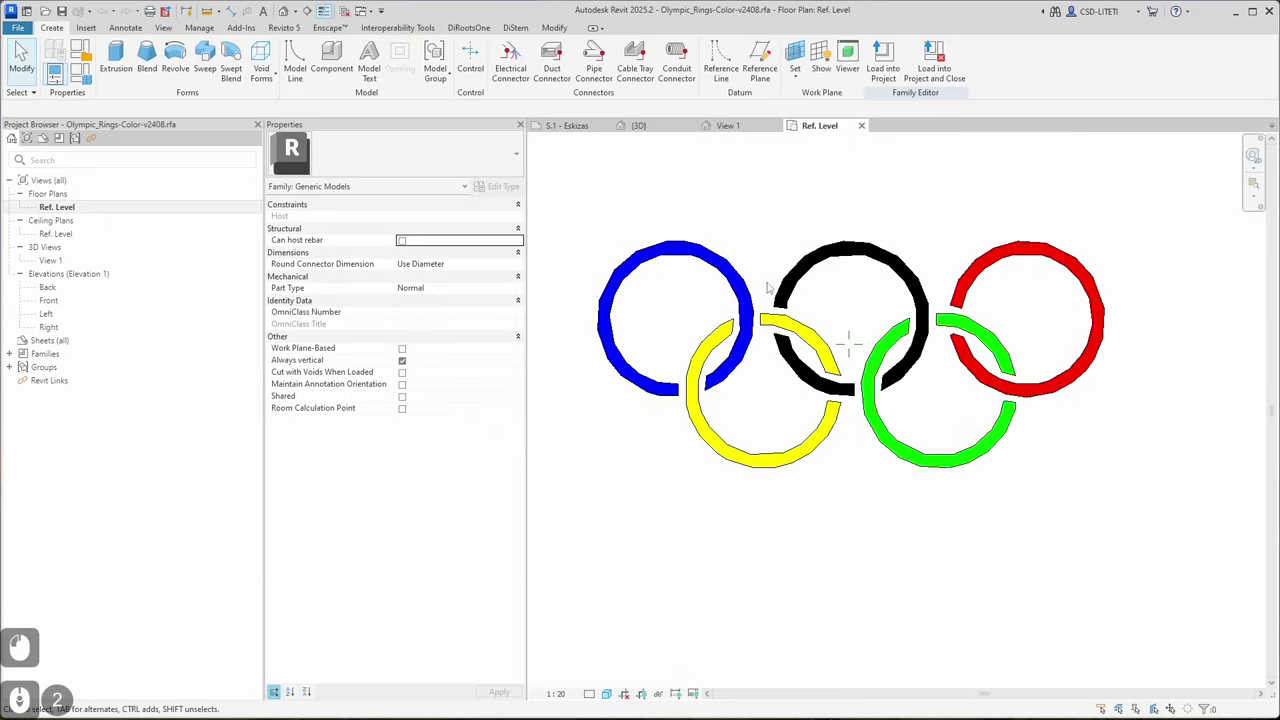
Measure the imported rings' overall width, from the blue ring's outer edge to the red ring's outer edge
{"action": "left_click", "coordinate": [700, 245]}
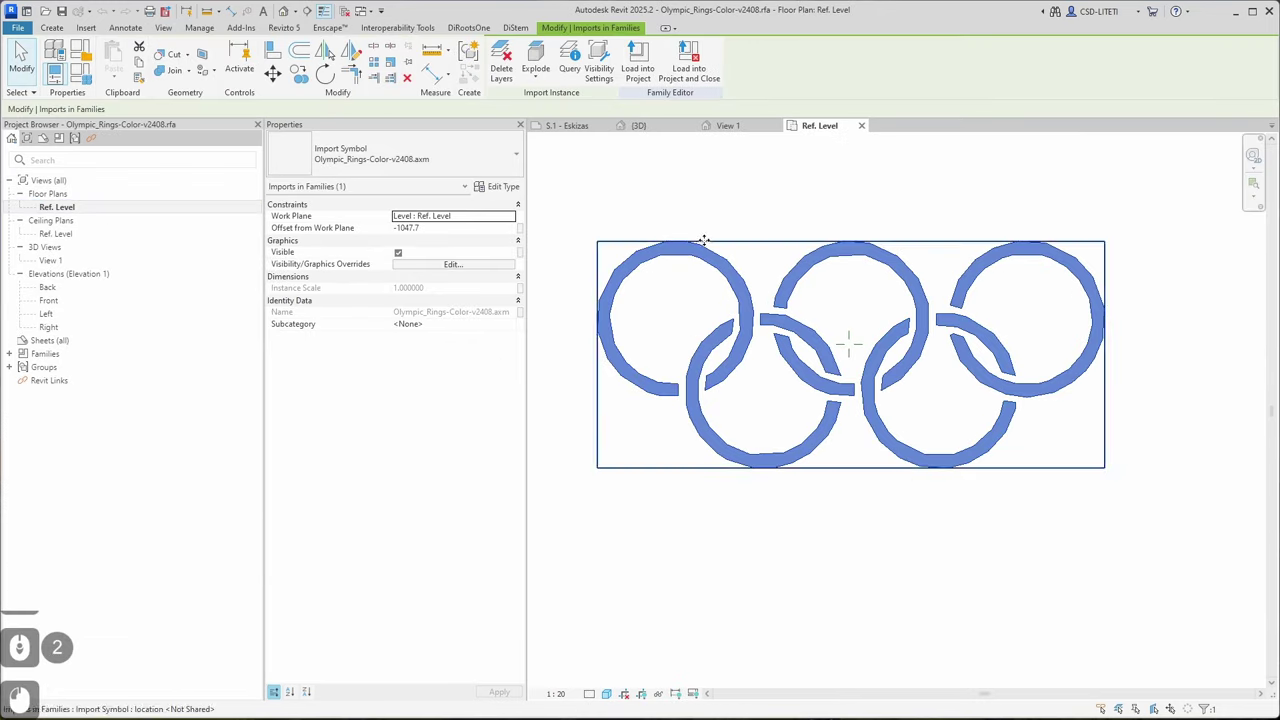
{"action": "left_click", "coordinate": [437, 57]}
{"action": "left_click", "coordinate": [597, 295]}
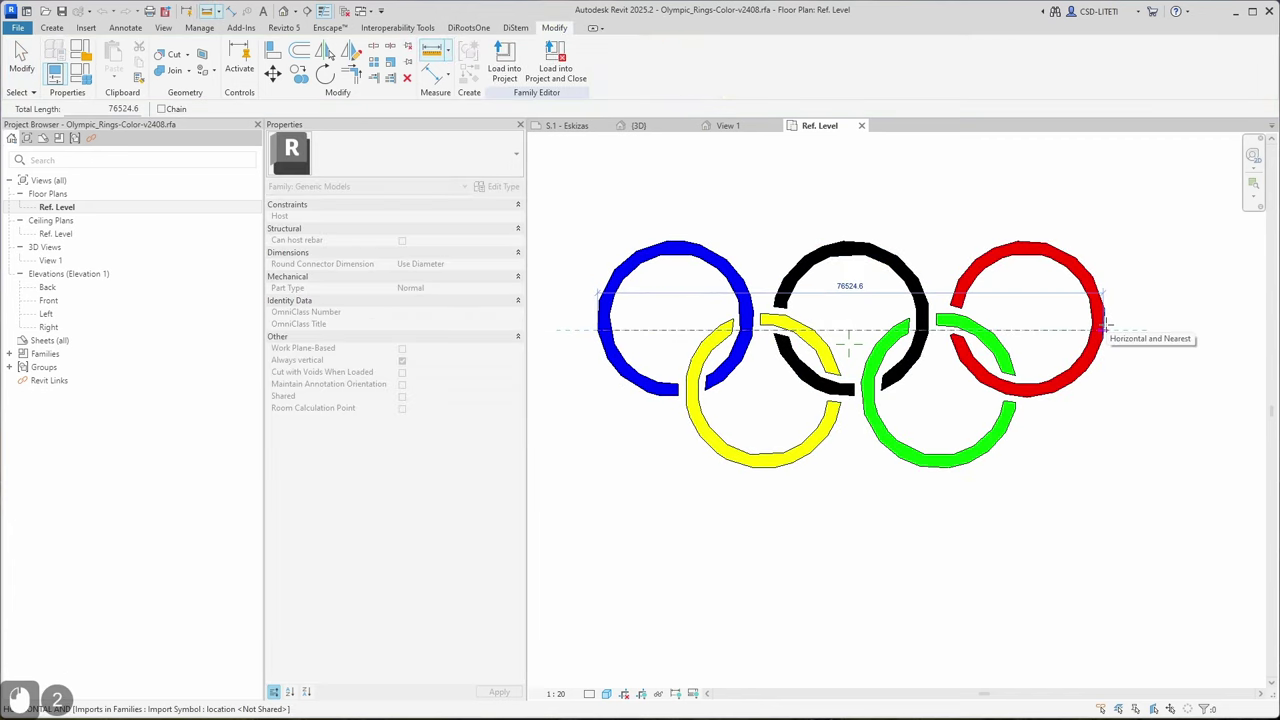
{"action": "key", "text": "Escape"}
{"action": "key", "text": "Escape"}
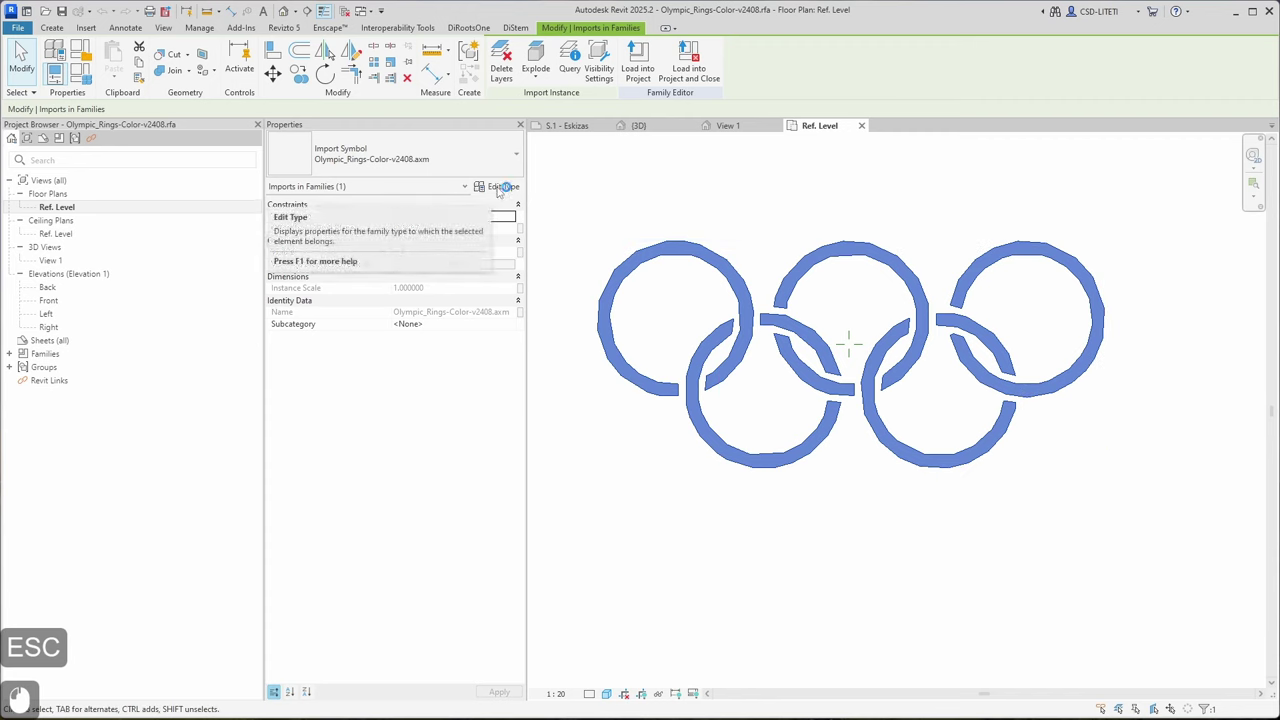
Set the rings import symbol's import units to millimeter and its scale factor to 1 in the type properties
{"action": "left_click", "coordinate": [500, 187]}
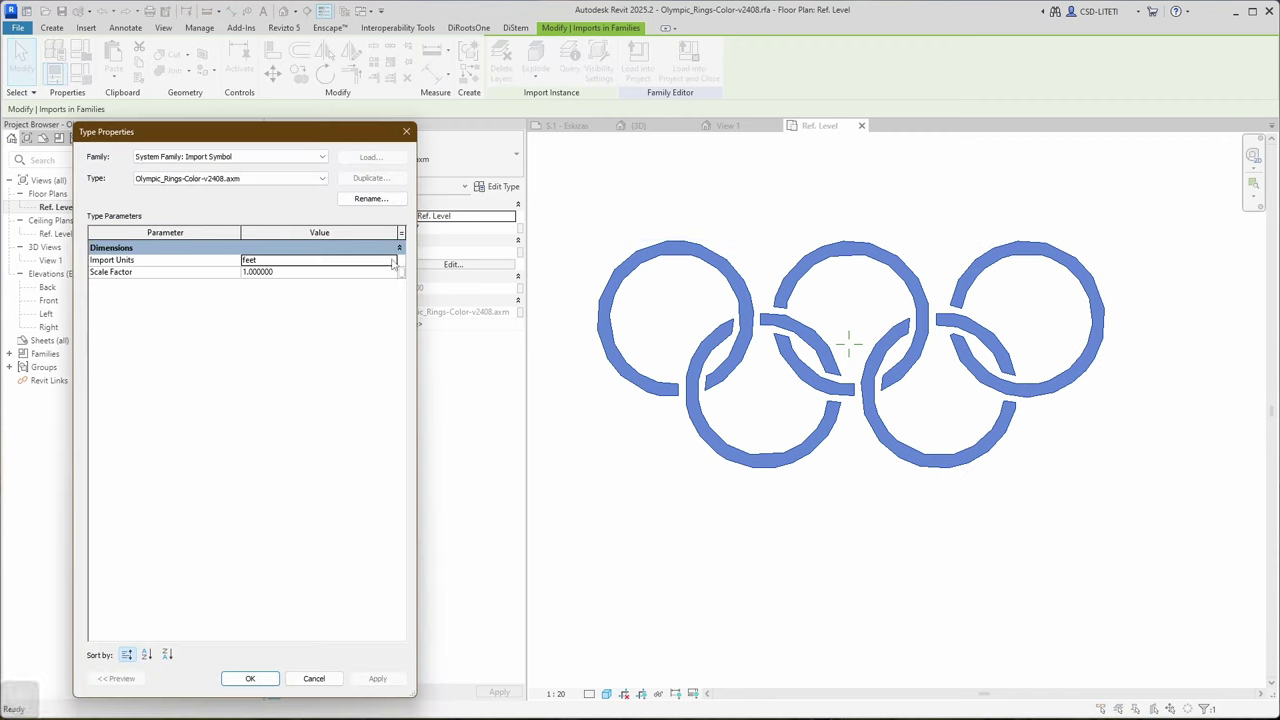
{"action": "left_click", "coordinate": [391, 262]}
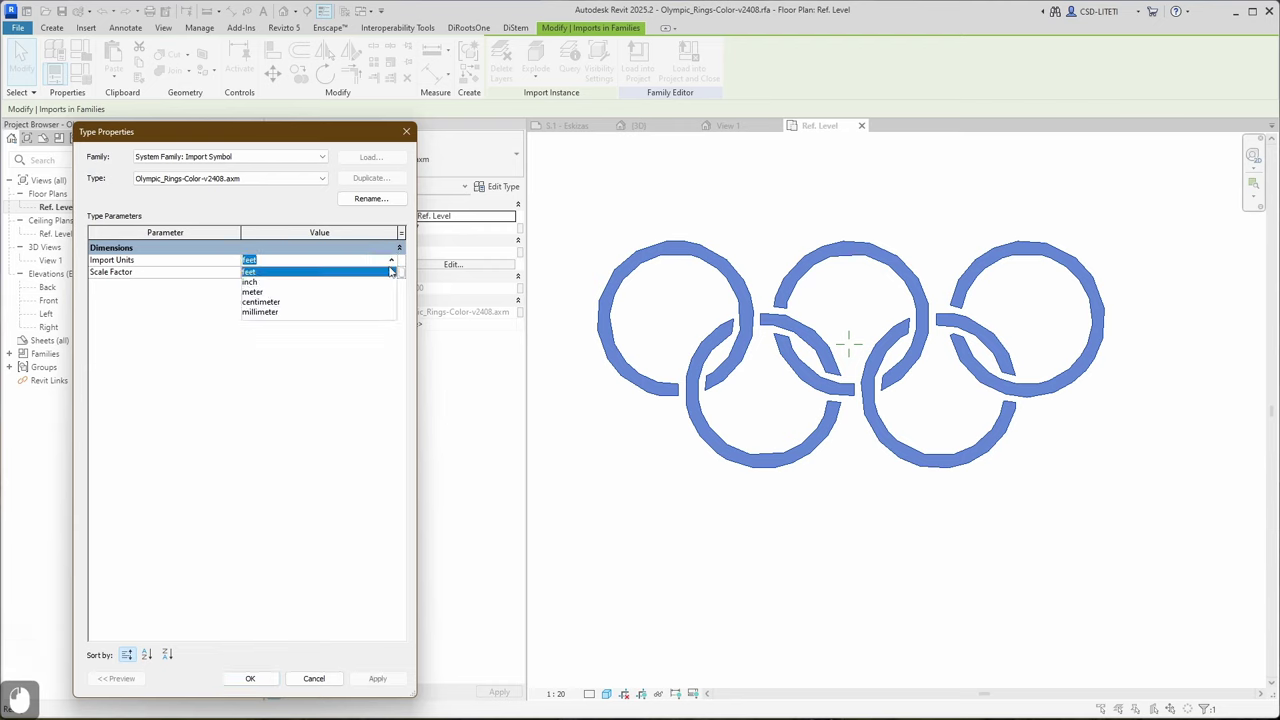
{"action": "left_click", "coordinate": [278, 313]}
{"action": "triple_click", "coordinate": [322, 272]}
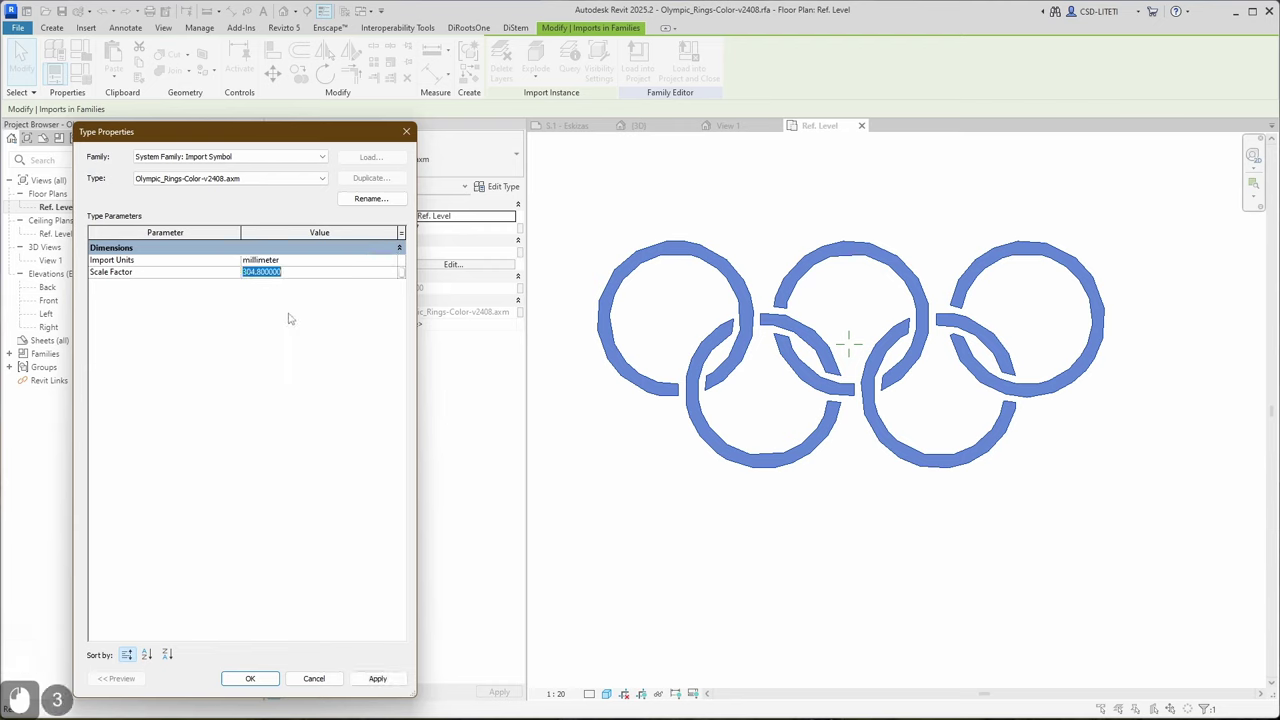
{"action": "type", "text": "1"}
{"action": "left_click", "coordinate": [264, 681]}
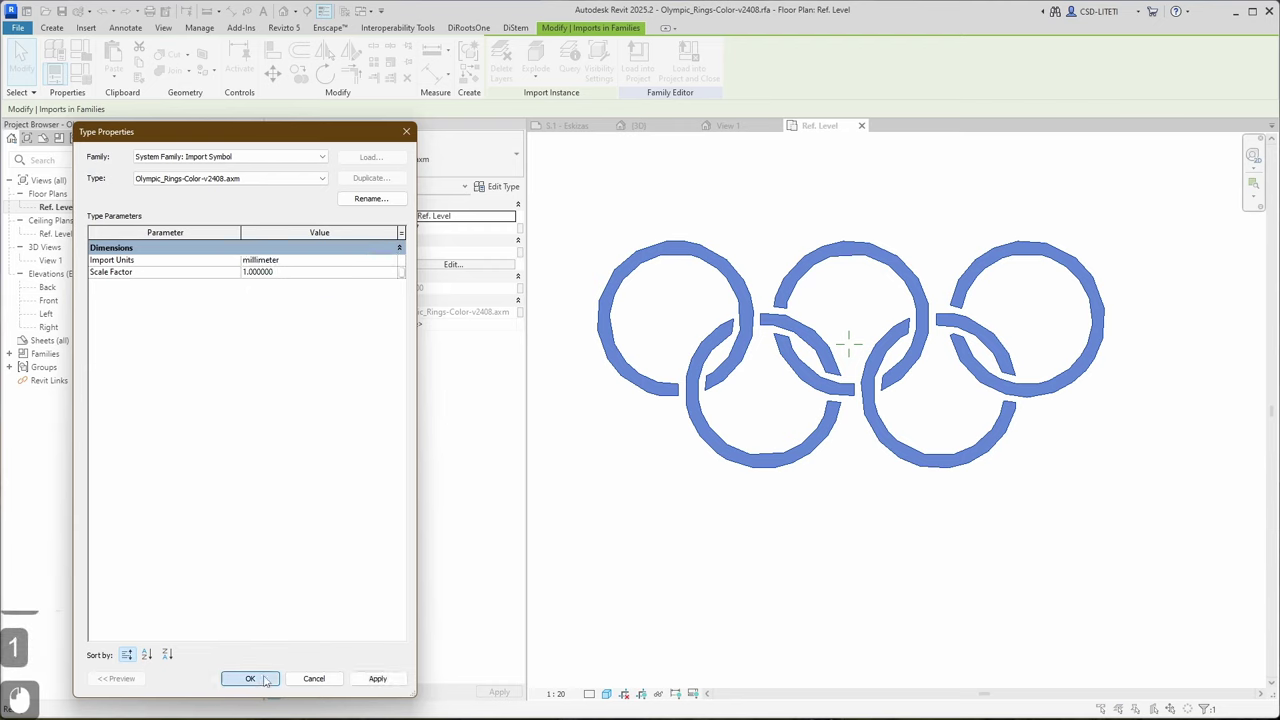
Measure the overall width of the reduced rings symbol in the Ref. Level plan
{"action": "scroll", "coordinate": [850, 343], "scroll_direction": "up", "scroll_amount": 6}
{"action": "left_click_drag", "start_coordinate": [962, 509], "coordinate": [810, 474]}
{"action": "scroll", "coordinate": [814, 480], "scroll_direction": "up", "scroll_amount": 8}
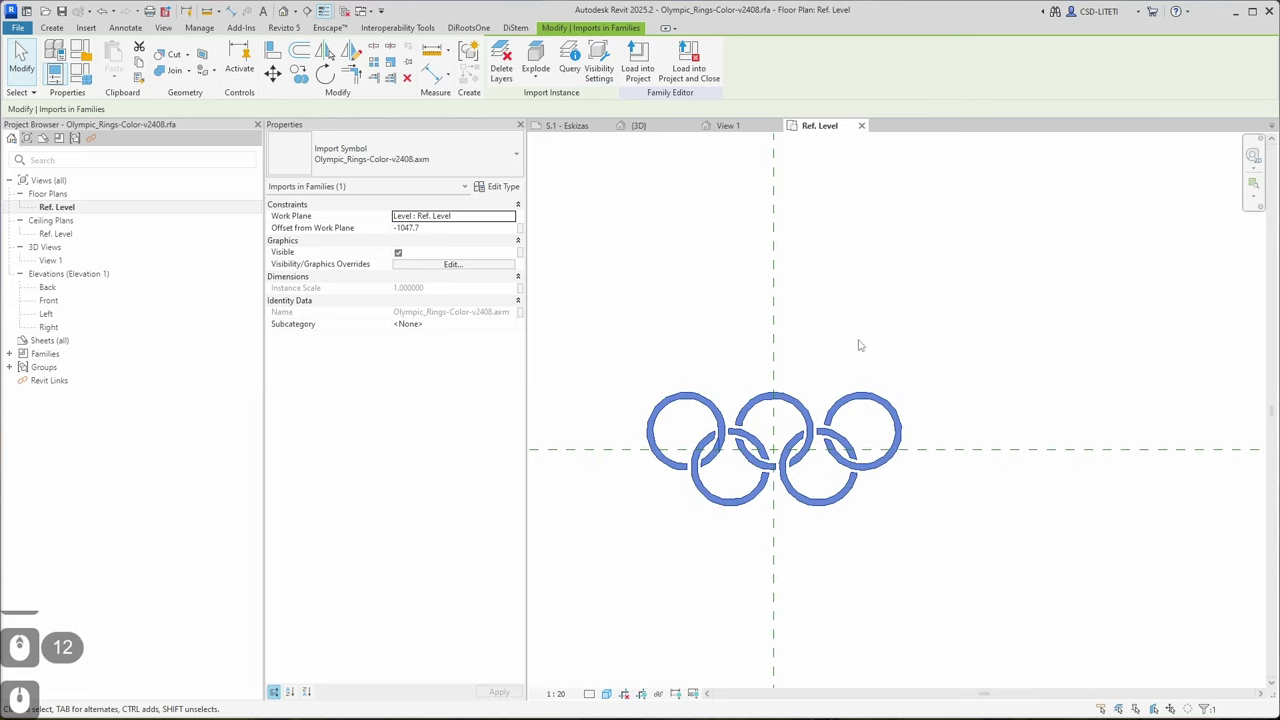
{"action": "left_click", "coordinate": [595, 227]}
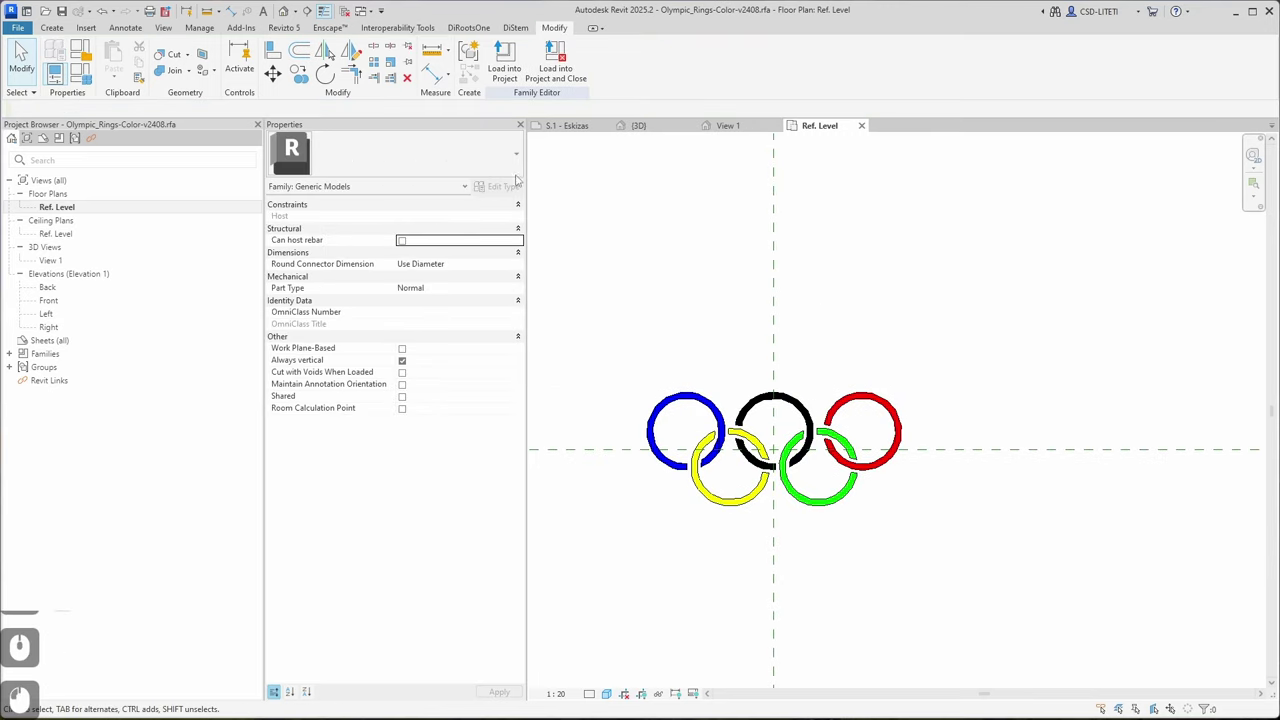
{"action": "key", "text": "m"}
{"action": "key", "text": "e"}
{"action": "left_click", "coordinate": [648, 430]}
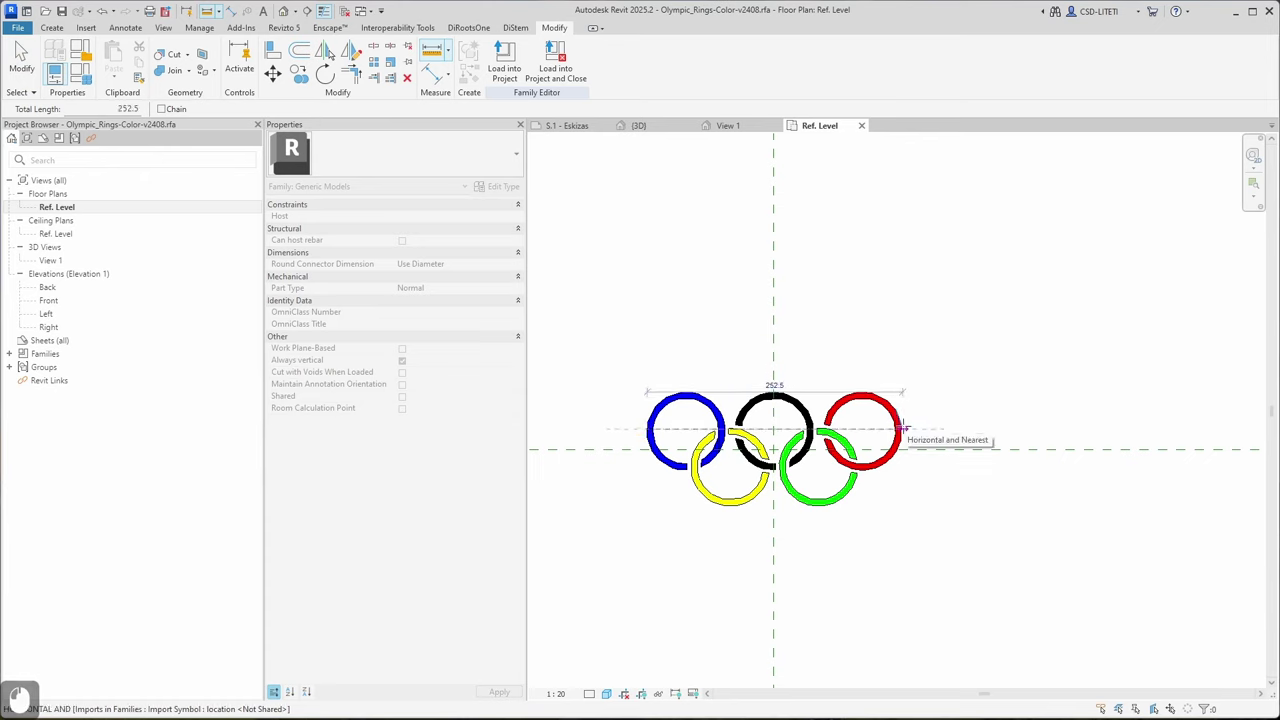
{"action": "key", "text": "Escape"}
{"action": "key", "text": "Escape"}
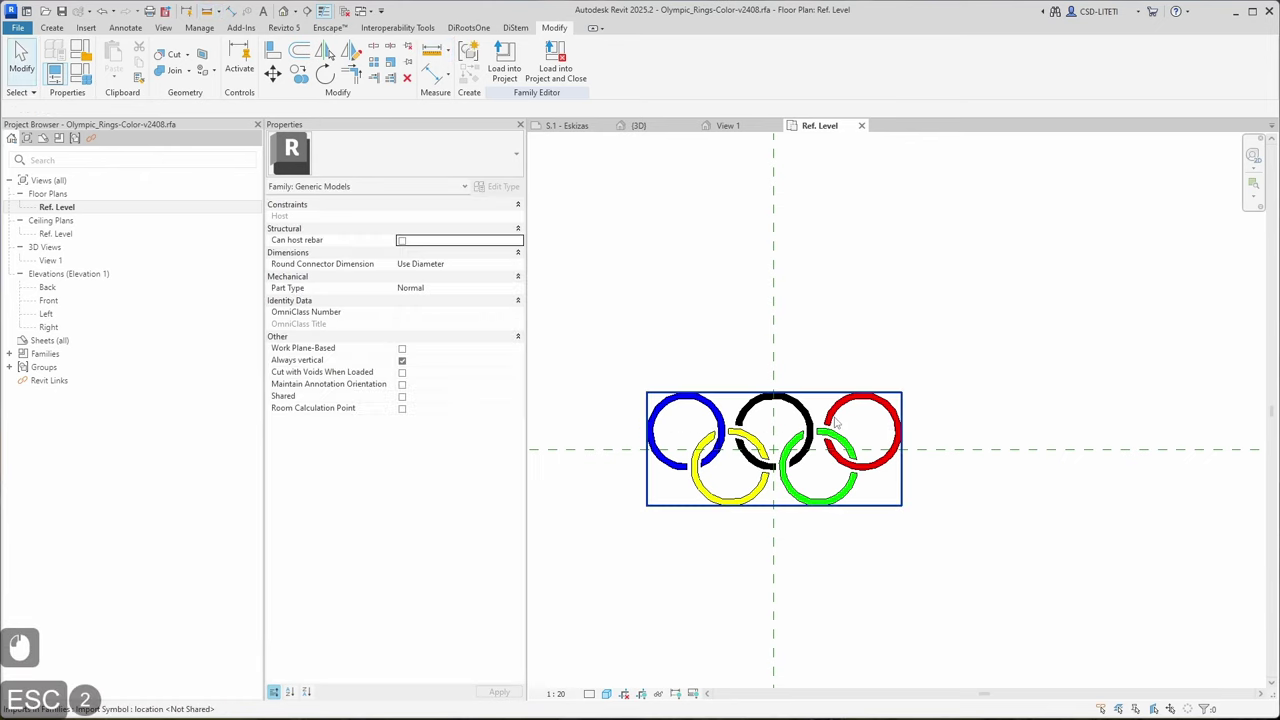
Scale the rings import symbol graphically from the blue ring's outer edge so its overall width becomes 810 mm
{"action": "left_click", "coordinate": [835, 423]}
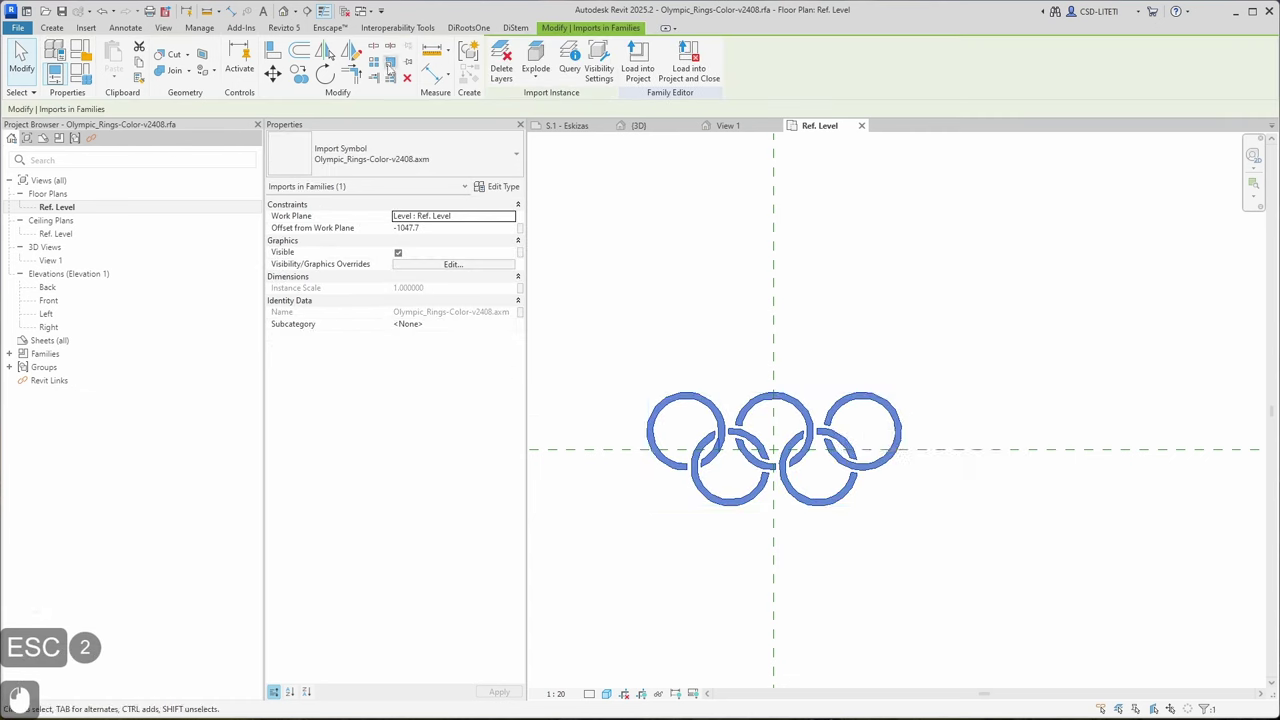
{"action": "left_click", "coordinate": [391, 62]}
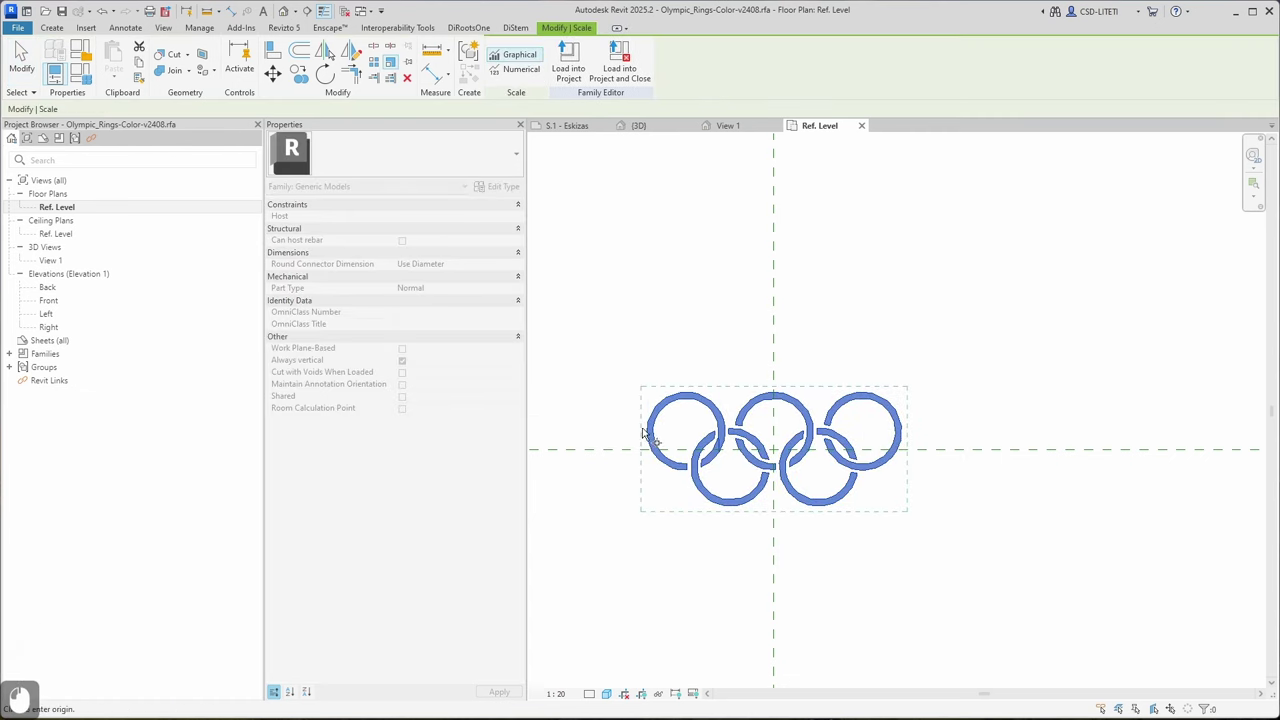
{"action": "left_click", "coordinate": [647, 437]}
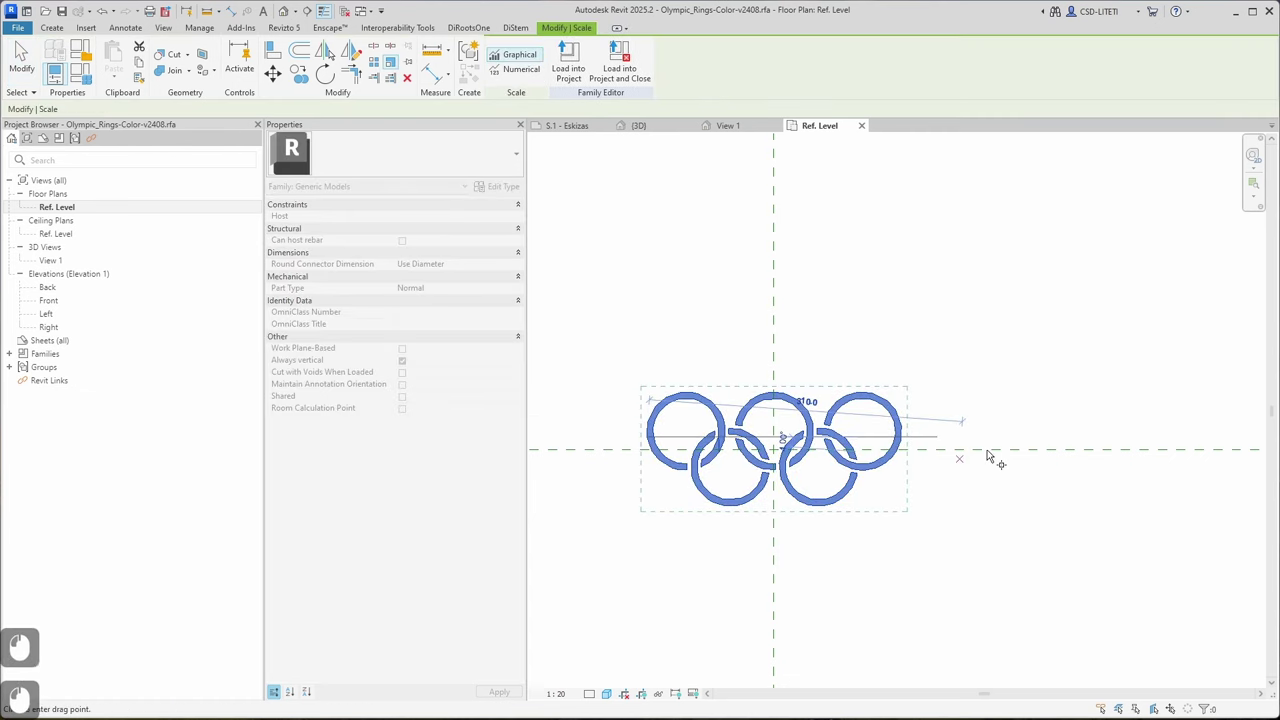
{"action": "left_click", "coordinate": [904, 437]}
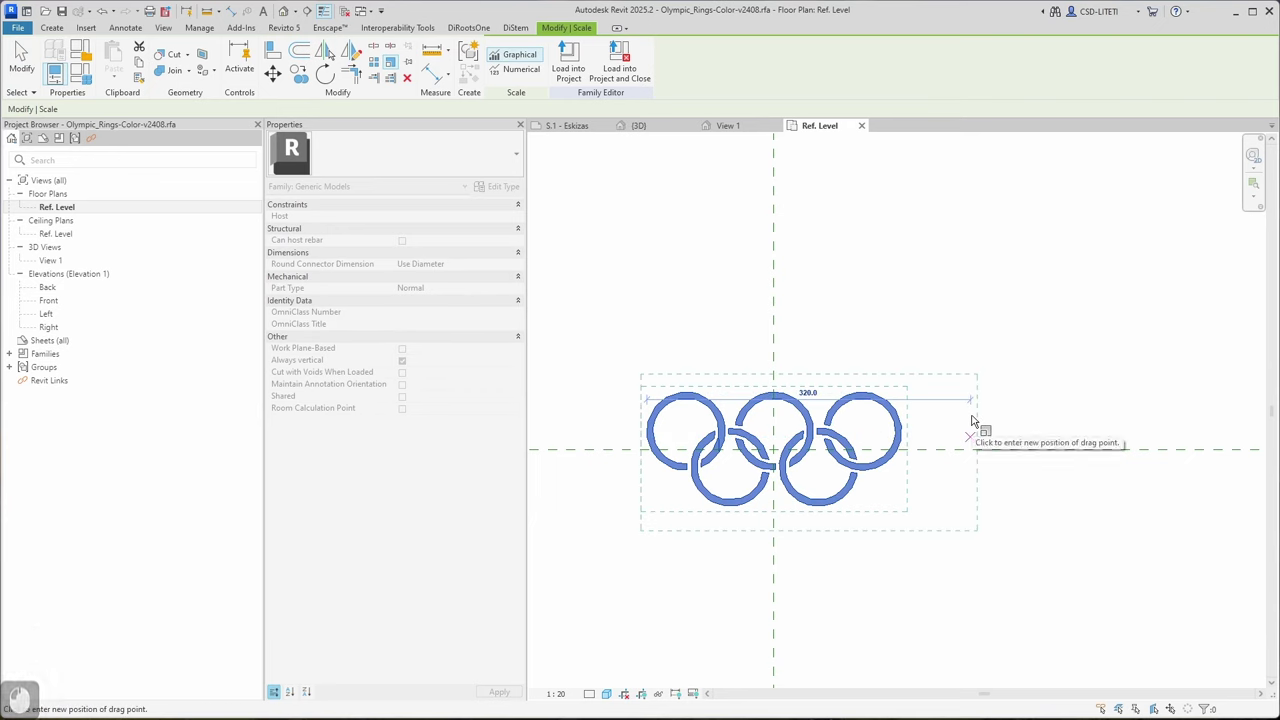
{"action": "type", "text": "8"}
{"action": "type", "text": "0"}
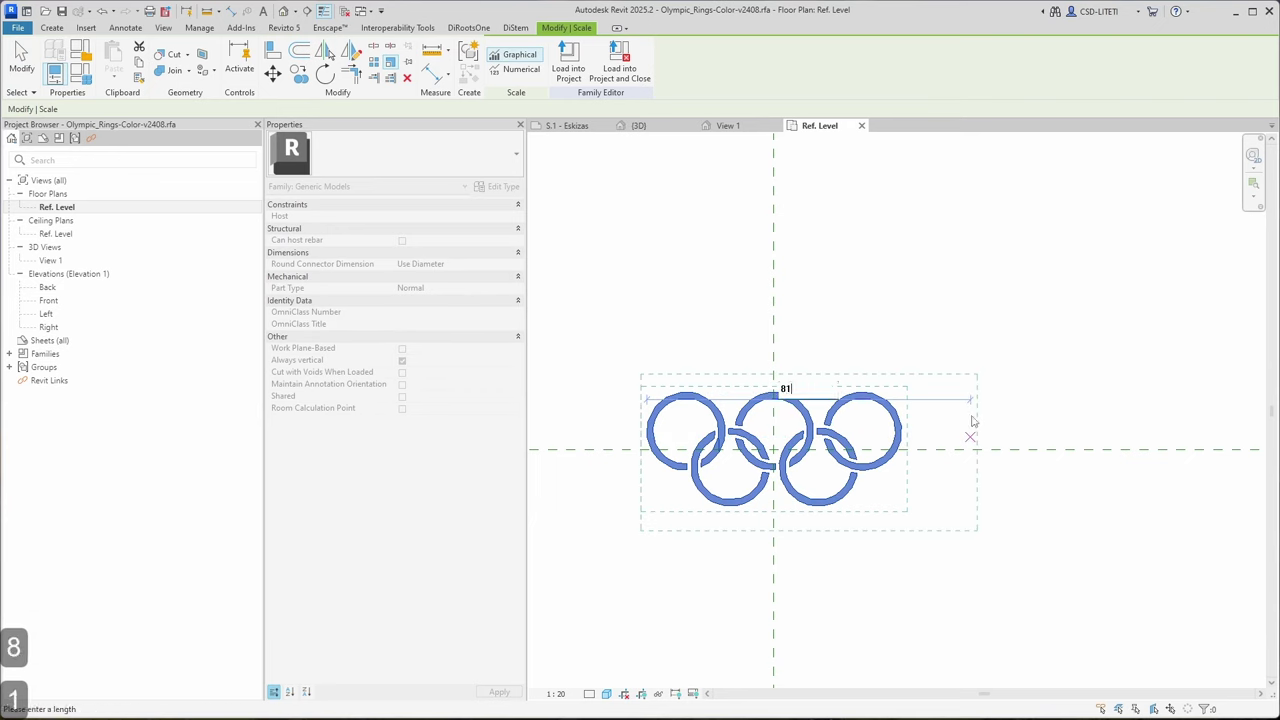
{"action": "key", "text": "Return"}
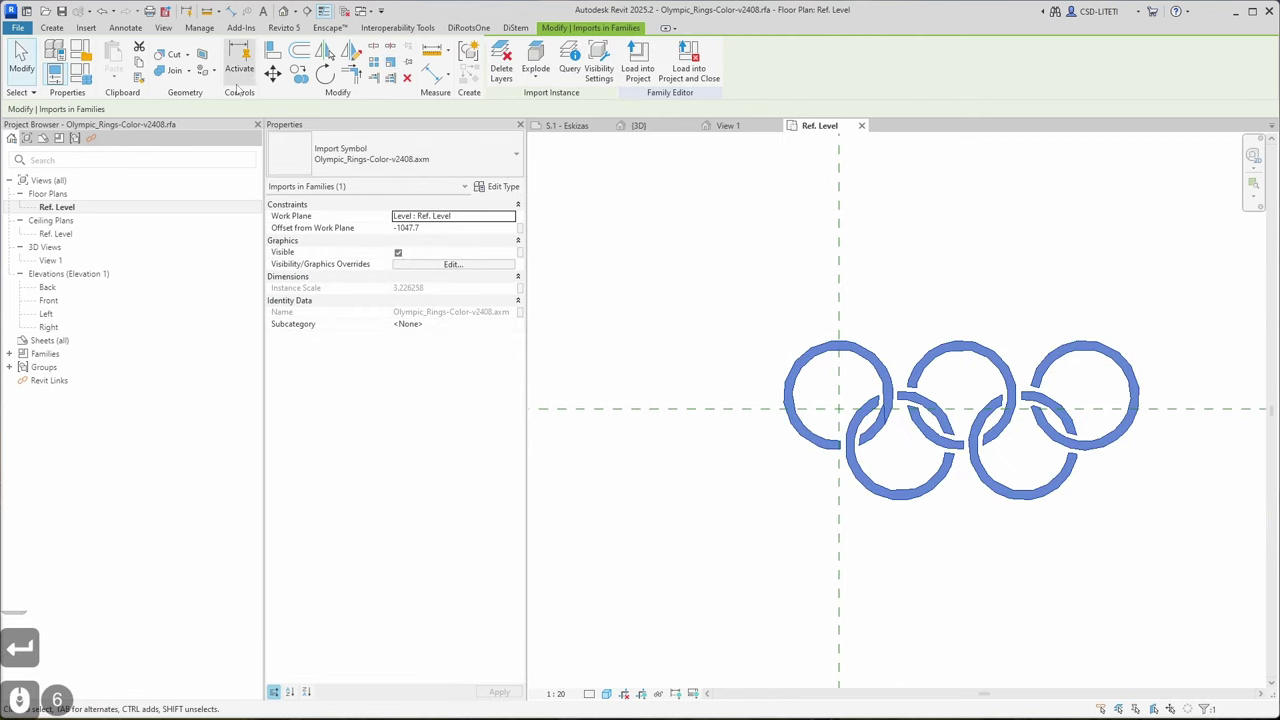
Move the enlarged rings symbol so the top middle of the black ring lies on the vertical reference plane
{"action": "left_click", "coordinate": [272, 72]}
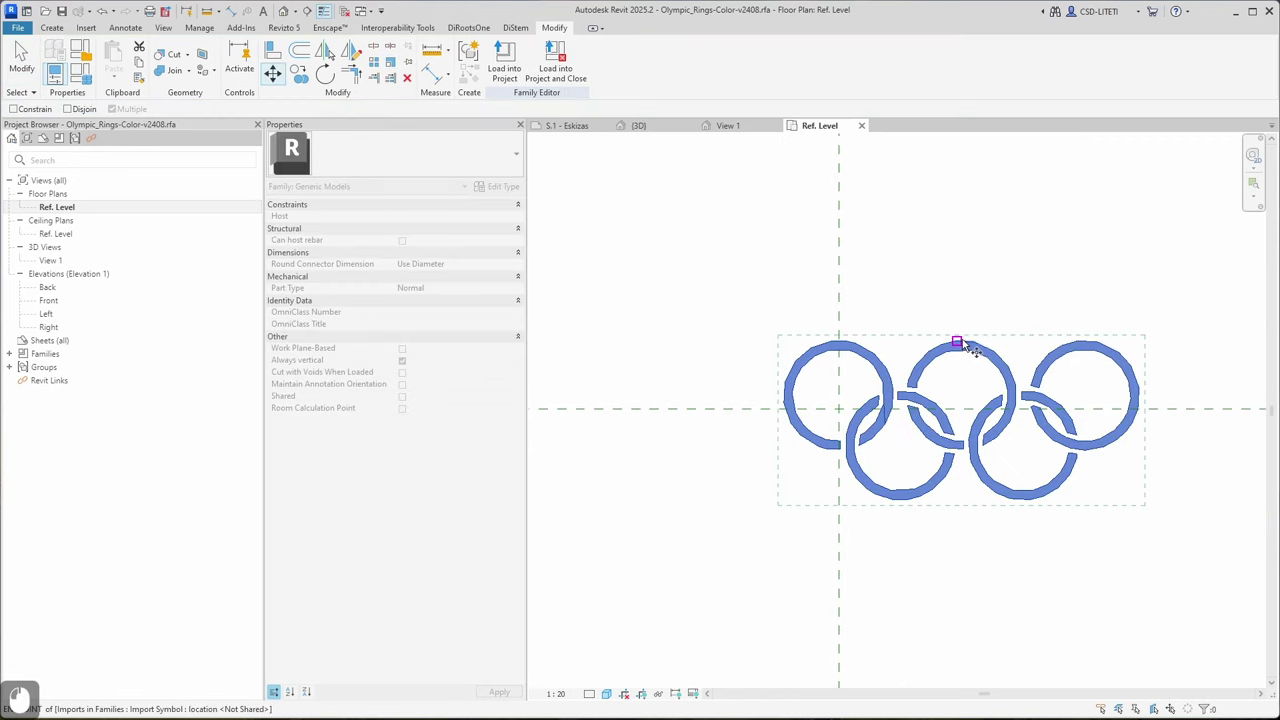
{"action": "scroll", "coordinate": [965, 345], "scroll_direction": "up", "scroll_amount": 3}
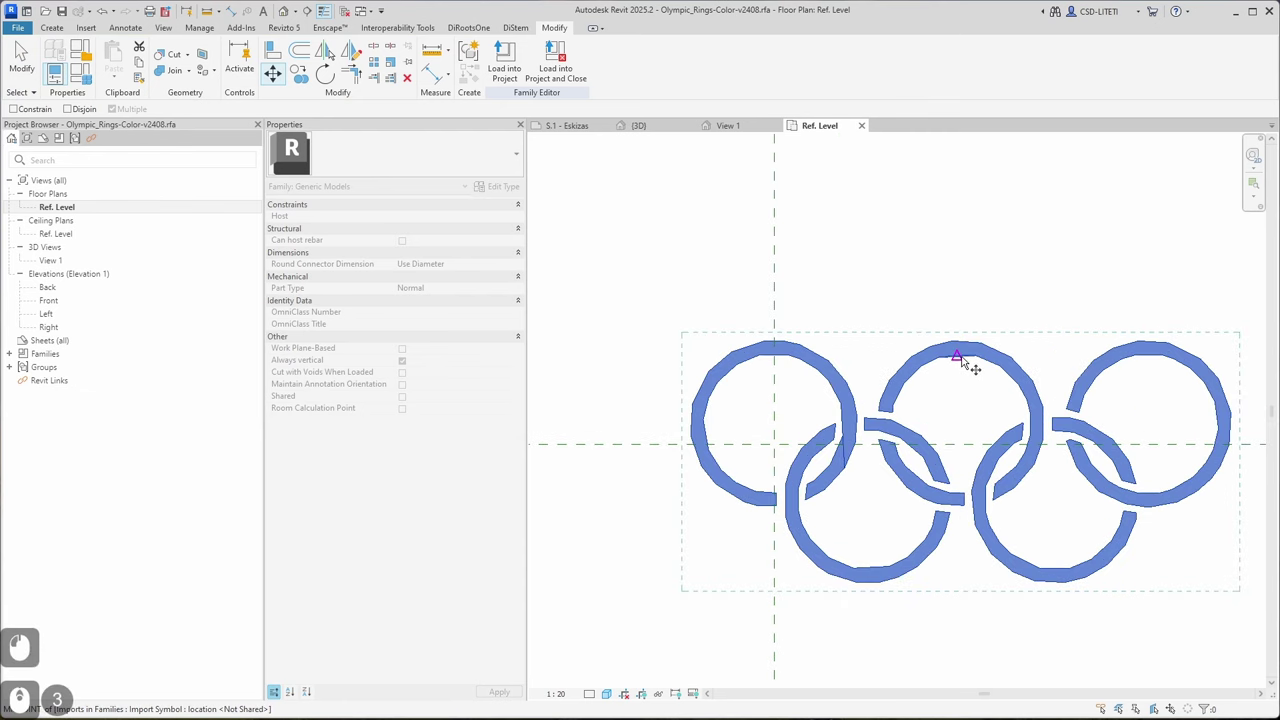
{"action": "left_click", "coordinate": [957, 357]}
{"action": "left_click", "coordinate": [776, 342]}
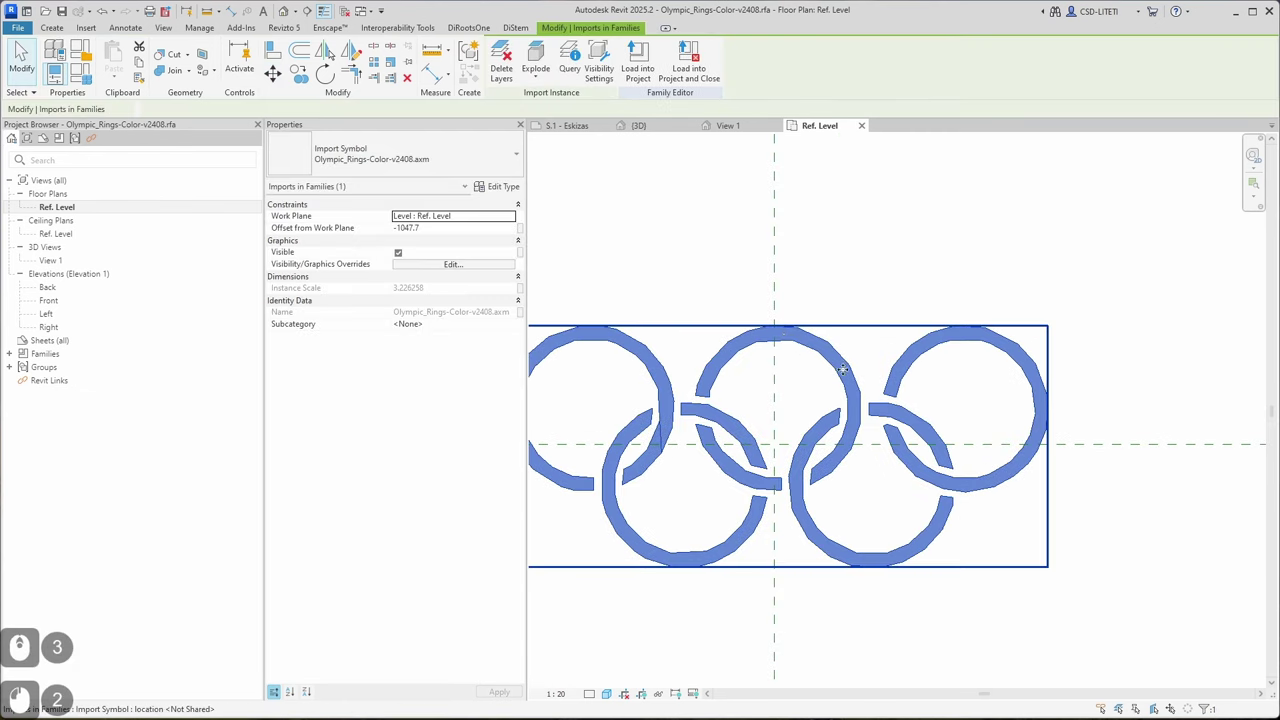
{"action": "left_click", "coordinate": [273, 74]}
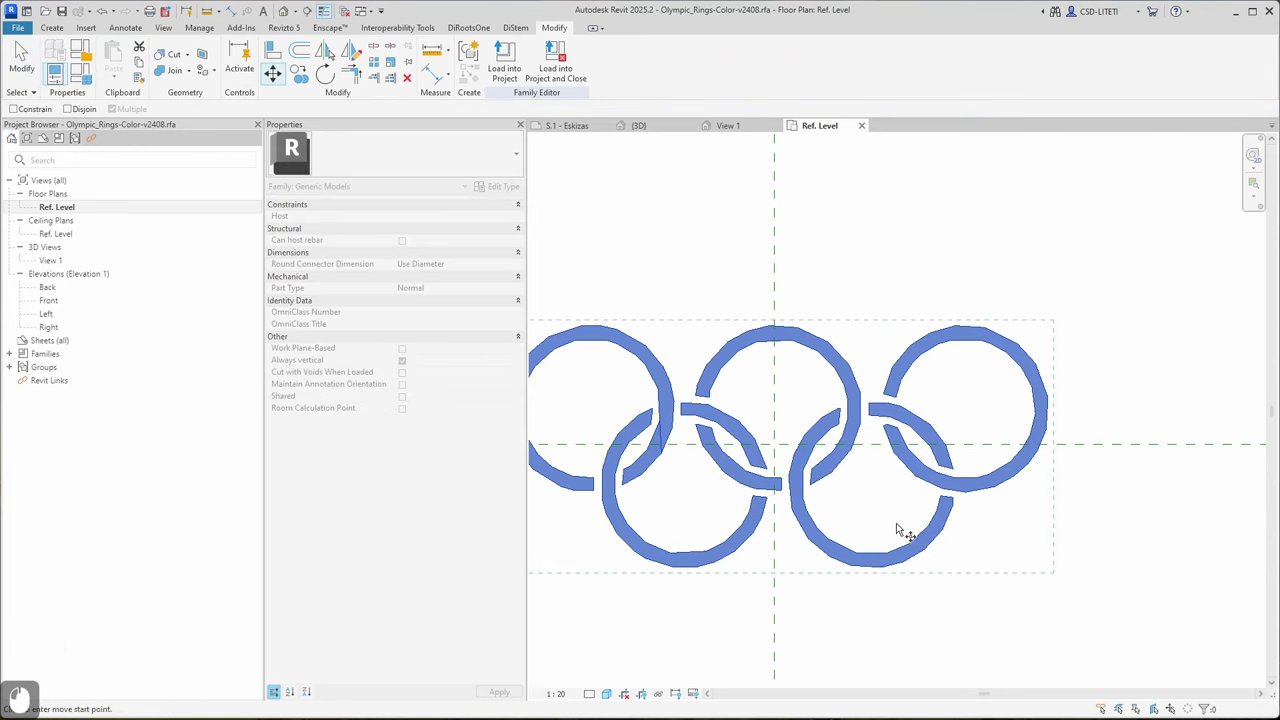
{"action": "scroll", "coordinate": [905, 520], "scroll_direction": "down", "scroll_amount": 2}
{"action": "key", "text": "Escape"}
{"action": "key", "text": "Escape"}
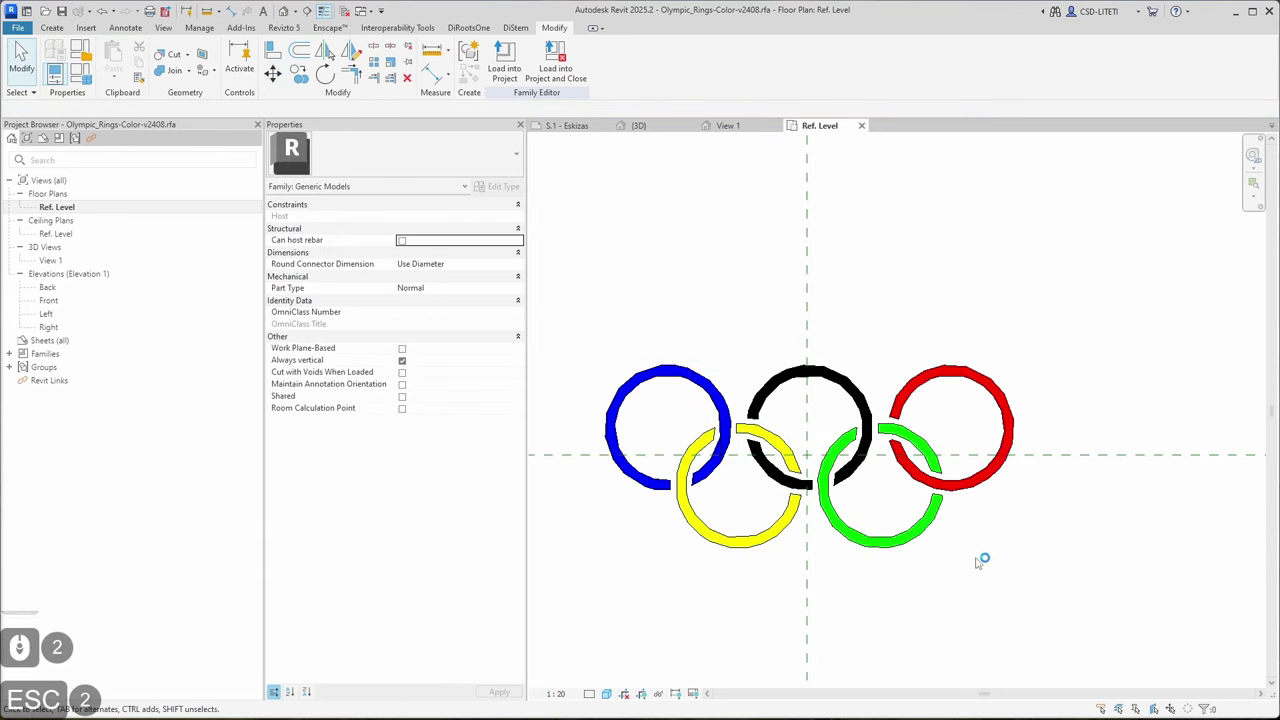
{"action": "key", "text": "d"}
{"action": "key", "text": "i"}
{"action": "left_click", "coordinate": [883, 554]}
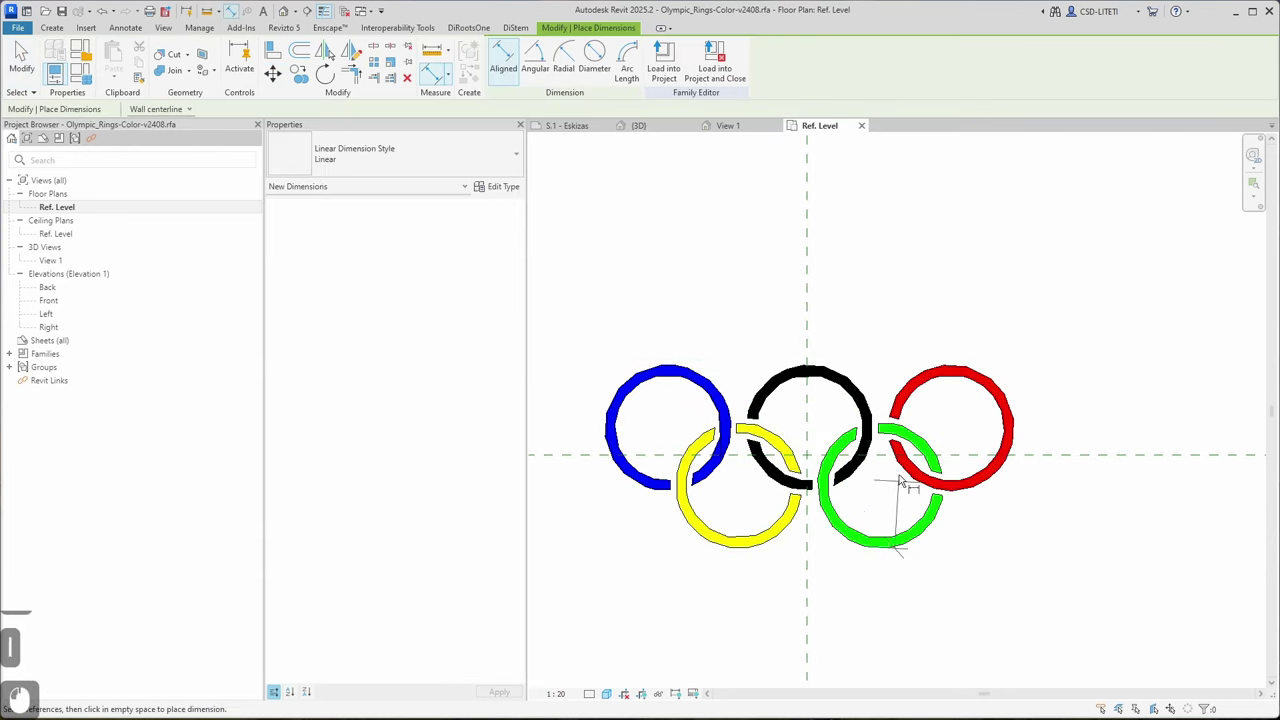
{"action": "key", "text": "Escape"}
{"action": "key", "text": "Escape"}
Nudge the rings symbol slightly down and to the left to centre it on the two reference planes
{"action": "left_click", "coordinate": [933, 527]}
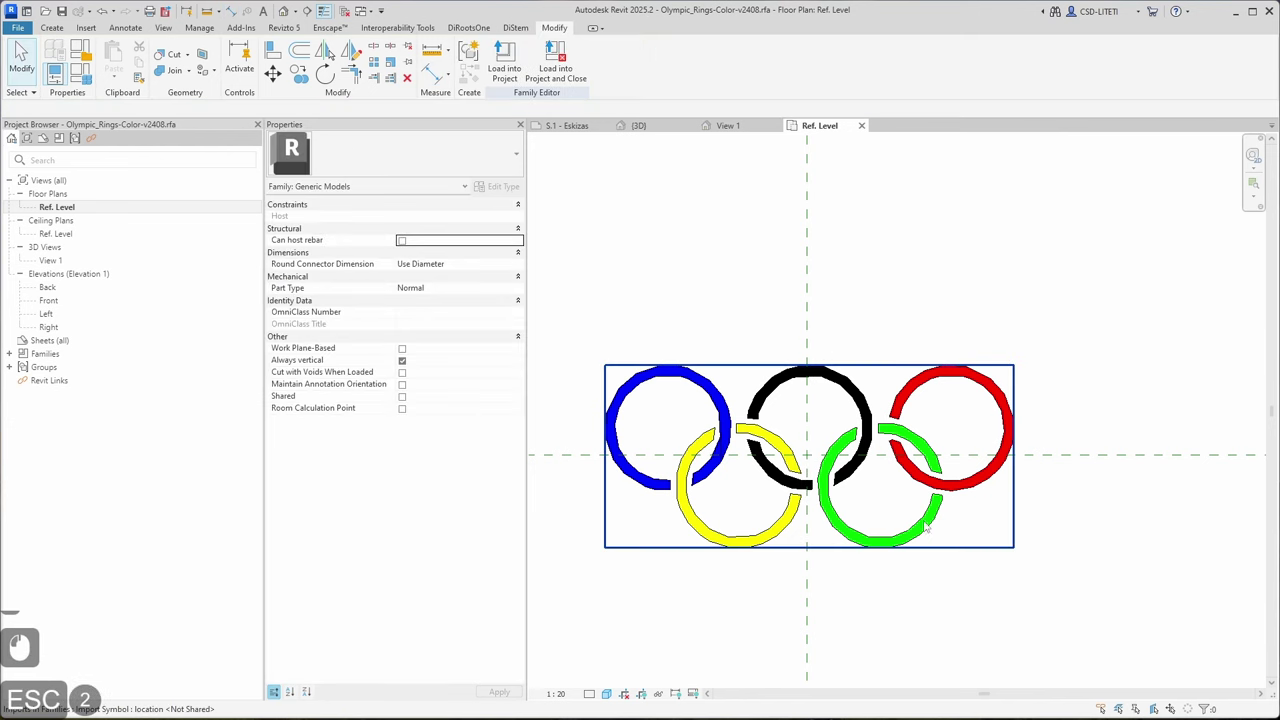
{"action": "key", "text": "Down"}
{"action": "key", "text": "Down"}
{"action": "key", "text": "Down"}
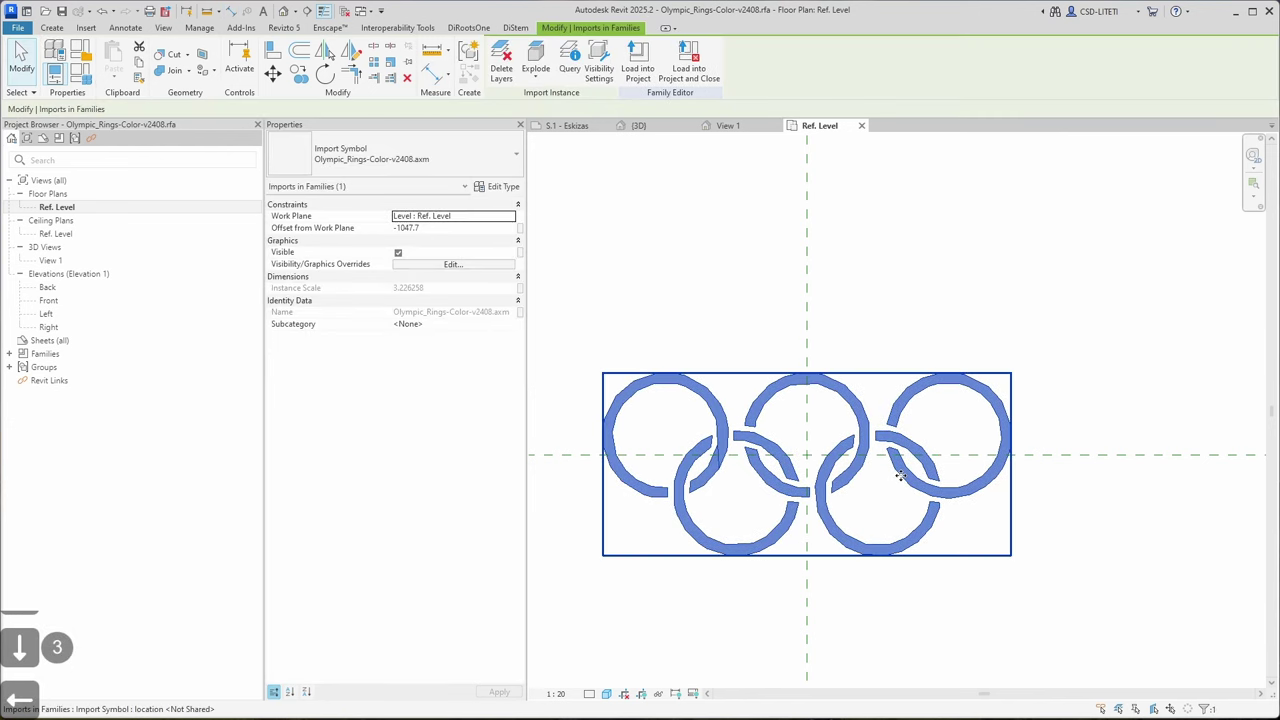
{"action": "key", "text": "Left"}
{"action": "scroll", "coordinate": [875, 490], "scroll_direction": "up", "scroll_amount": 1}
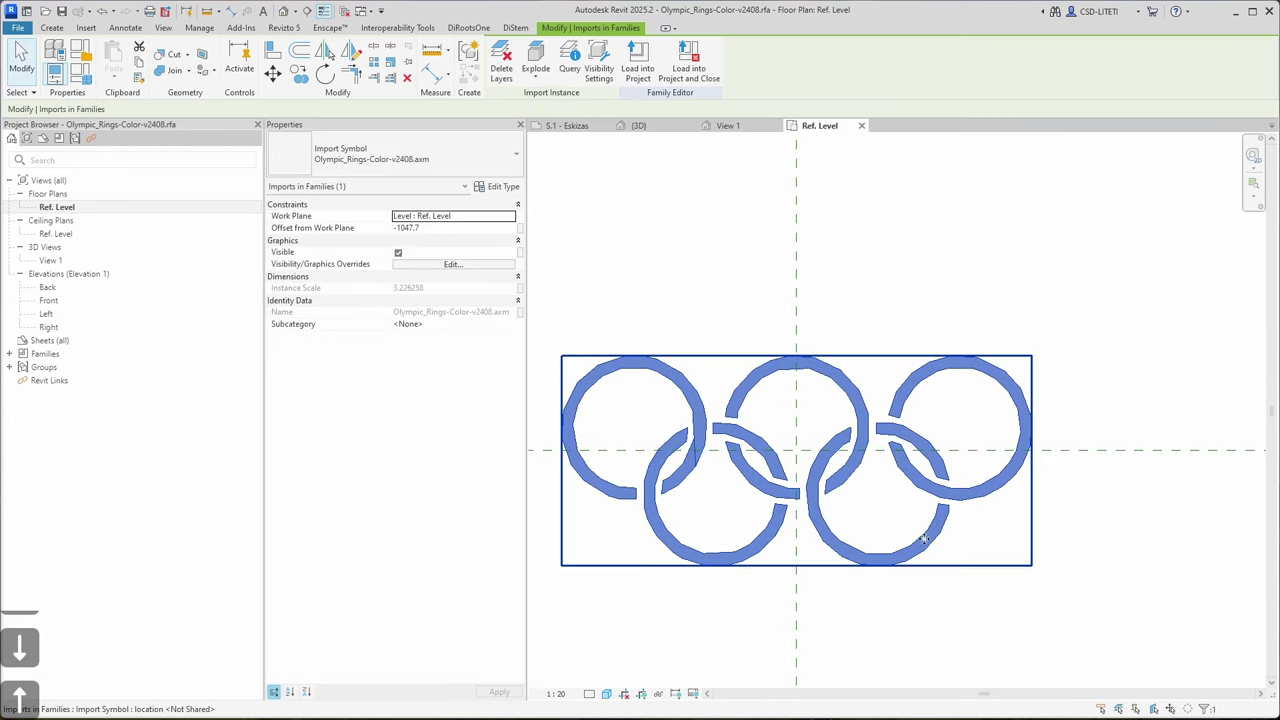
{"action": "left_click", "coordinate": [886, 630]}
{"action": "scroll", "coordinate": [870, 600], "scroll_direction": "down", "scroll_amount": 4}
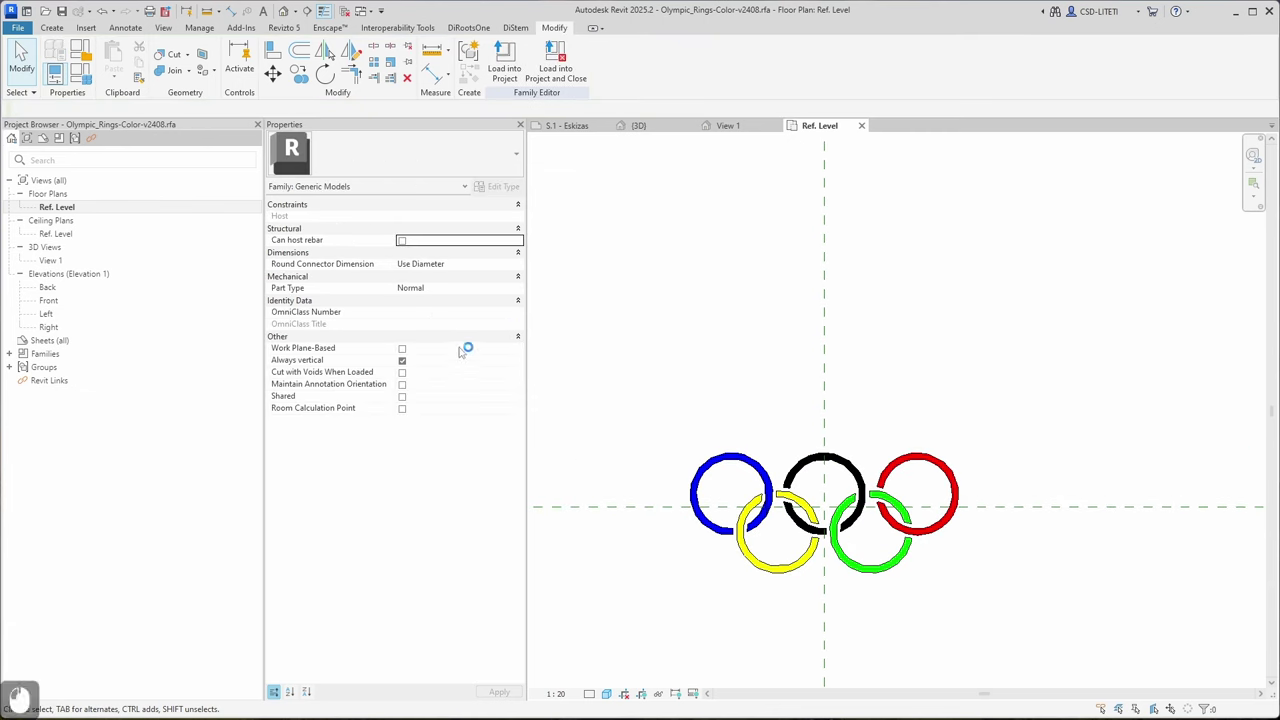
Make the family Work Plane-Based instead of Always vertical, then save it over the existing file and reload it, overwriting the project's version
{"action": "left_click", "coordinate": [401, 361]}
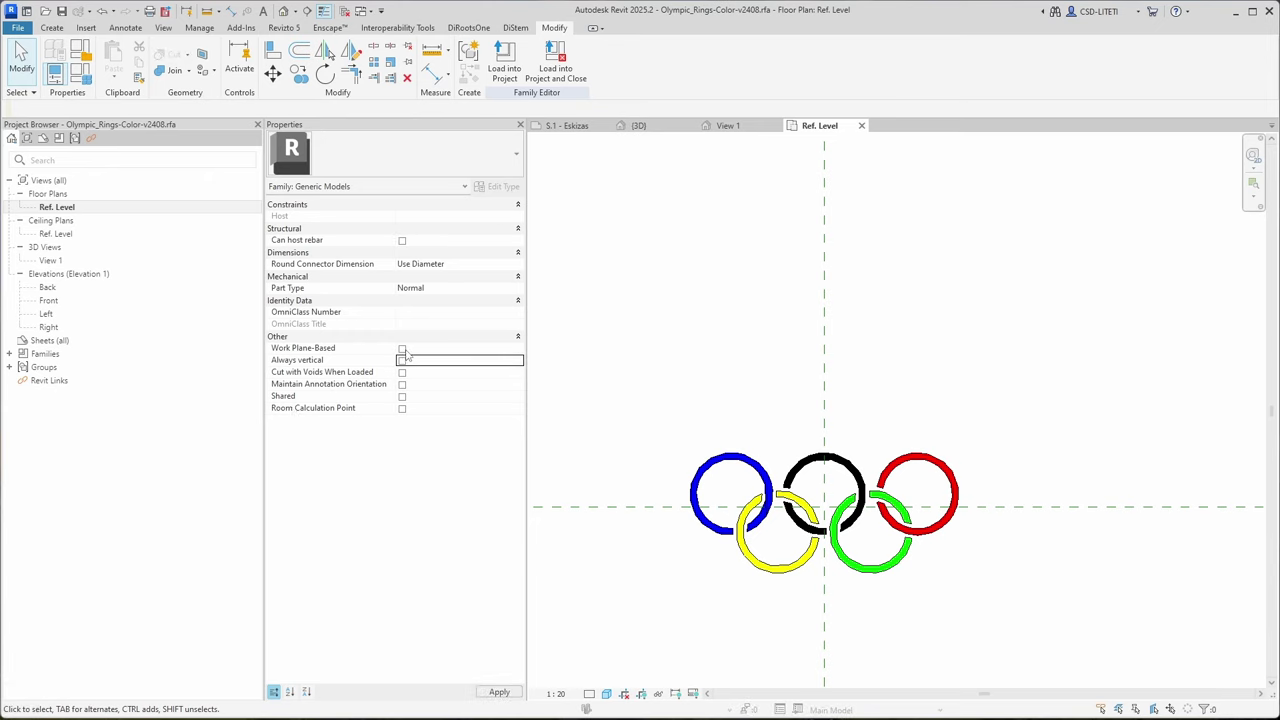
{"action": "left_click", "coordinate": [566, 70]}
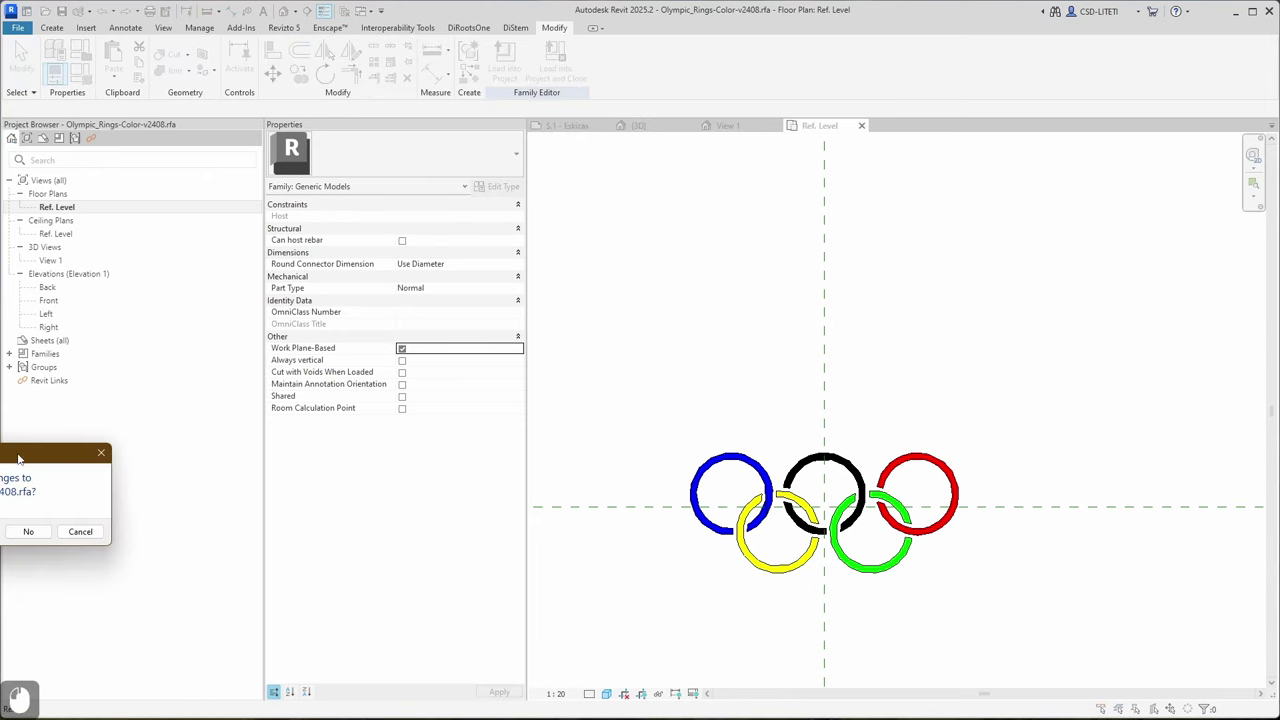
{"action": "left_click_drag", "start_coordinate": [18, 458], "coordinate": [484, 428]}
{"action": "left_click", "coordinate": [441, 502]}
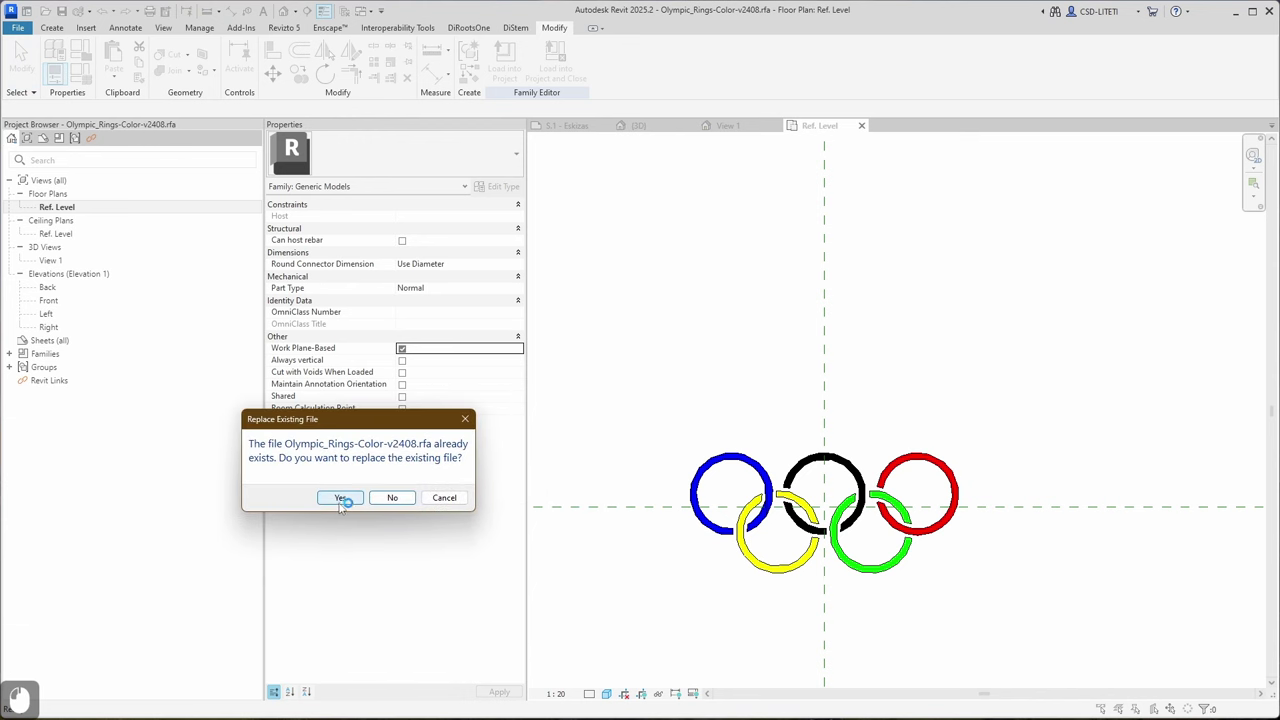
{"action": "left_click", "coordinate": [341, 499]}
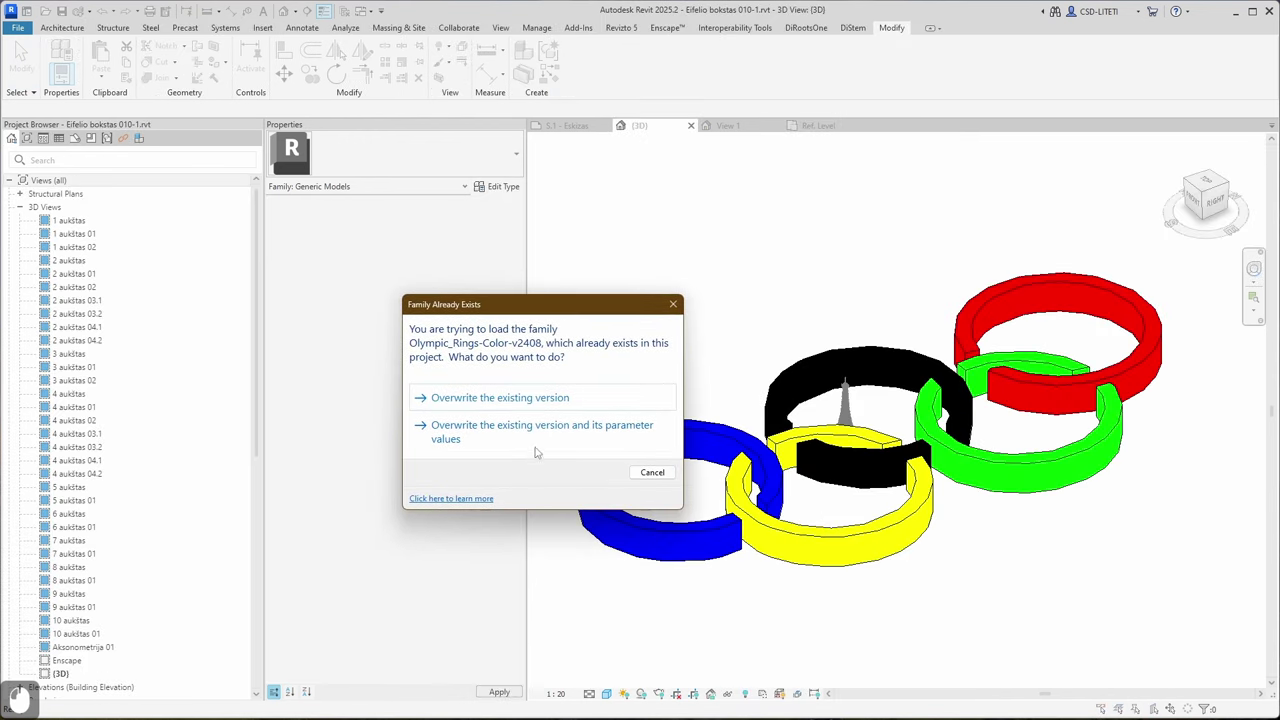
{"action": "left_click", "coordinate": [536, 400]}
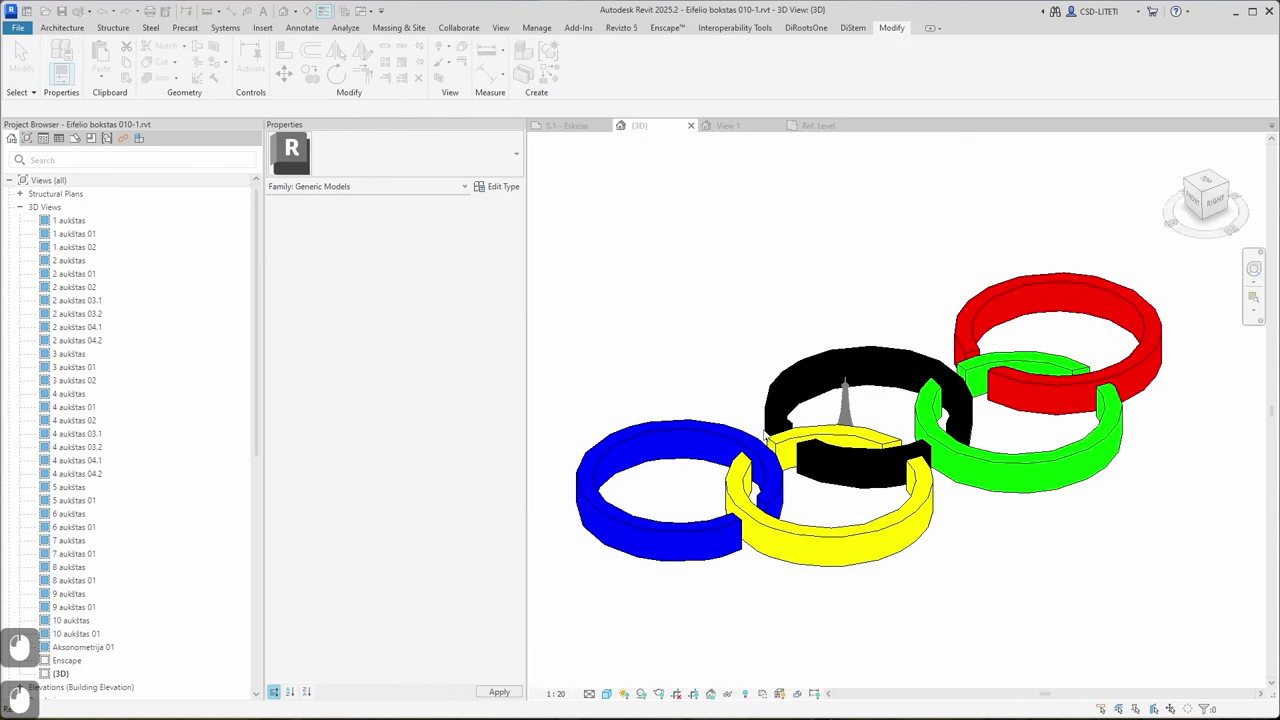
Delete the flat Olympic rings instance lying beside the tower in the 3D view
{"action": "scroll", "coordinate": [890, 445], "scroll_direction": "up", "scroll_amount": 5}
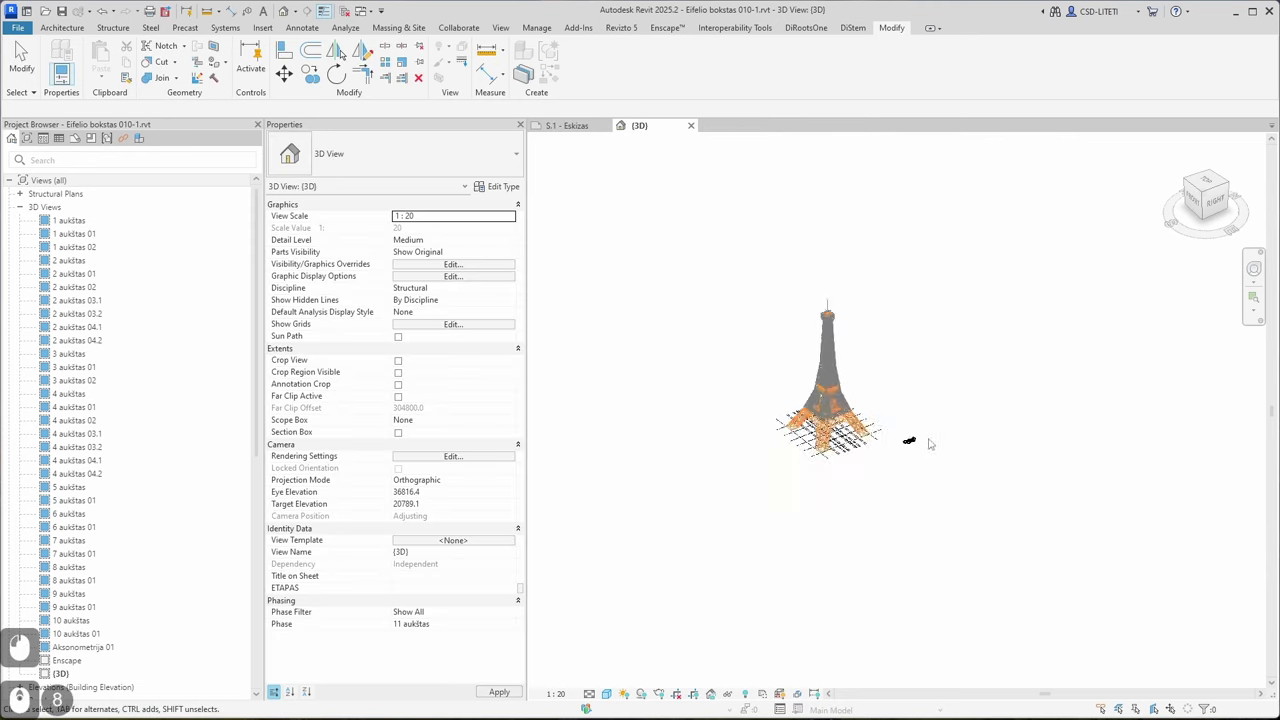
{"action": "scroll", "coordinate": [893, 445], "scroll_direction": "up", "scroll_amount": 2}
{"action": "left_click", "coordinate": [914, 460]}
{"action": "scroll", "coordinate": [900, 480], "scroll_direction": "down", "scroll_amount": 2}
{"action": "middle_click_drag", "start_coordinate": [870, 530], "coordinate": [948, 518]}
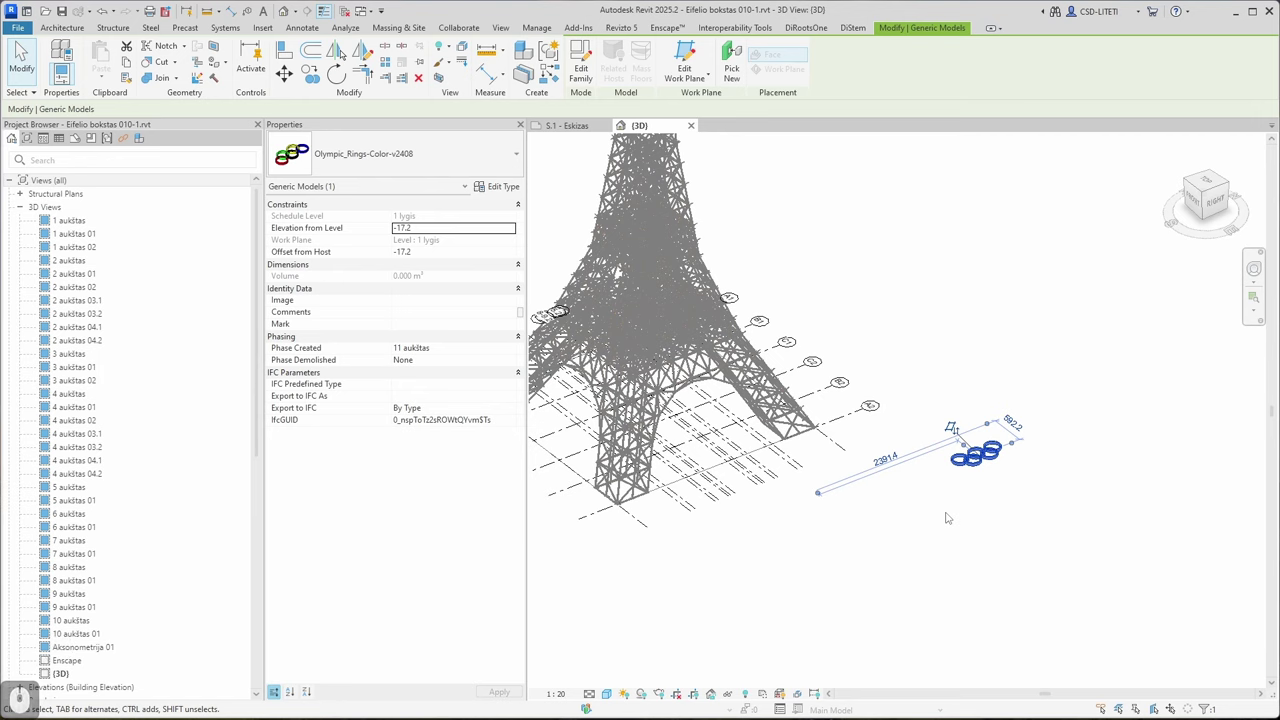
{"action": "key", "text": "Delete"}
Place the Olympic_Rings-Color-v2408 family on work plane Grid : A1 in sheet S.1's front elevation, over the rings in the photo
{"action": "left_click", "coordinate": [566, 126]}
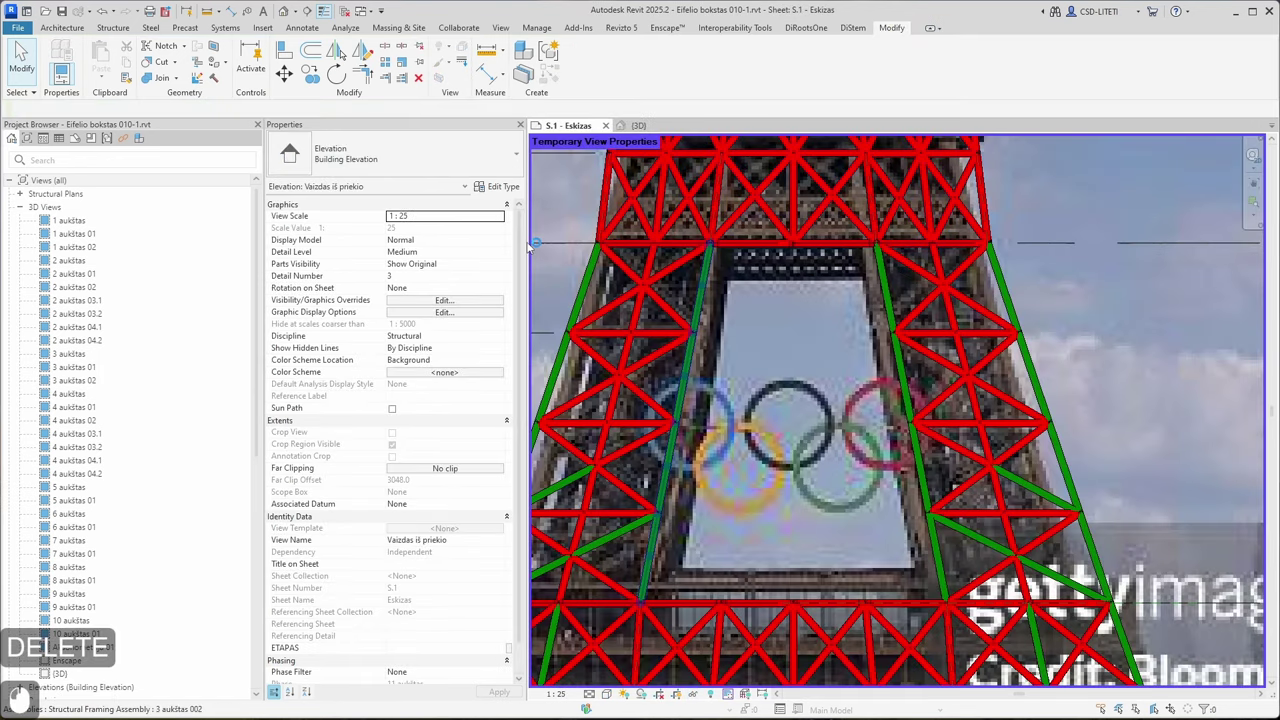
{"action": "left_click", "coordinate": [56, 29]}
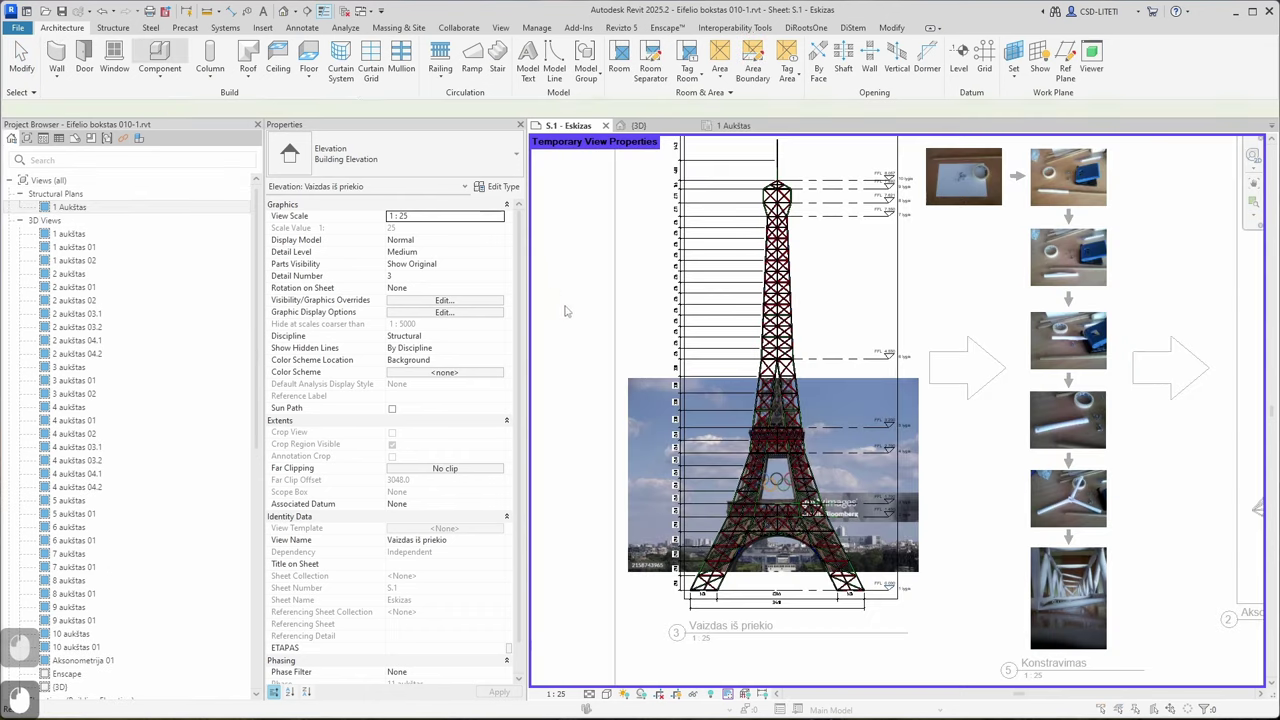
{"action": "left_click", "coordinate": [644, 367]}
{"action": "left_click", "coordinate": [637, 528]}
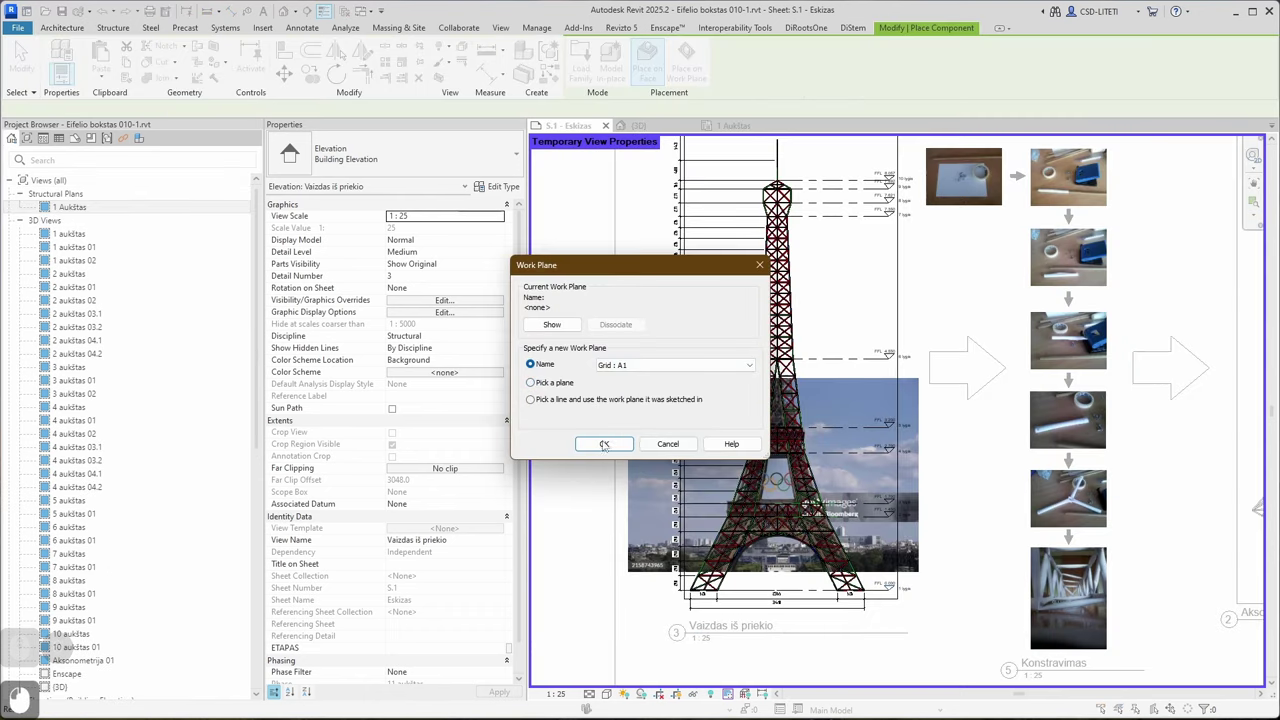
{"action": "left_click", "coordinate": [604, 444]}
{"action": "scroll", "coordinate": [772, 484], "scroll_direction": "up", "scroll_amount": 10}
{"action": "scroll", "coordinate": [805, 485], "scroll_direction": "up", "scroll_amount": 2}
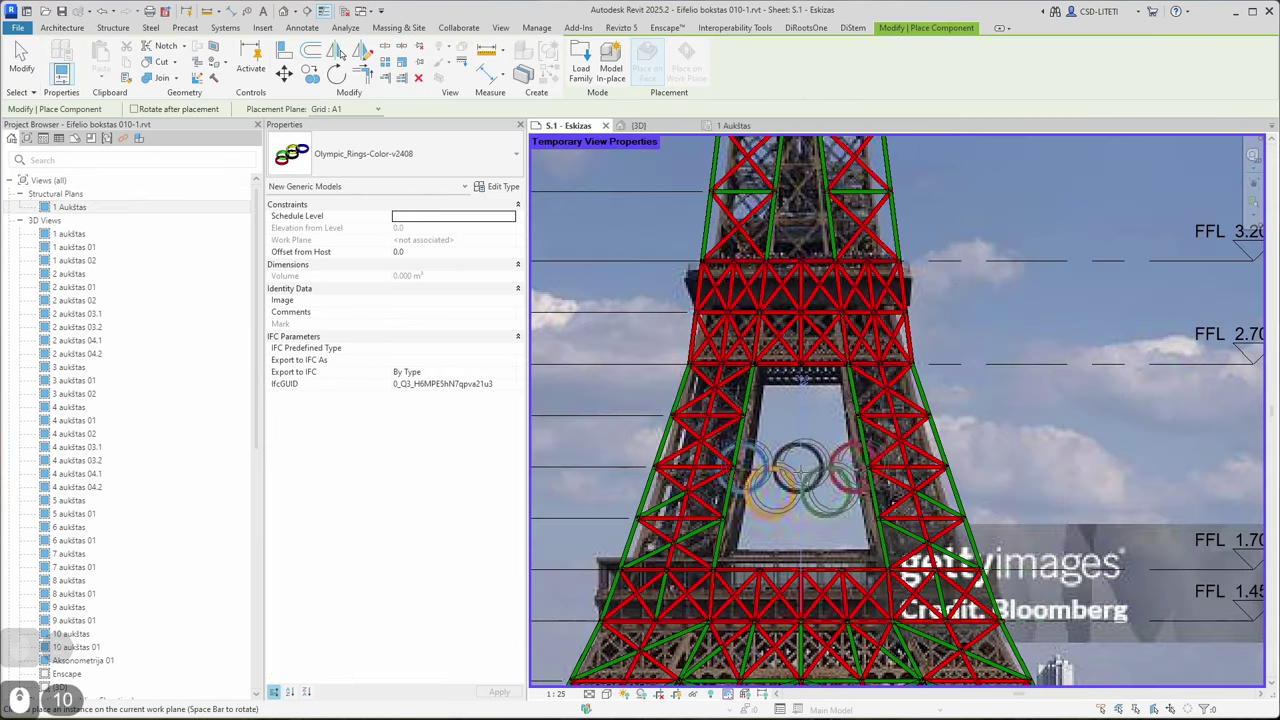
{"action": "left_click", "coordinate": [797, 475]}
{"action": "key", "text": "Escape"}
{"action": "key", "text": "Escape"}
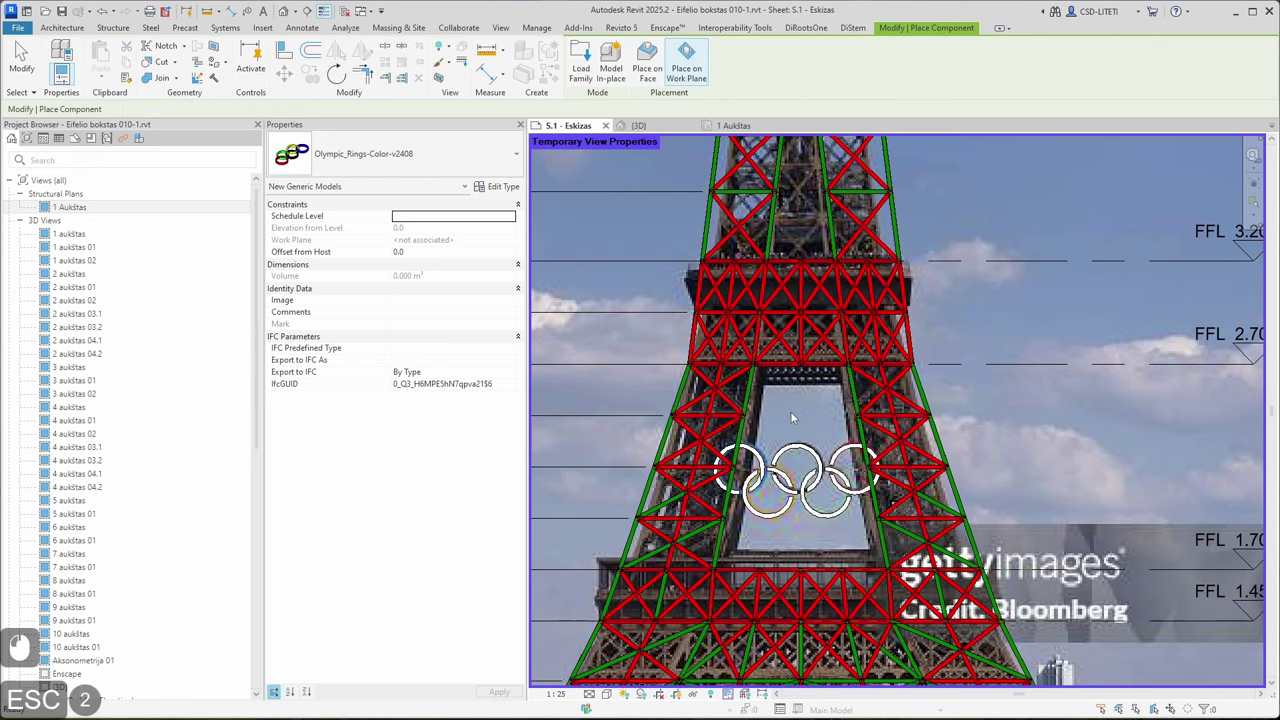
Restore the elevation's original view properties and change its visual style to show the rings in colour
{"action": "scroll", "coordinate": [785, 324], "scroll_direction": "down", "scroll_amount": 4}
{"action": "scroll", "coordinate": [1075, 462], "scroll_direction": "down", "scroll_amount": 2}
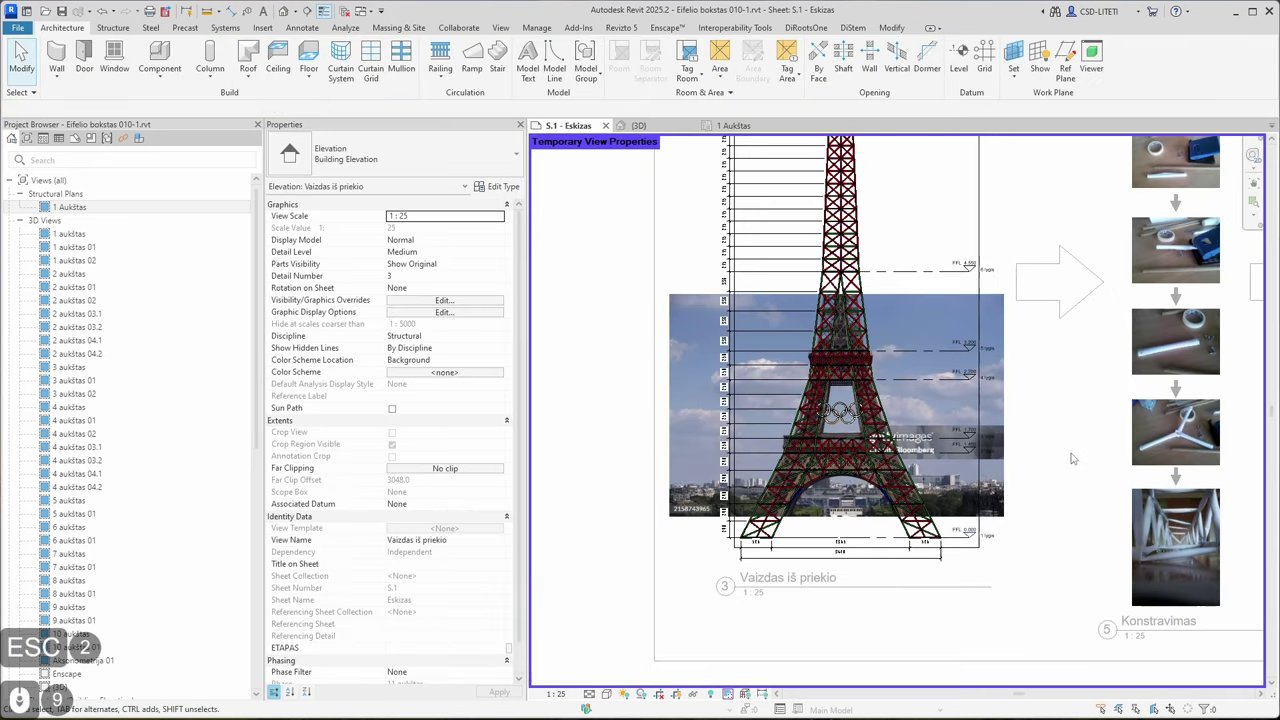
{"action": "left_click", "coordinate": [727, 693]}
{"action": "left_click", "coordinate": [772, 638]}
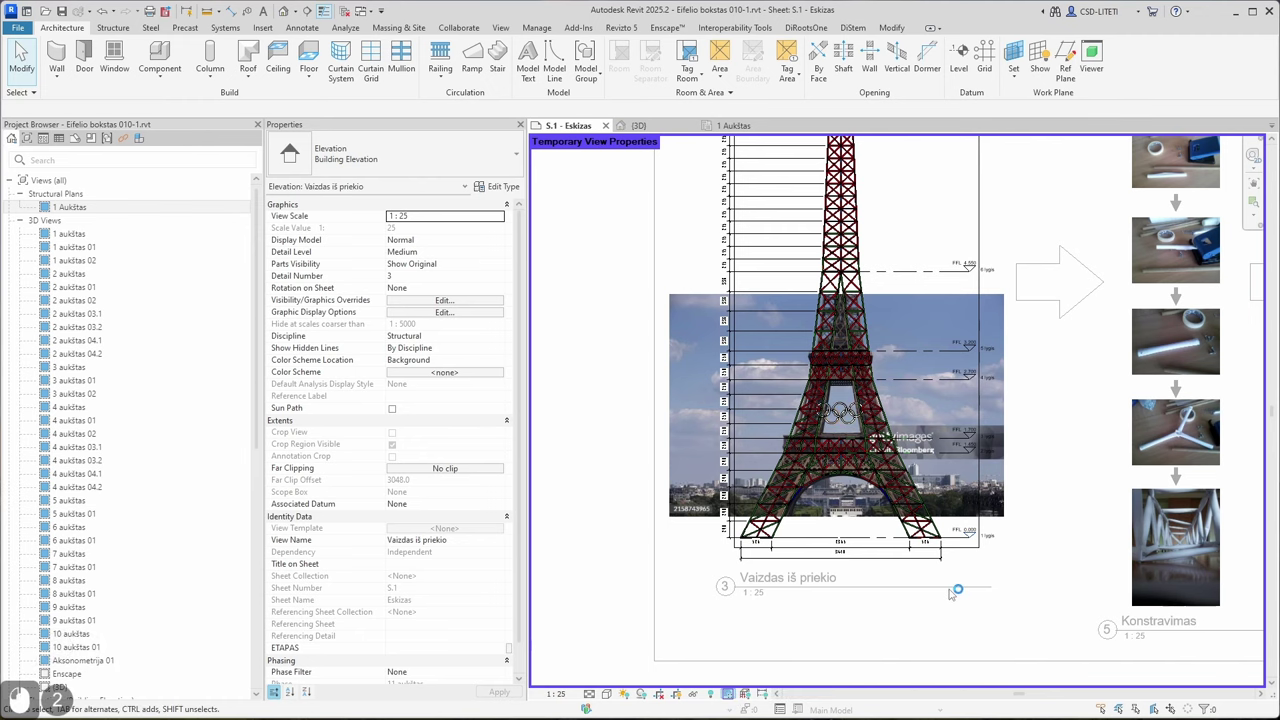
{"action": "scroll", "coordinate": [858, 428], "scroll_direction": "up", "scroll_amount": 2}
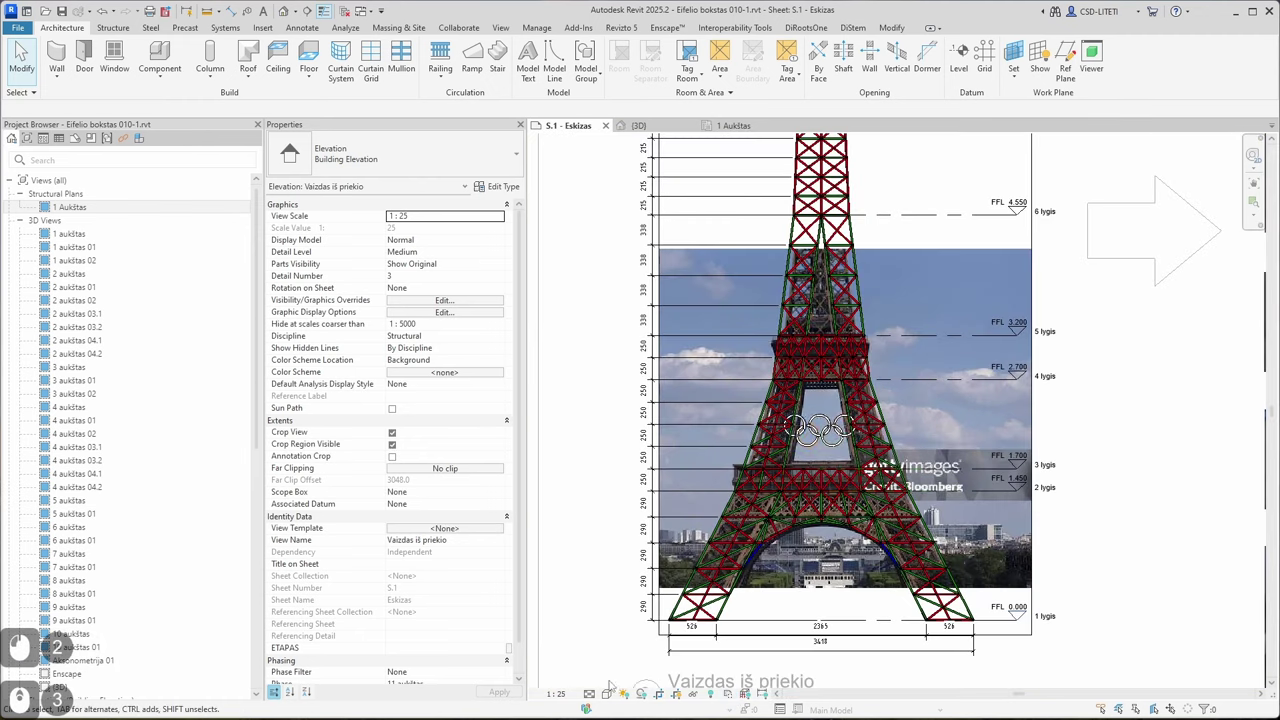
{"action": "left_click", "coordinate": [606, 693]}
{"action": "left_click", "coordinate": [646, 652]}
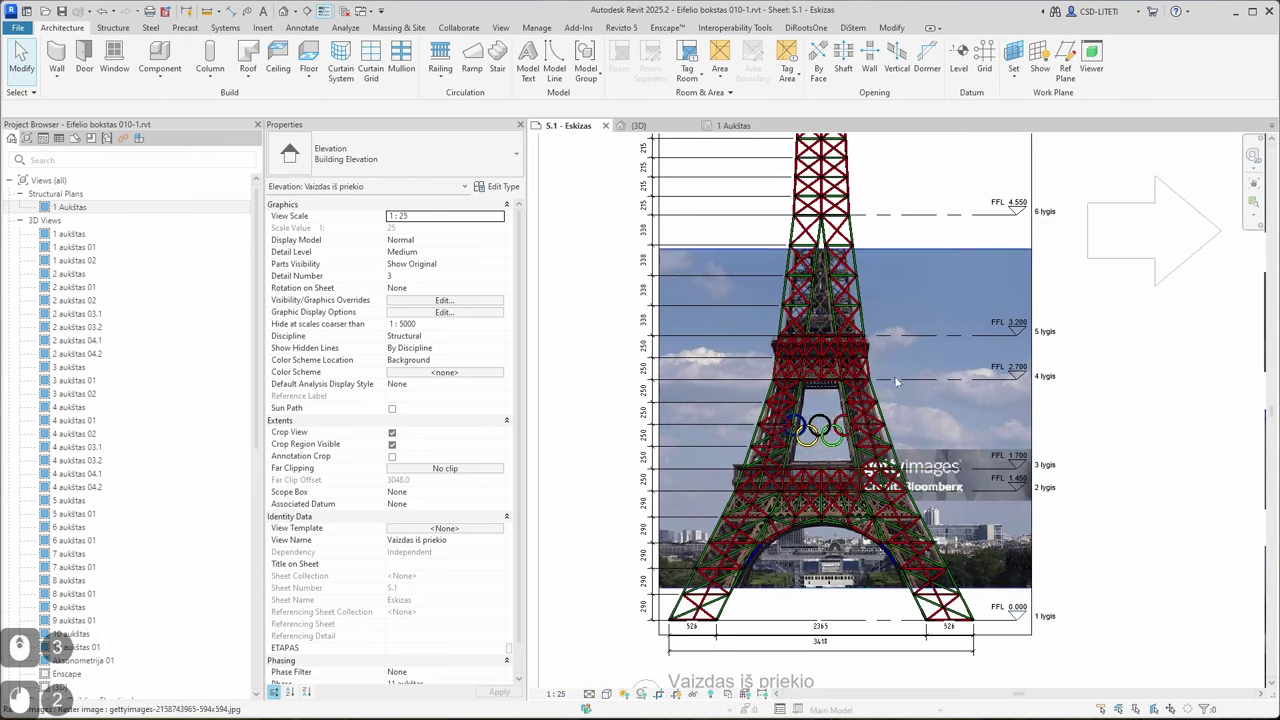
Deactivate the elevation viewport on the sheet and open the {3D} view showing the tower and the rings
{"action": "scroll", "coordinate": [1052, 497], "scroll_direction": "down", "scroll_amount": 2}
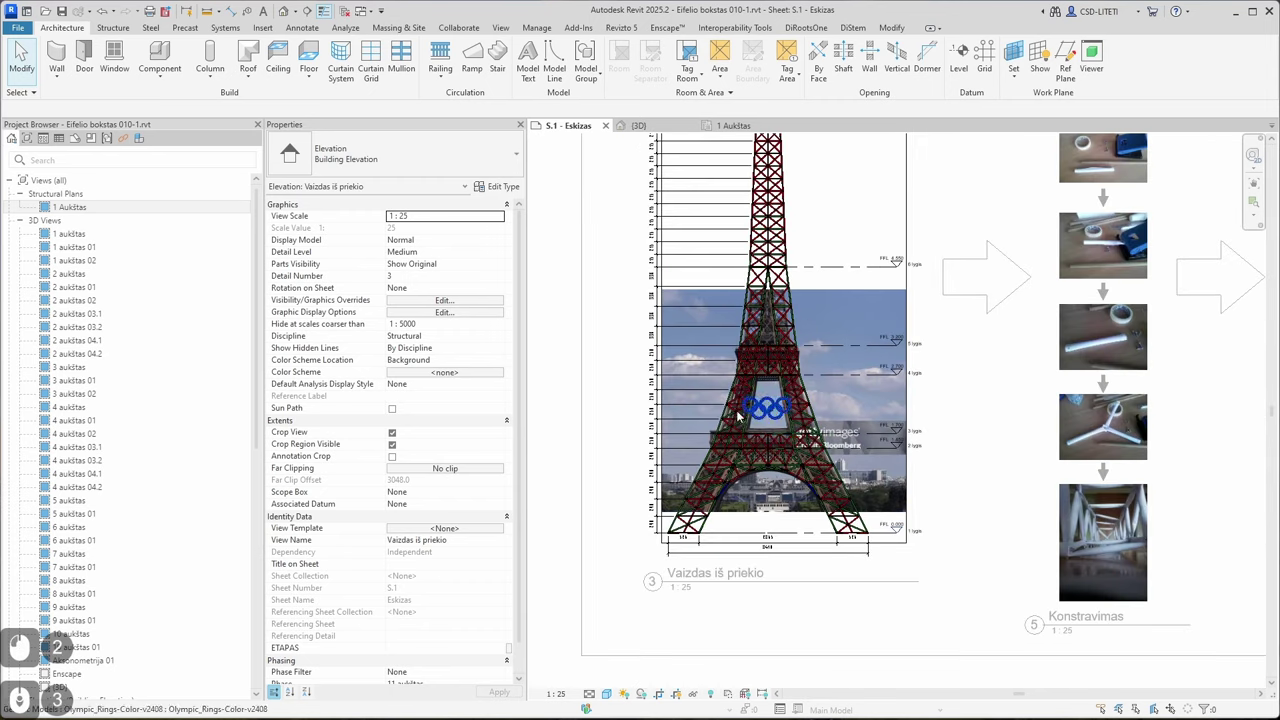
{"action": "double_click", "coordinate": [997, 527]}
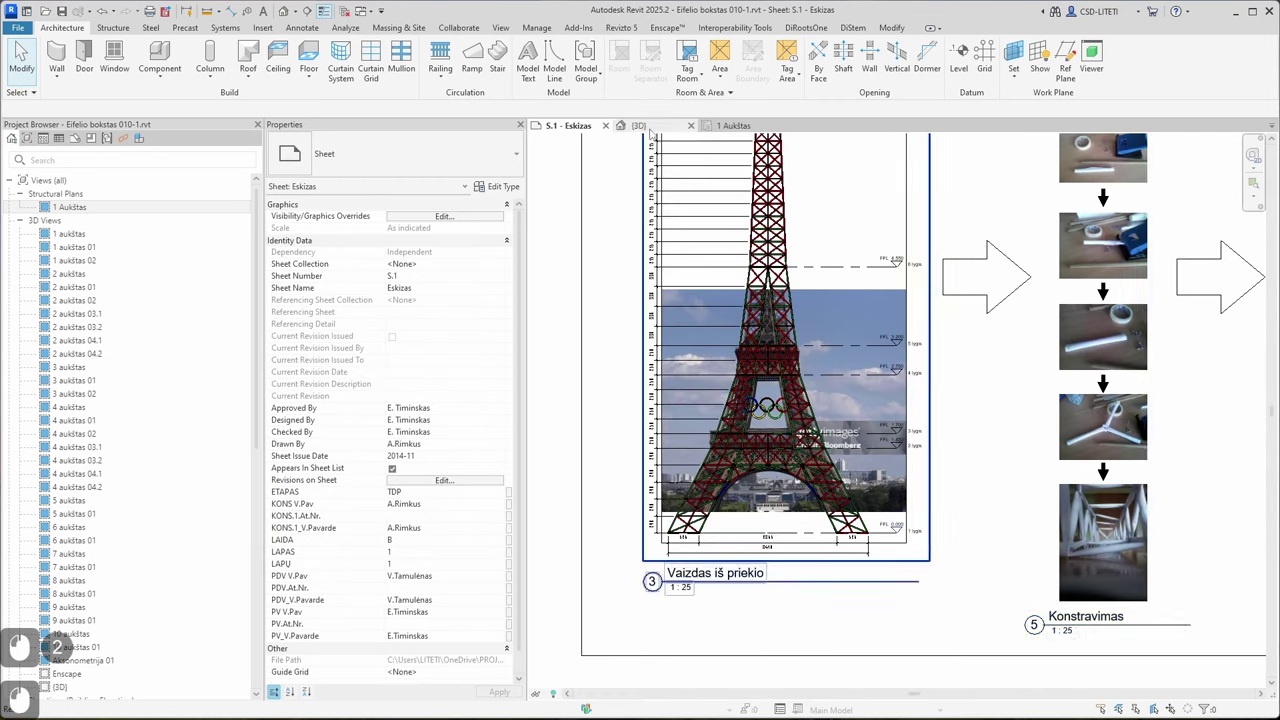
{"action": "left_click", "coordinate": [649, 129]}
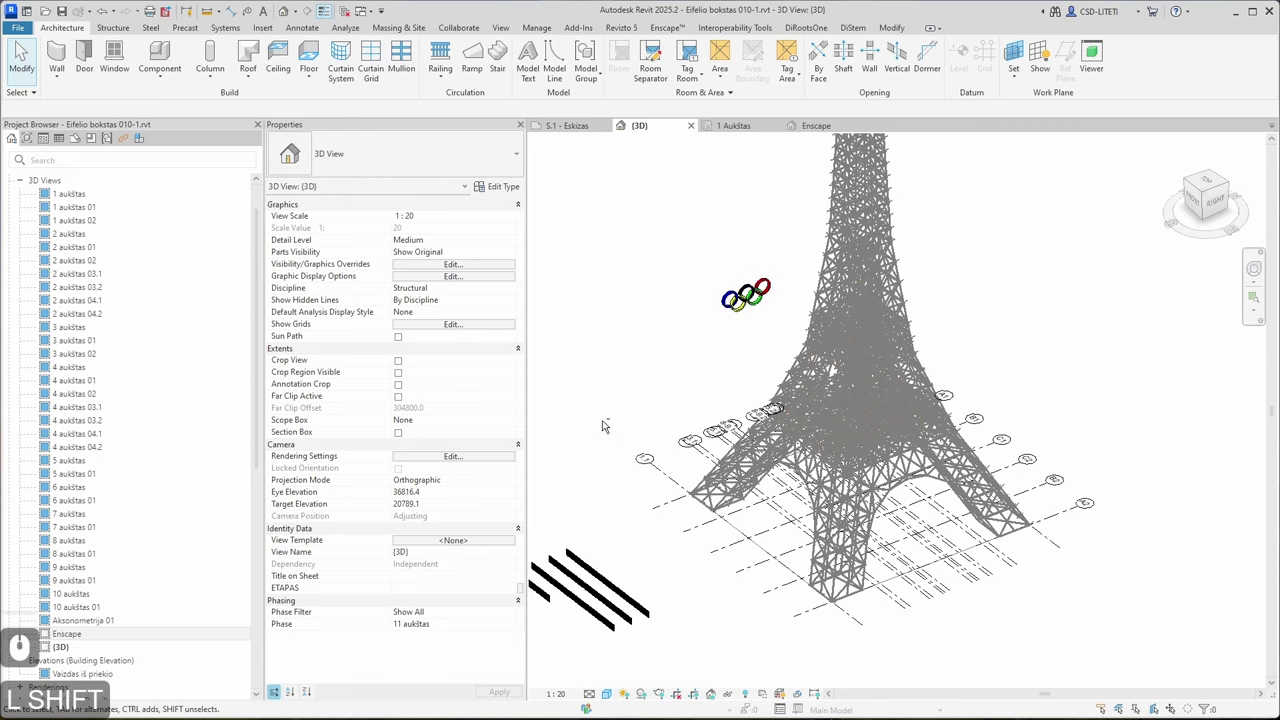
In the 3D view's front orientation, move the Olympic rings horizontally from beside the tower onto its near side edge, with Disjoin enabled
{"action": "middle_click_drag", "start_coordinate": [602, 420], "coordinate": [771, 320], "text": "shift"}
{"action": "middle_click_drag", "start_coordinate": [818, 476], "coordinate": [1254, 204], "text": "shift"}
{"action": "left_click", "coordinate": [1212, 198]}
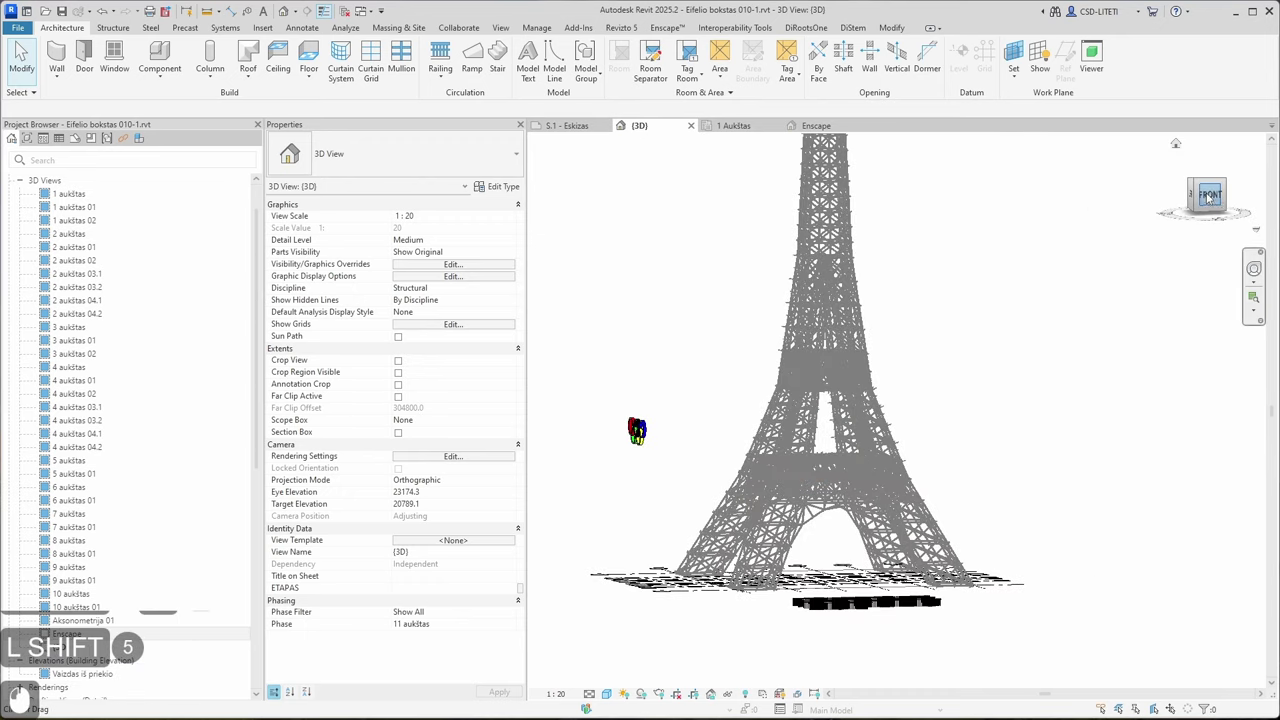
{"action": "scroll", "coordinate": [994, 610], "scroll_direction": "up", "scroll_amount": 10}
{"action": "middle_click_drag", "start_coordinate": [992, 600], "coordinate": [962, 168]}
{"action": "middle_click_drag", "start_coordinate": [820, 680], "coordinate": [811, 573]}
{"action": "scroll", "coordinate": [882, 352], "scroll_direction": "up", "scroll_amount": 2}
{"action": "left_click", "coordinate": [566, 362]}
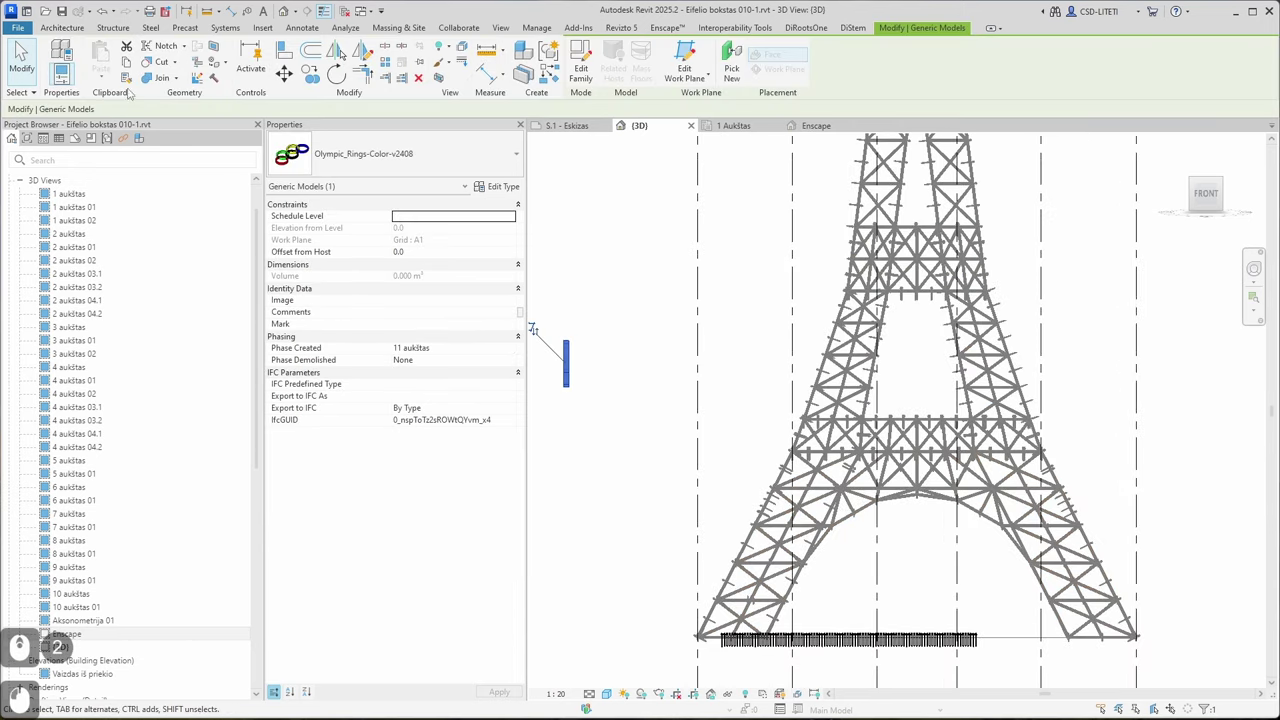
{"action": "left_click", "coordinate": [285, 75]}
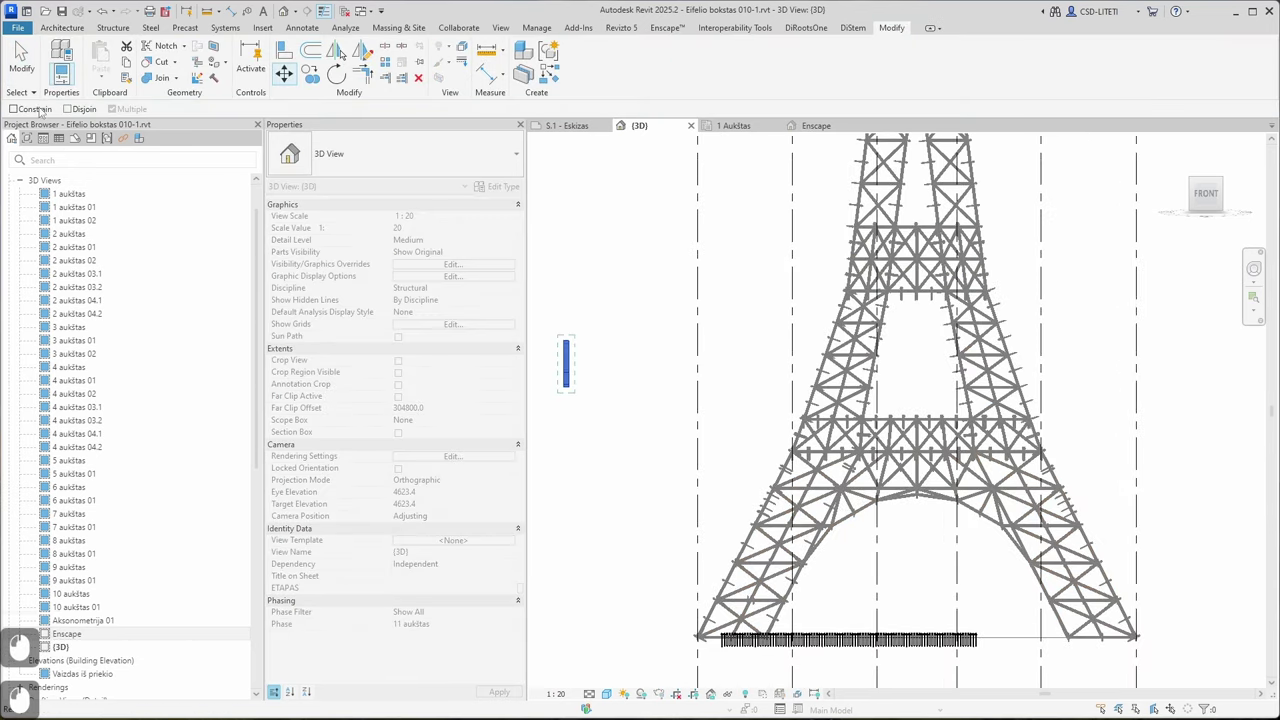
{"action": "left_click", "coordinate": [569, 368]}
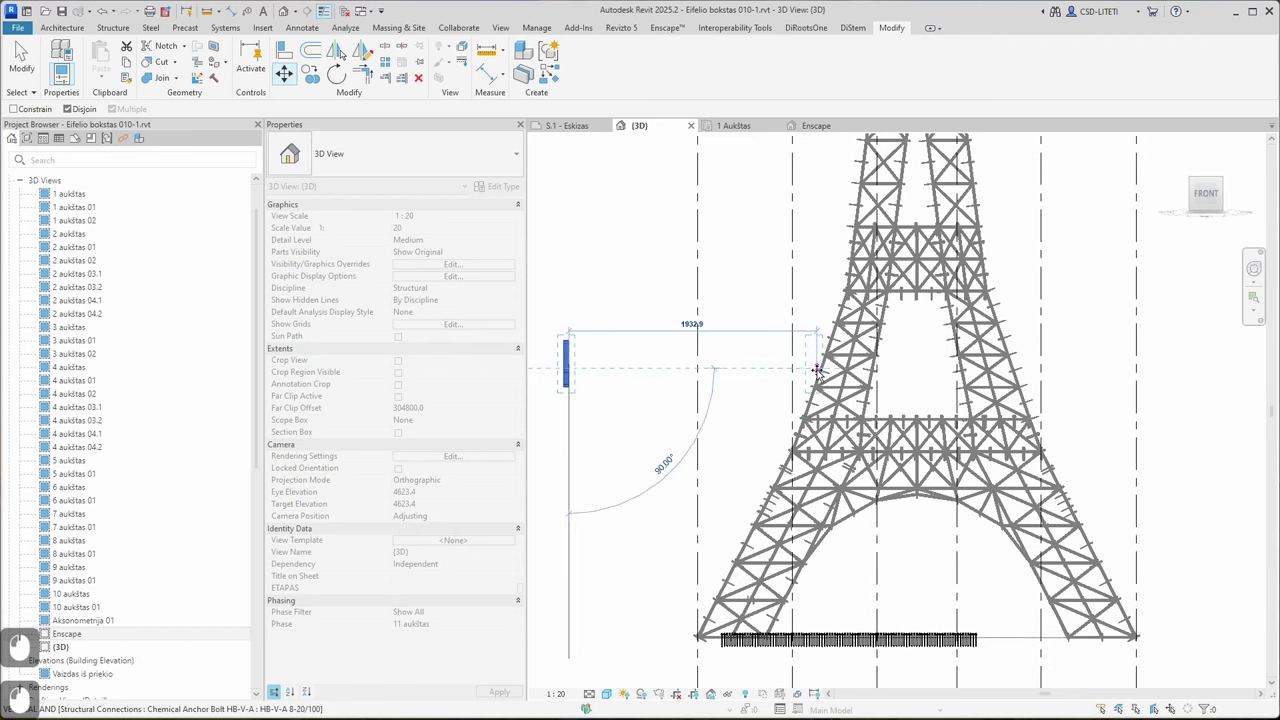
{"action": "left_click", "coordinate": [813, 371]}
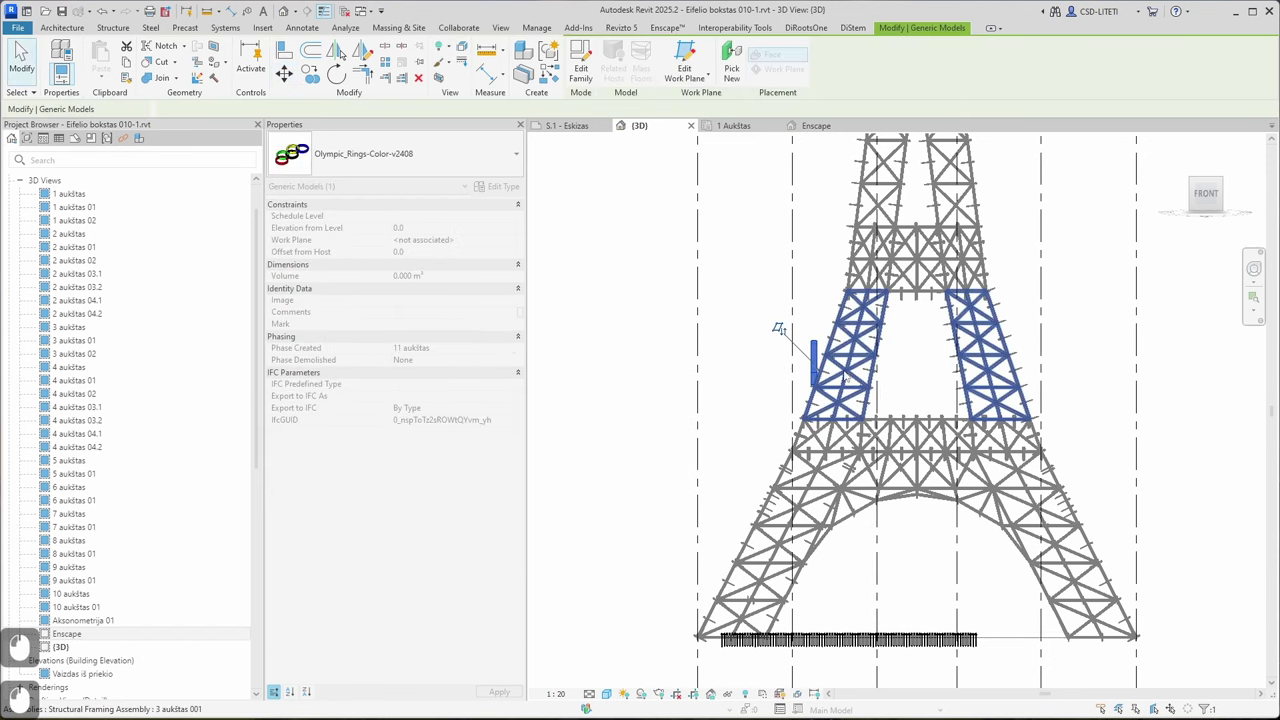
Examine from several angles which face of the tower the moved rings sit on
{"action": "middle_click_drag", "start_coordinate": [777, 323], "coordinate": [1208, 487], "text": "shift"}
{"action": "left_click", "coordinate": [1031, 306]}
{"action": "scroll", "coordinate": [944, 318], "scroll_direction": "up", "scroll_amount": 4}
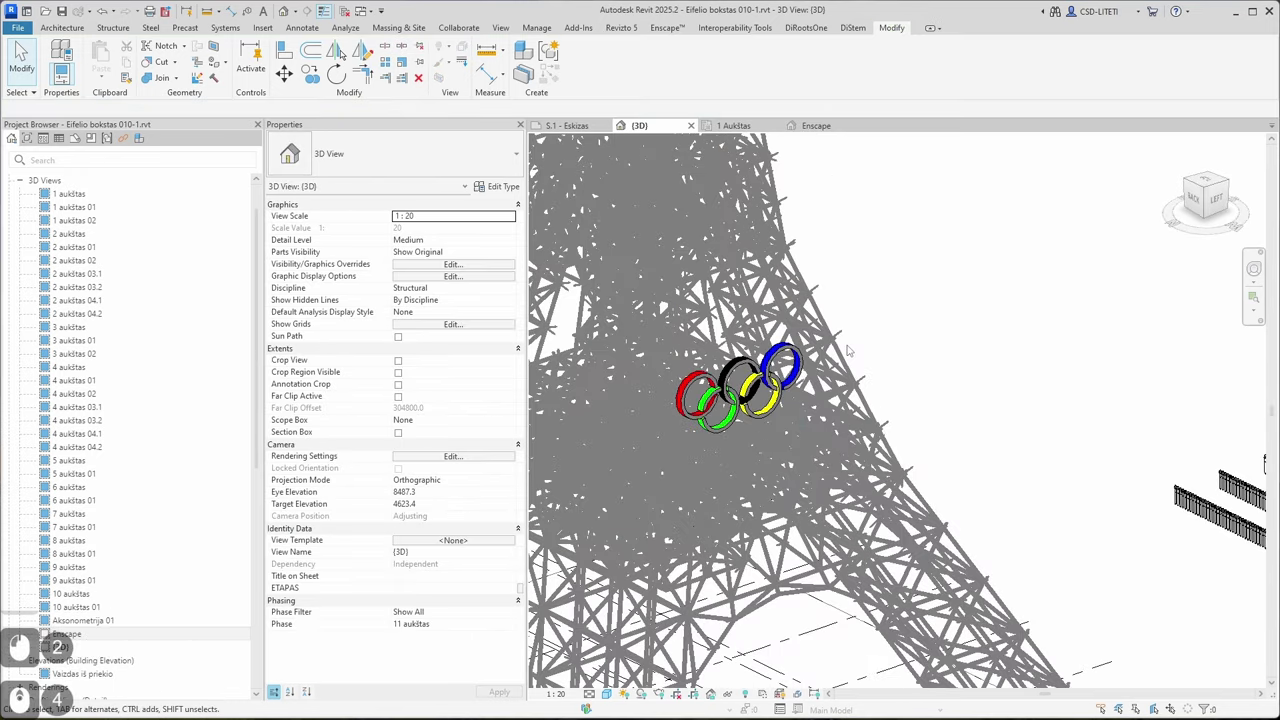
{"action": "scroll", "coordinate": [765, 430], "scroll_direction": "up", "scroll_amount": 4}
{"action": "scroll", "coordinate": [763, 340], "scroll_direction": "down", "scroll_amount": 8}
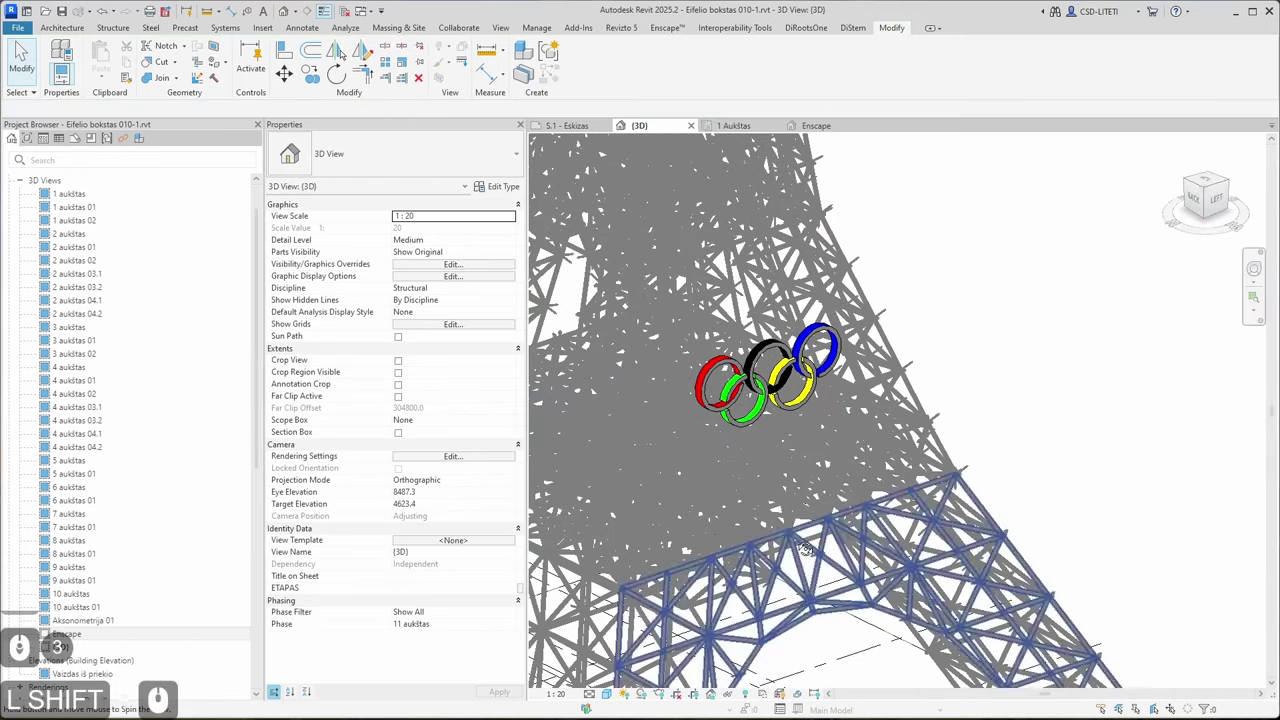
{"action": "middle_click_drag", "start_coordinate": [1090, 500], "coordinate": [850, 450], "text": "shift"}
{"action": "middle_click_drag", "start_coordinate": [908, 403], "coordinate": [935, 460], "text": "shift"}
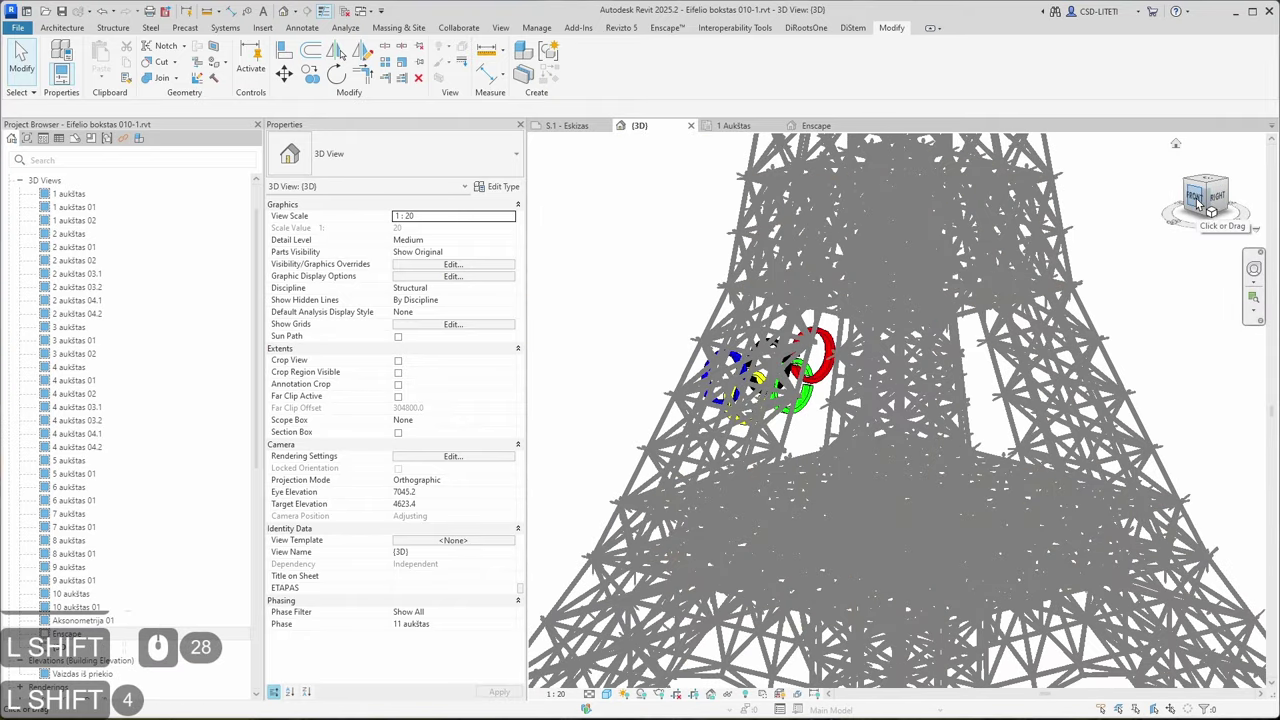
Move the Olympic rings horizontally across the tower to the outer edge of its opposite side, working from the front orientation
{"action": "left_click", "coordinate": [1198, 205]}
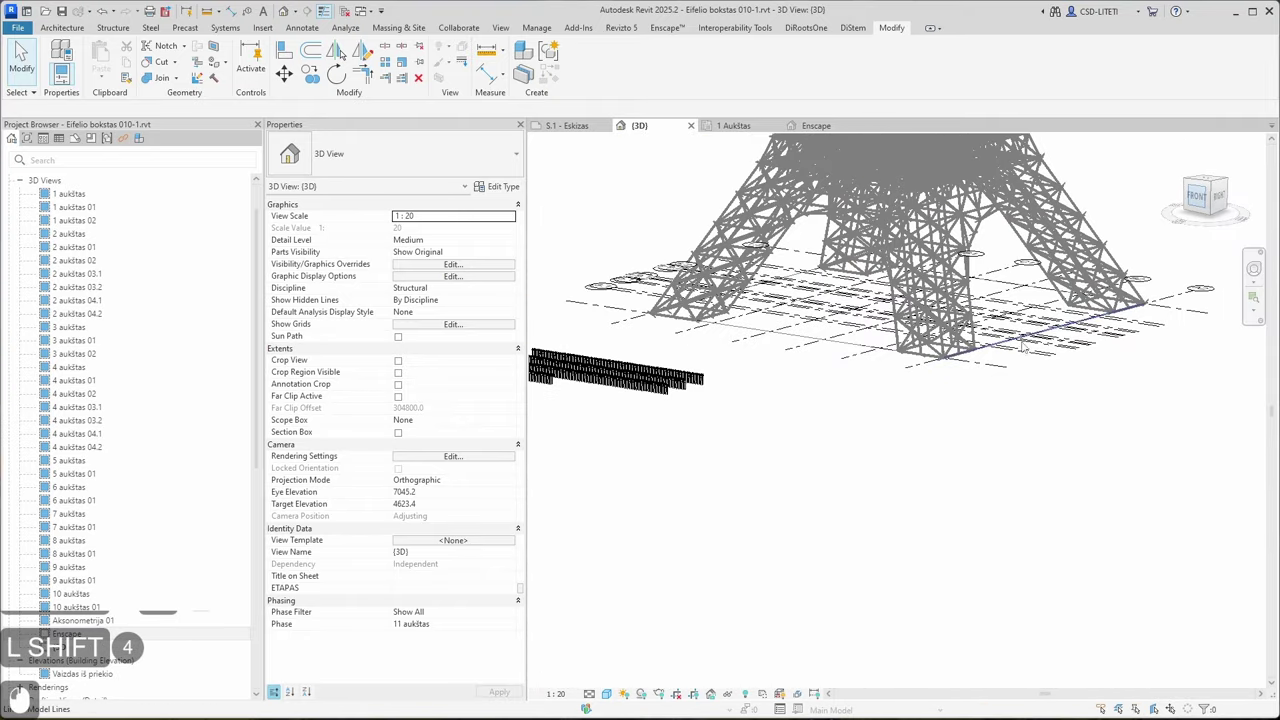
{"action": "scroll", "coordinate": [998, 418], "scroll_direction": "down", "scroll_amount": 3}
{"action": "scroll", "coordinate": [970, 277], "scroll_direction": "up", "scroll_amount": 6}
{"action": "scroll", "coordinate": [797, 566], "scroll_direction": "up", "scroll_amount": 4}
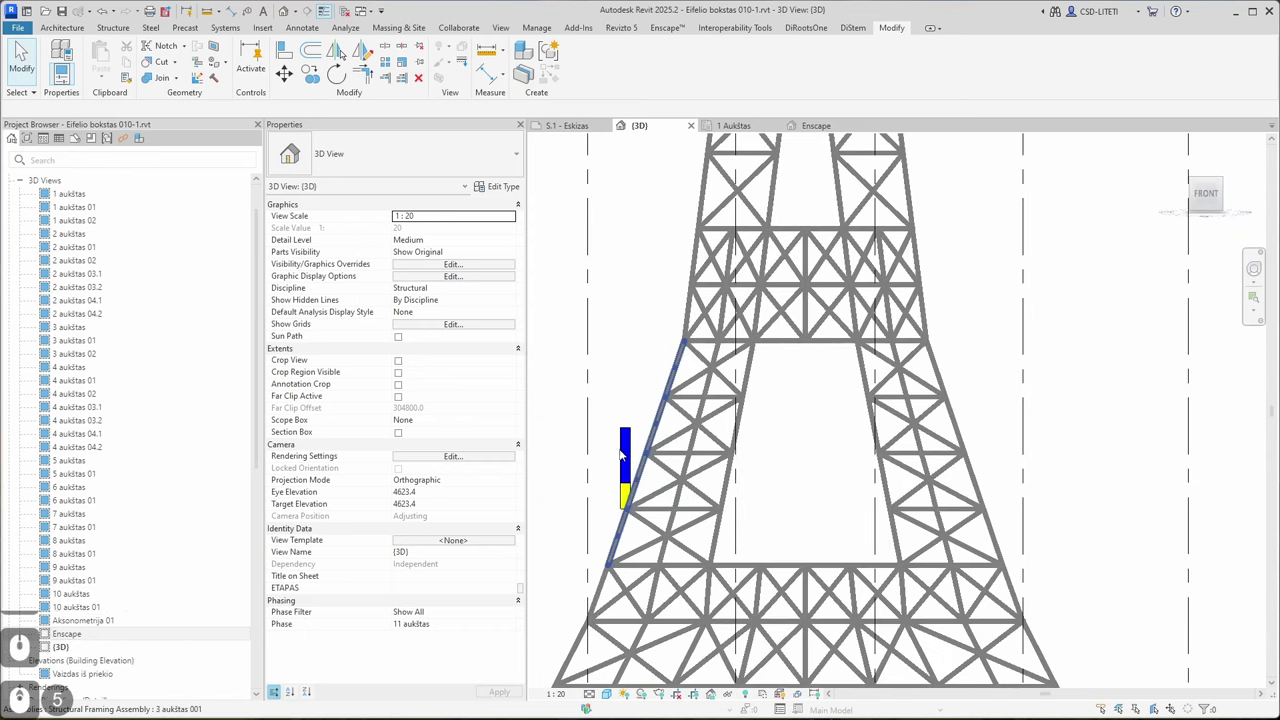
{"action": "left_click", "coordinate": [591, 434]}
{"action": "left_click", "coordinate": [284, 75]}
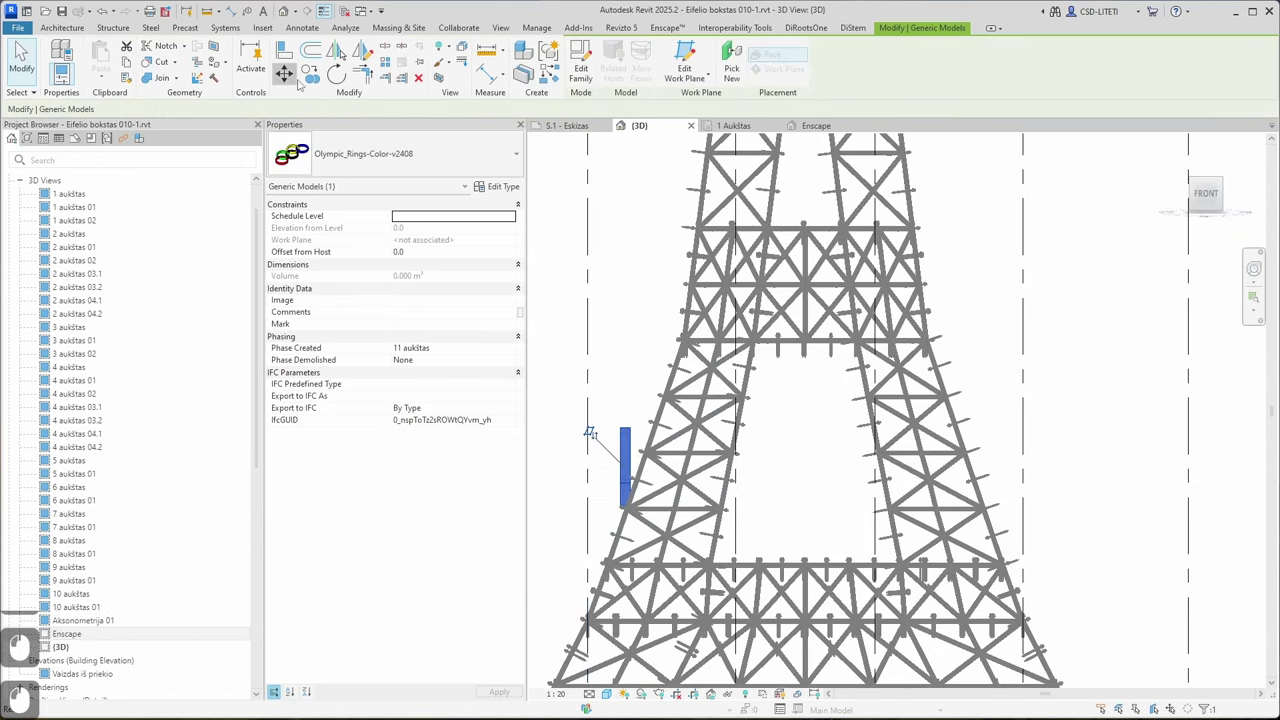
{"action": "left_click", "coordinate": [626, 481]}
{"action": "left_click_drag", "start_coordinate": [970, 488], "coordinate": [984, 488]}
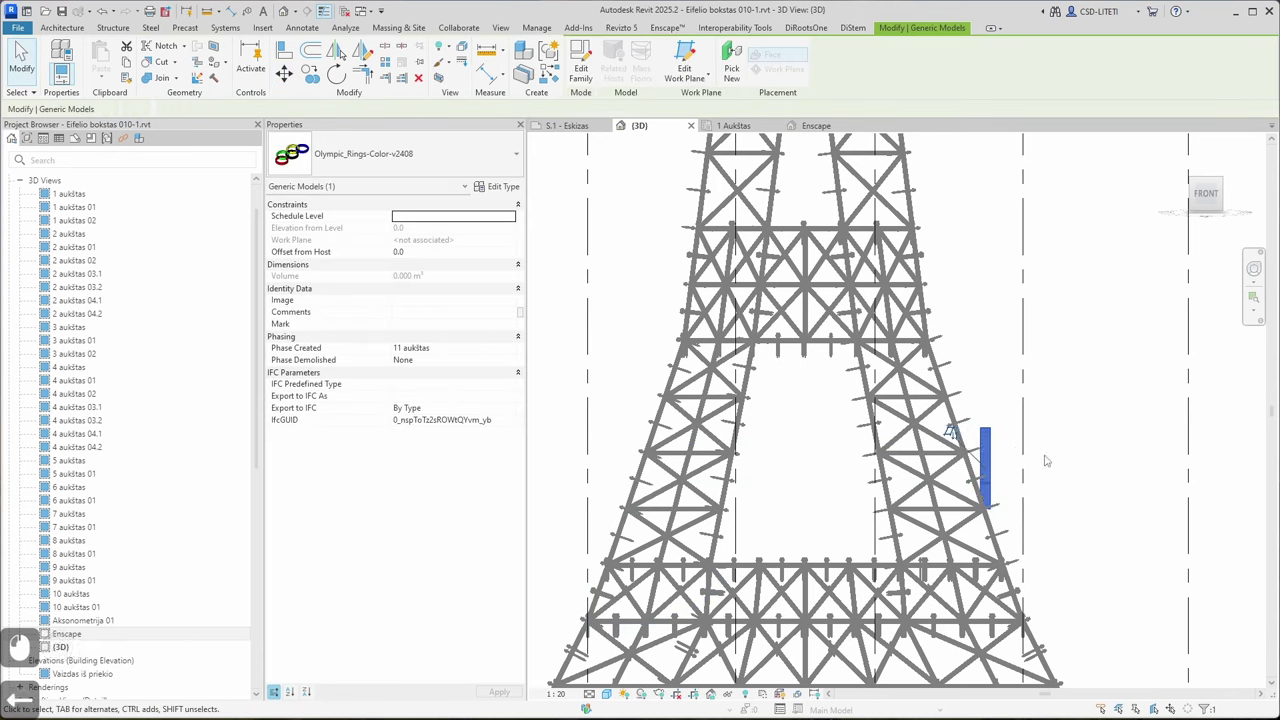
Inspect the rings' placement on their new face, both close up and with the whole tower in sight
{"action": "mouse_move", "coordinate": [1083, 480]}
{"action": "middle_mouse_down", "text": "shift"}
{"action": "mouse_move", "coordinate": [1117, 511]}
{"action": "mouse_move", "coordinate": [1063, 514]}
{"action": "mouse_move", "coordinate": [1071, 483]}
{"action": "middle_mouse_up", "text": "shift"}
{"action": "left_click", "coordinate": [1071, 483]}
{"action": "scroll", "coordinate": [1071, 483], "scroll_direction": "up", "scroll_amount": 5}
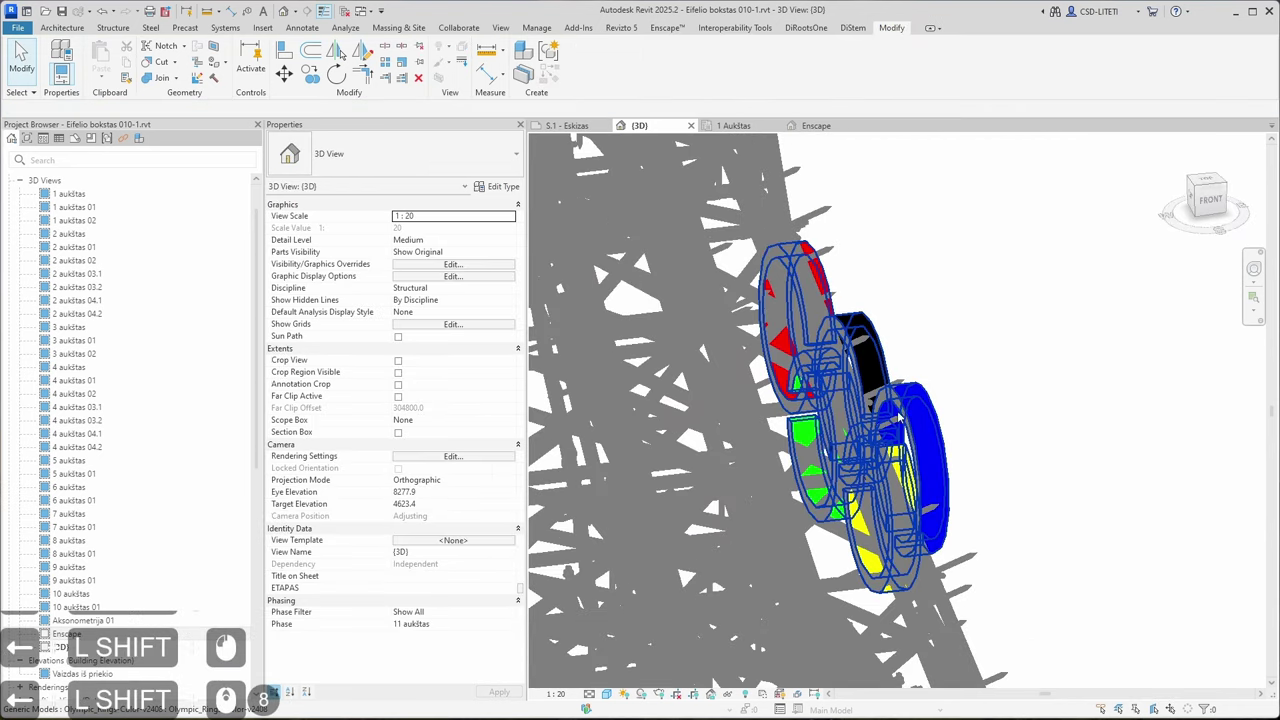
{"action": "scroll", "coordinate": [891, 408], "scroll_direction": "down", "scroll_amount": 8}
{"action": "middle_click_drag", "start_coordinate": [1008, 401], "coordinate": [828, 405], "text": "shift"}
{"action": "scroll", "coordinate": [828, 404], "scroll_direction": "down", "scroll_amount": 10}
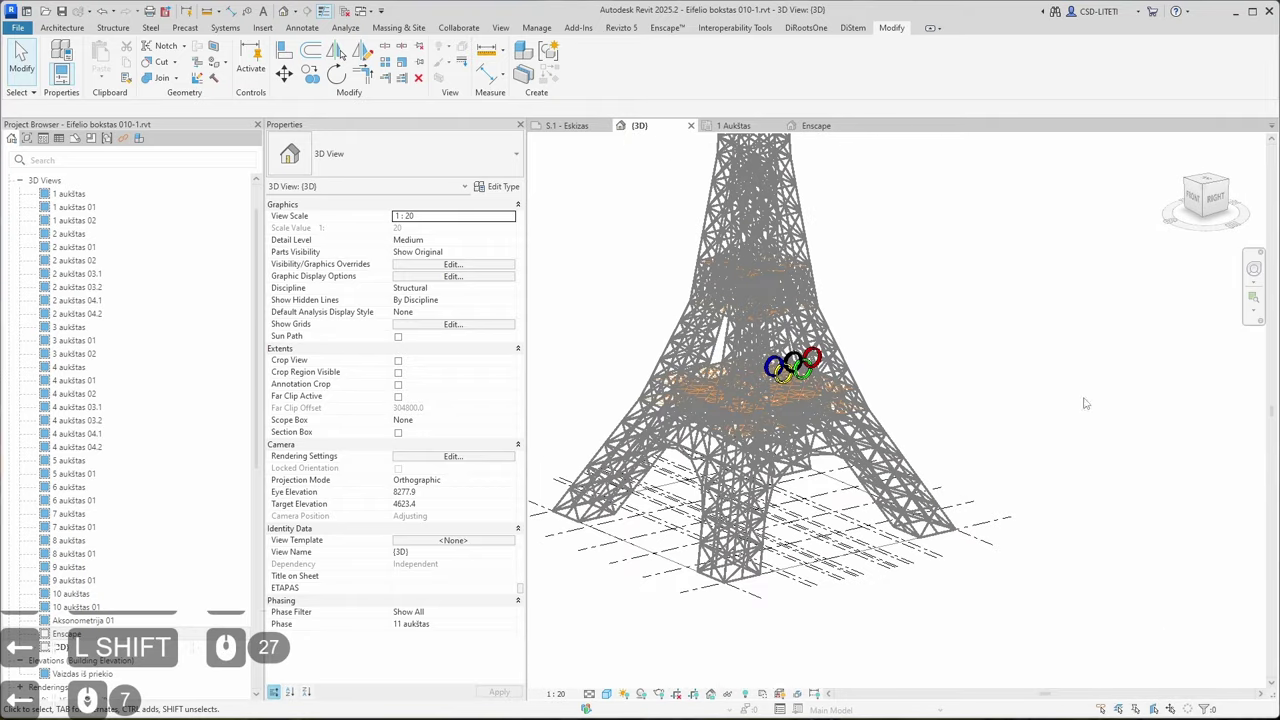
{"action": "middle_click_drag", "start_coordinate": [990, 498], "coordinate": [1008, 634]}
{"action": "scroll", "coordinate": [1000, 460], "scroll_direction": "down", "scroll_amount": 2}
{"action": "left_click", "coordinate": [1029, 479]}
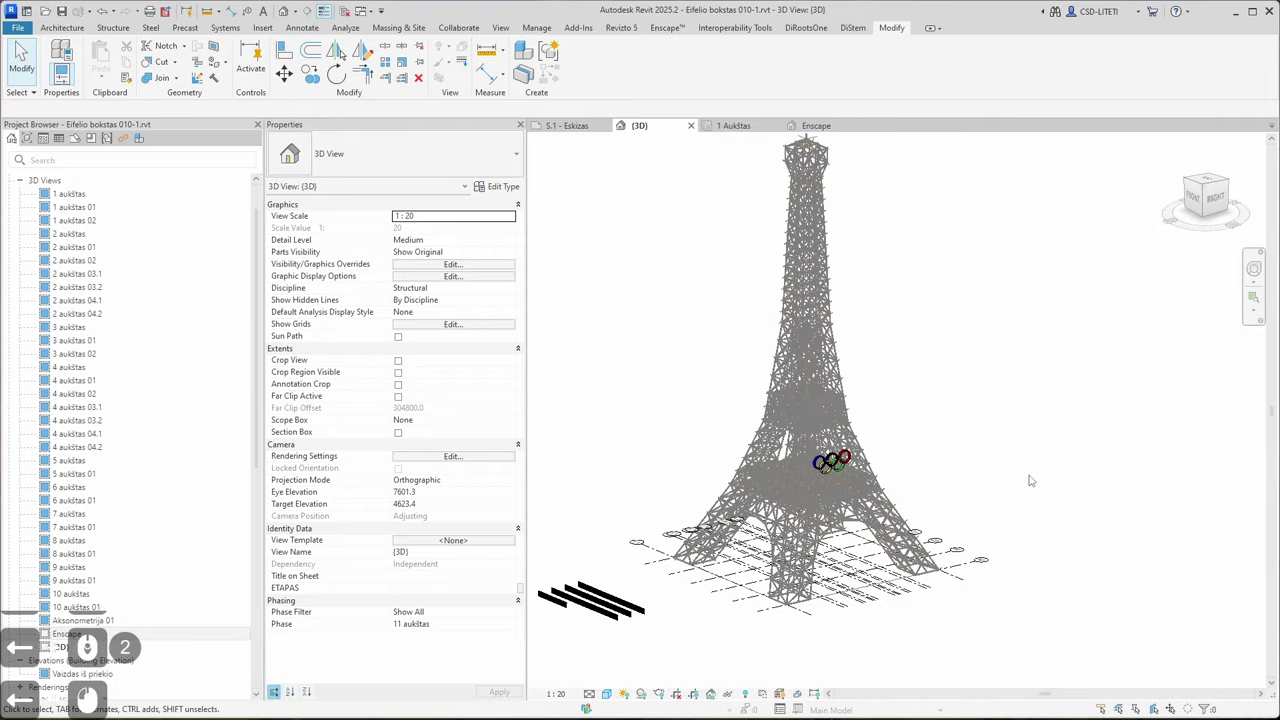
Orient the {3D} view to the right side at Coarse detail and temporarily hide the Grids category around the tower and rings
{"action": "middle_click_drag", "start_coordinate": [989, 468], "coordinate": [987, 471]}
{"action": "left_click", "coordinate": [882, 472]}
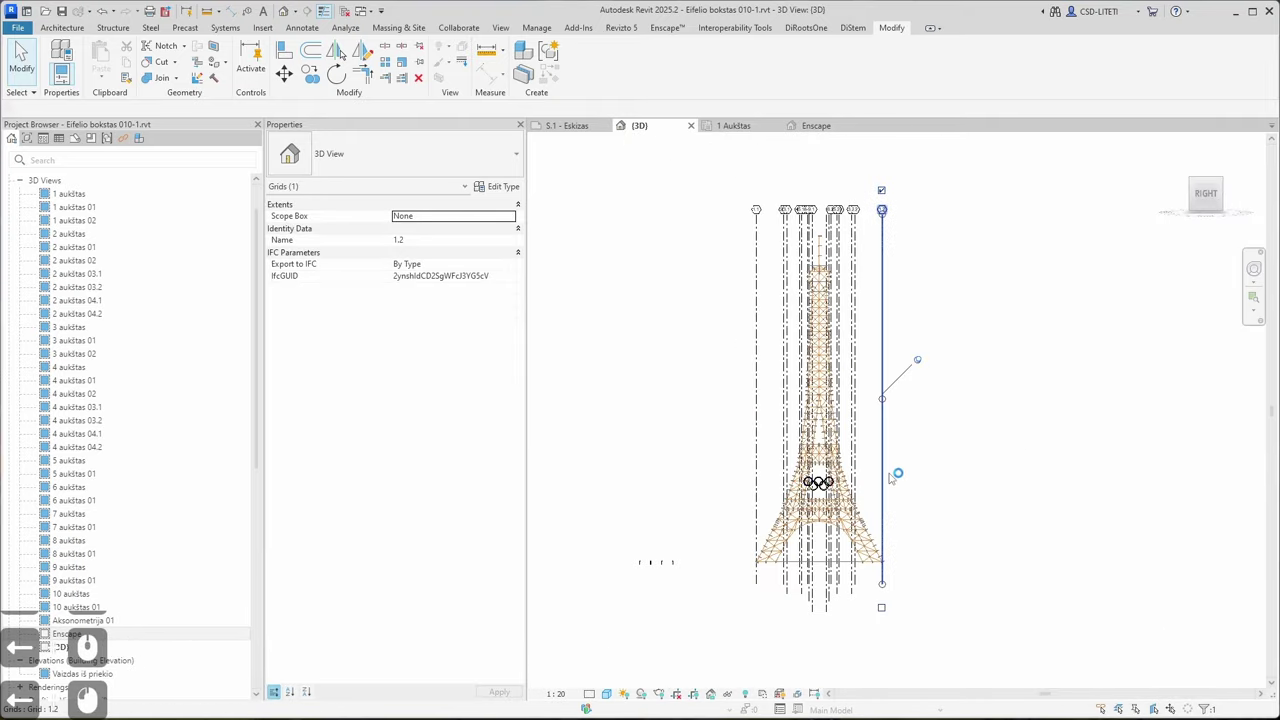
{"action": "key", "text": "h"}
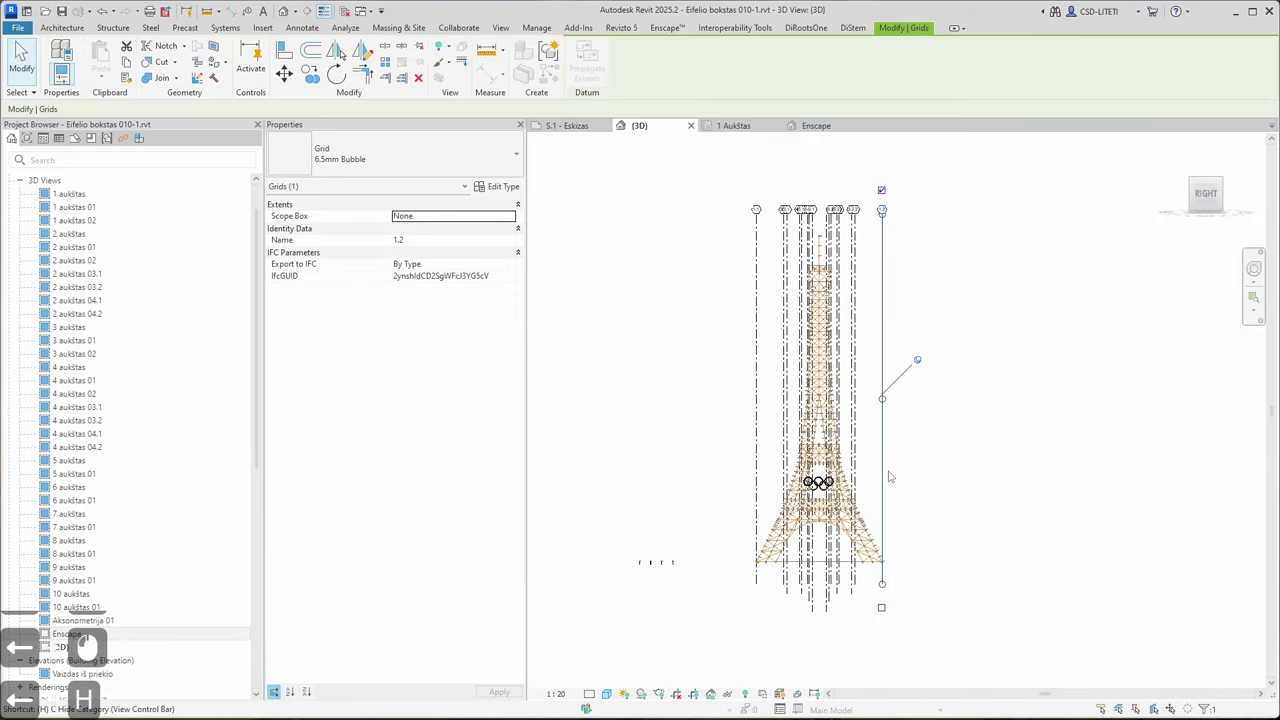
{"action": "key", "text": "c"}
{"action": "scroll", "coordinate": [935, 460], "scroll_direction": "up", "scroll_amount": 5}
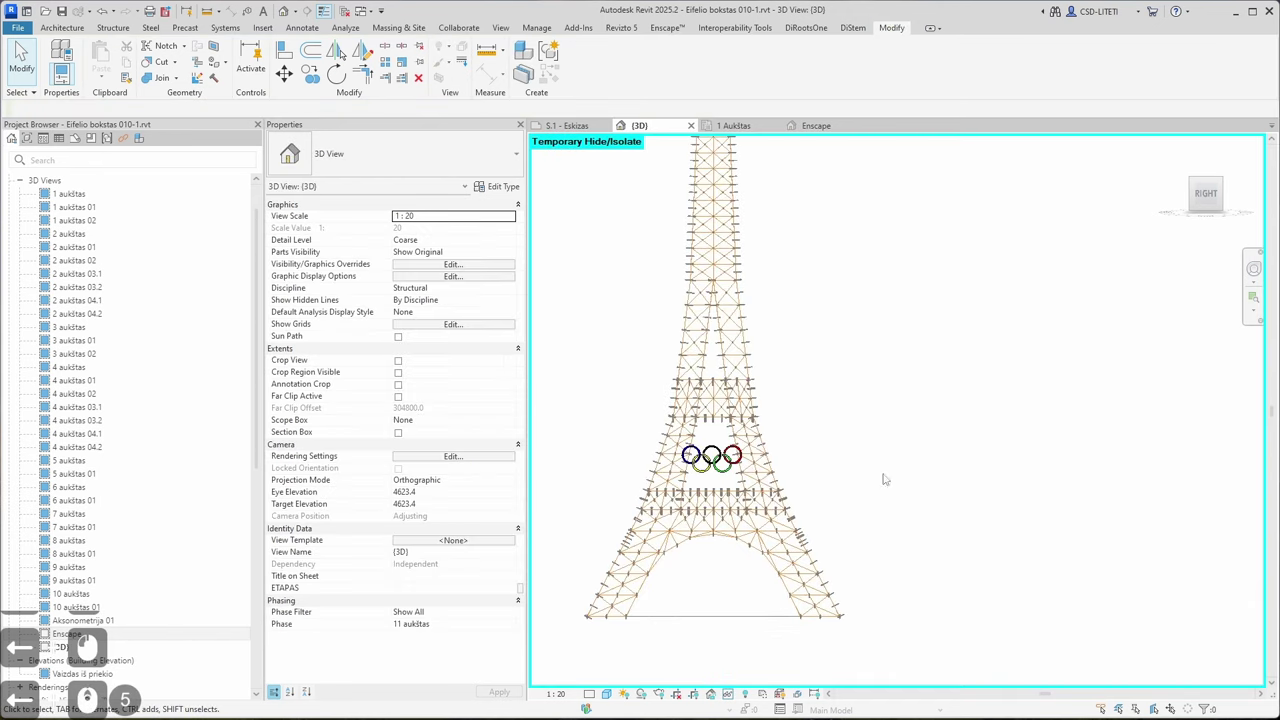
{"action": "scroll", "coordinate": [800, 650], "scroll_direction": "down", "scroll_amount": 4}
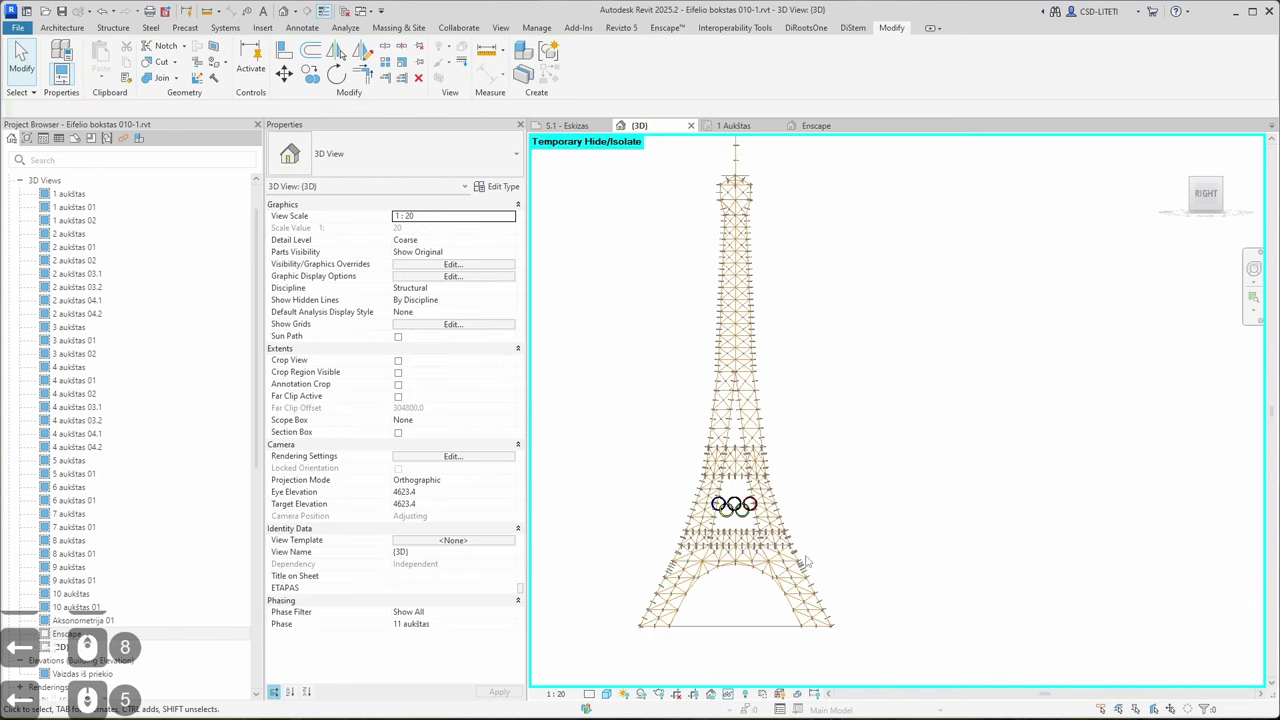
{"action": "middle_click_drag", "start_coordinate": [767, 592], "coordinate": [854, 580], "text": "shift"}
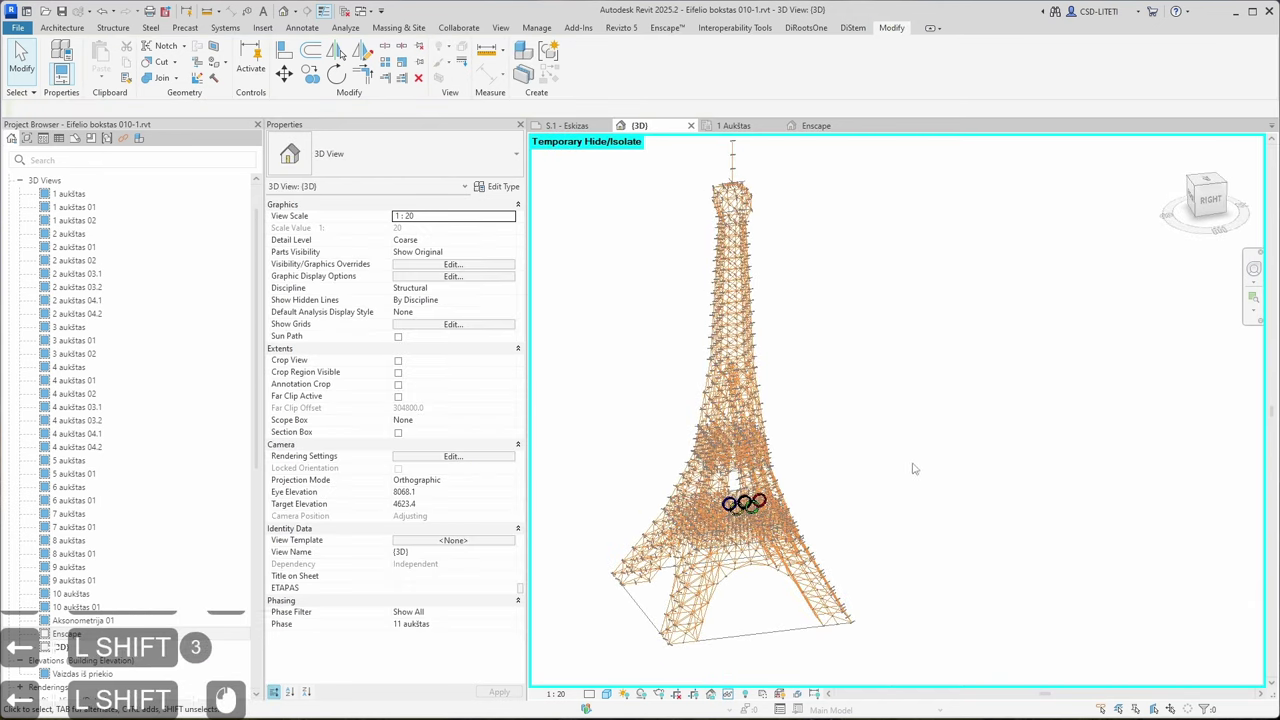
Open the Enscape 3D view and examine the tower for the rings
{"action": "left_click", "coordinate": [816, 125]}
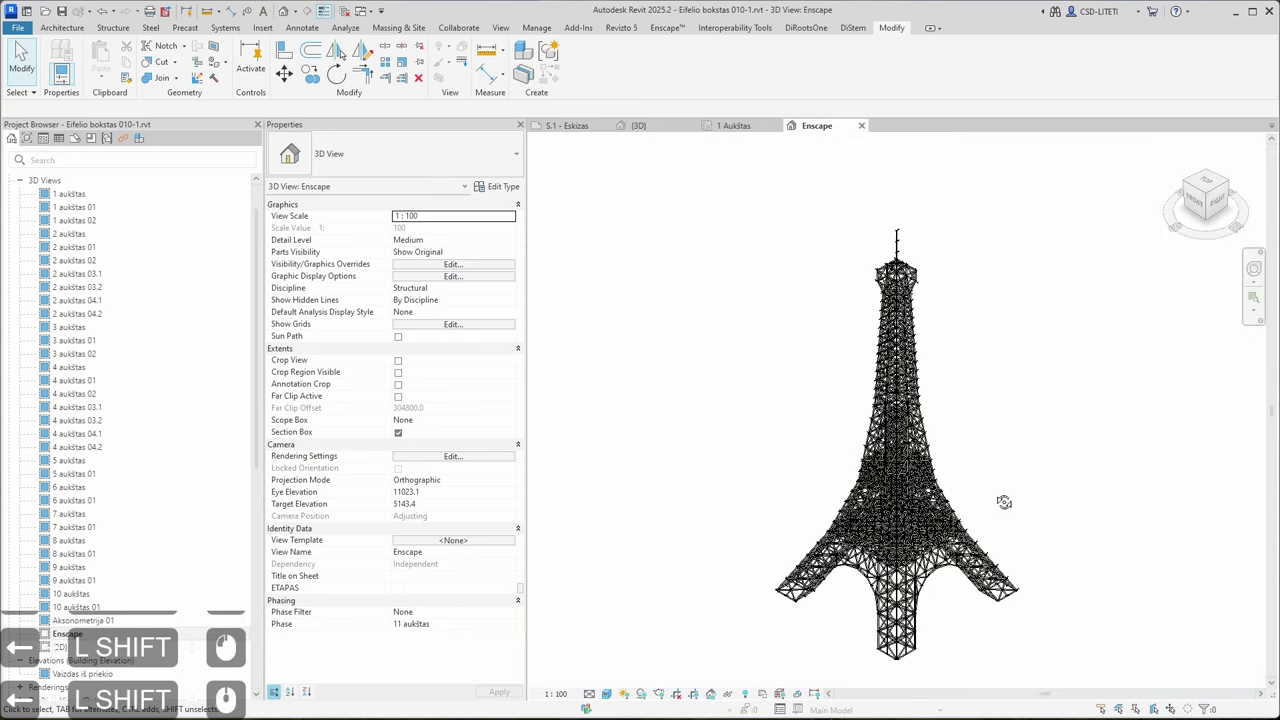
{"action": "middle_click_drag", "start_coordinate": [1000, 500], "coordinate": [926, 428], "text": "shift"}
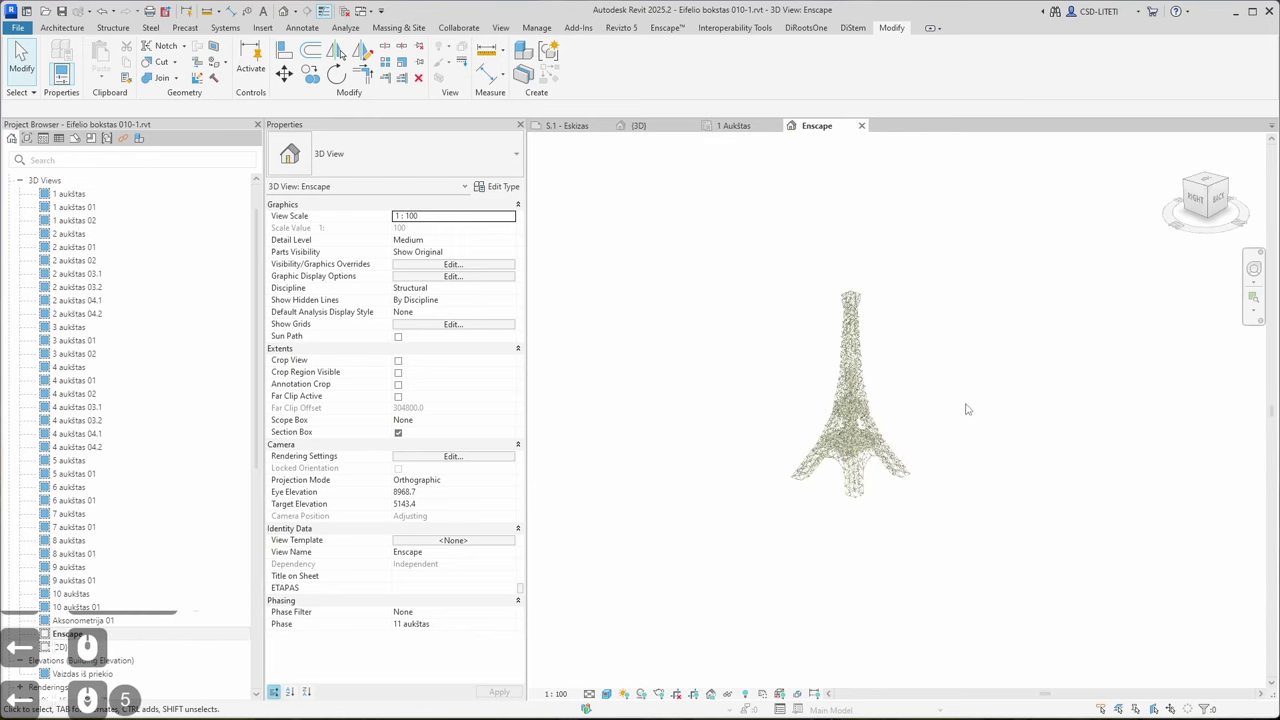
{"action": "scroll", "coordinate": [855, 447], "scroll_direction": "up", "scroll_amount": 6}
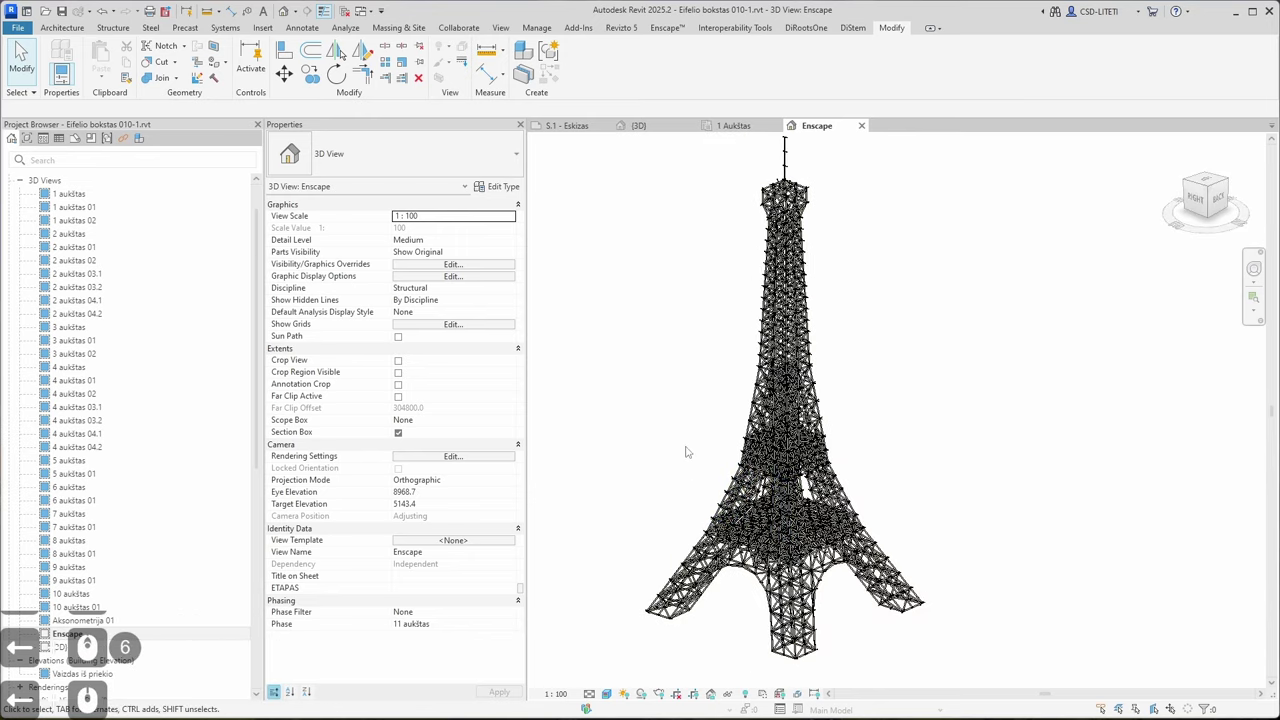
{"action": "scroll", "coordinate": [900, 445], "scroll_direction": "up", "scroll_amount": 4}
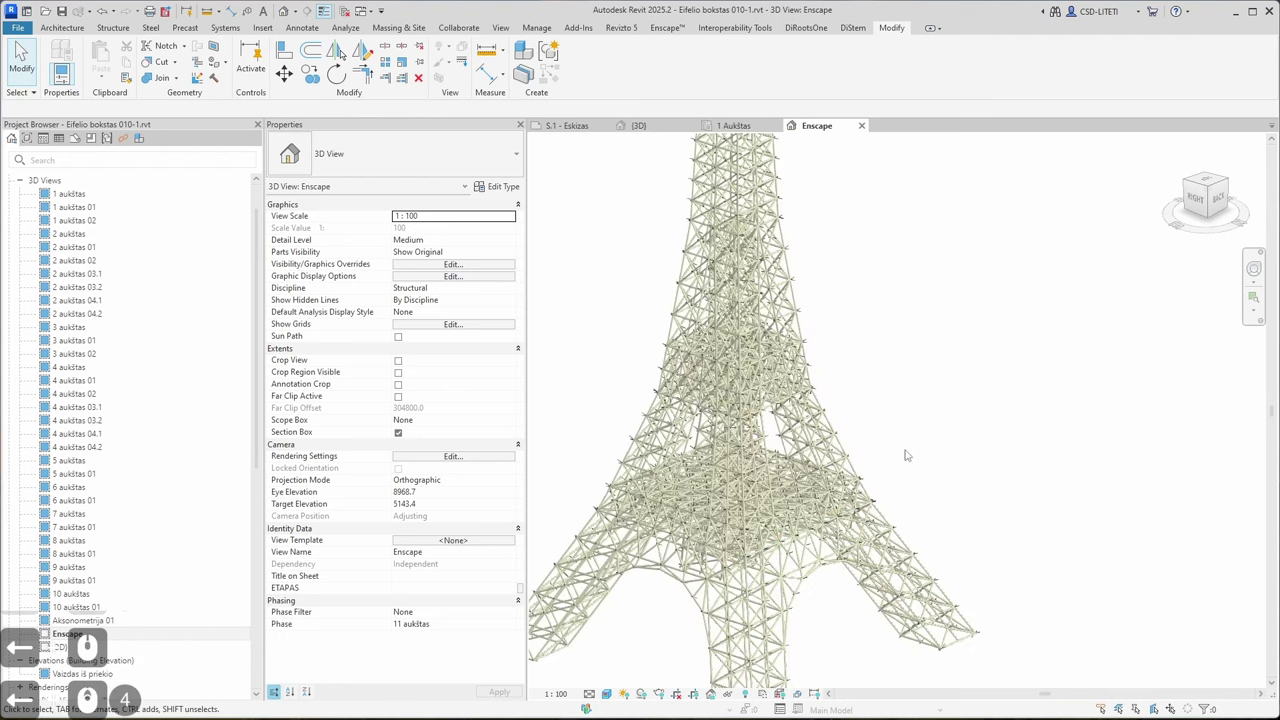
Check the Generic Models category in the Enscape view's Visibility/Graphic Overrides
{"action": "key", "text": "v"}
{"action": "key", "text": "v"}
{"action": "key", "text": "g"}
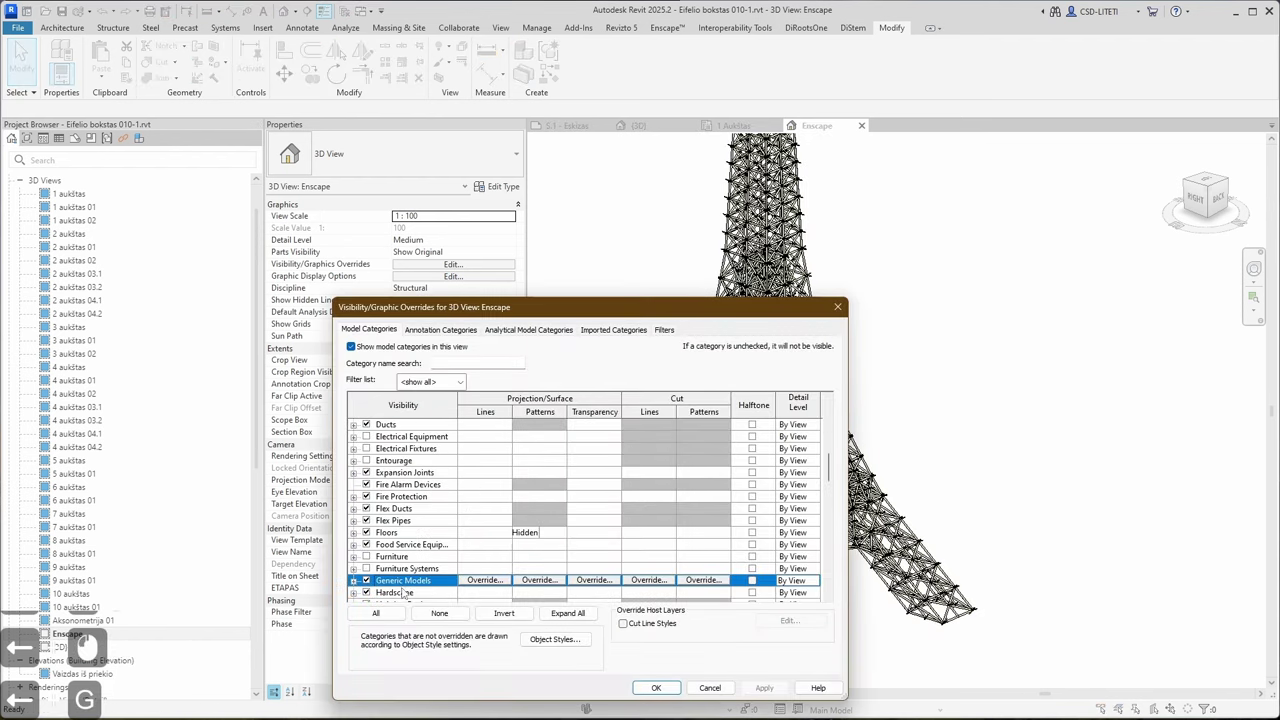
{"action": "left_click", "coordinate": [664, 690]}
Set the Enscape view's discipline to Coordination and turn on its imported categories, including Imports in Families
{"action": "middle_click_drag", "start_coordinate": [655, 480], "coordinate": [645, 347], "text": "shift"}
{"action": "key", "text": "v"}
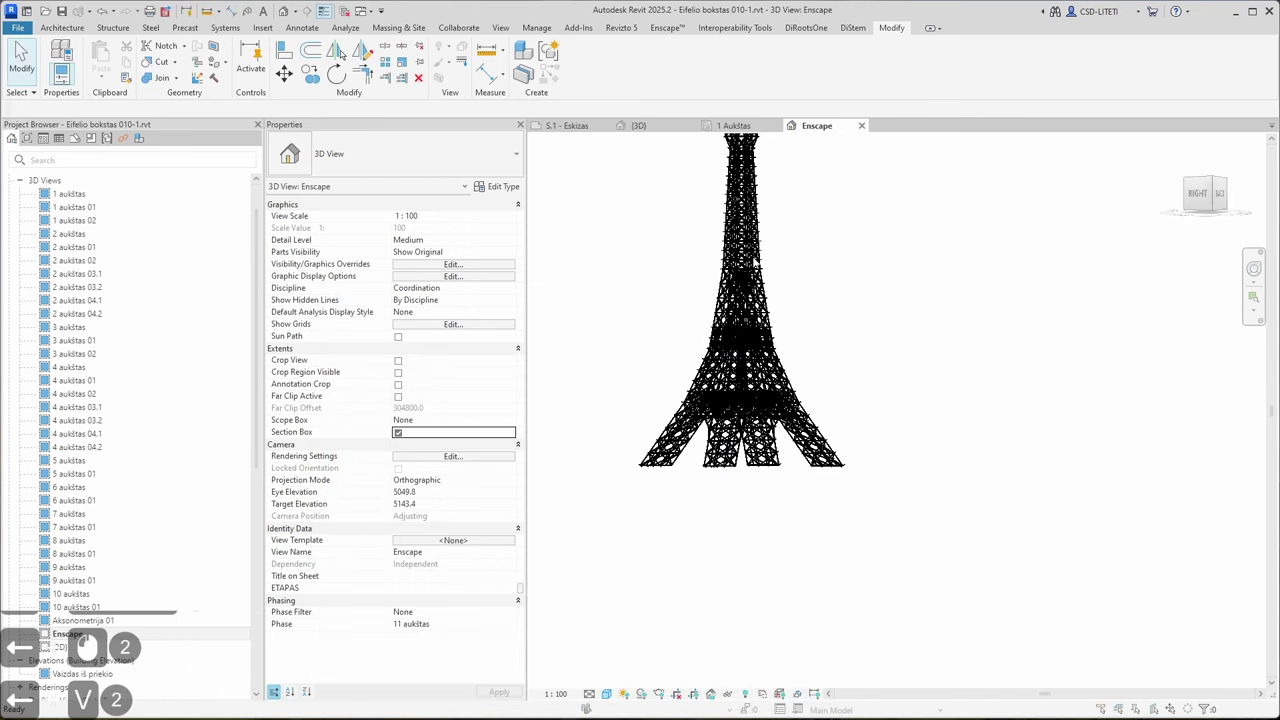
{"action": "key", "text": "v"}
{"action": "key", "text": "v"}
{"action": "left_click", "coordinate": [664, 330]}
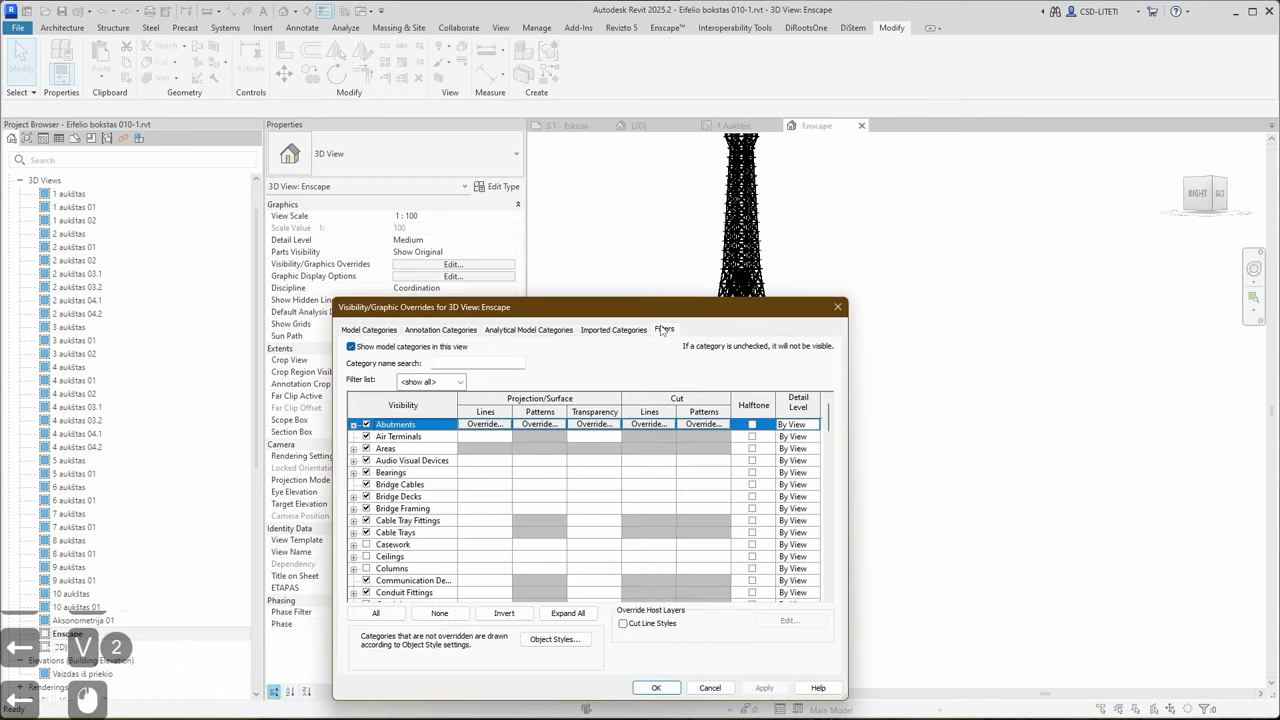
{"action": "left_click", "coordinate": [614, 330]}
{"action": "left_click", "coordinate": [531, 330]}
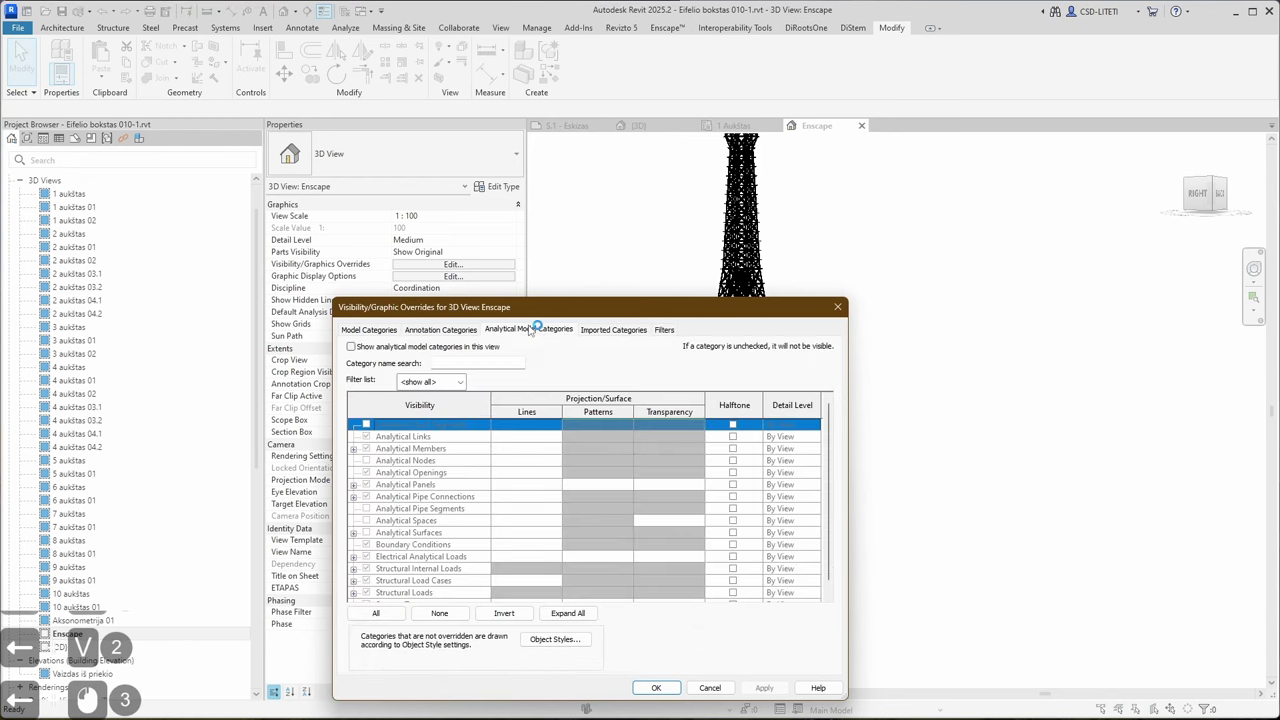
{"action": "left_click", "coordinate": [617, 331]}
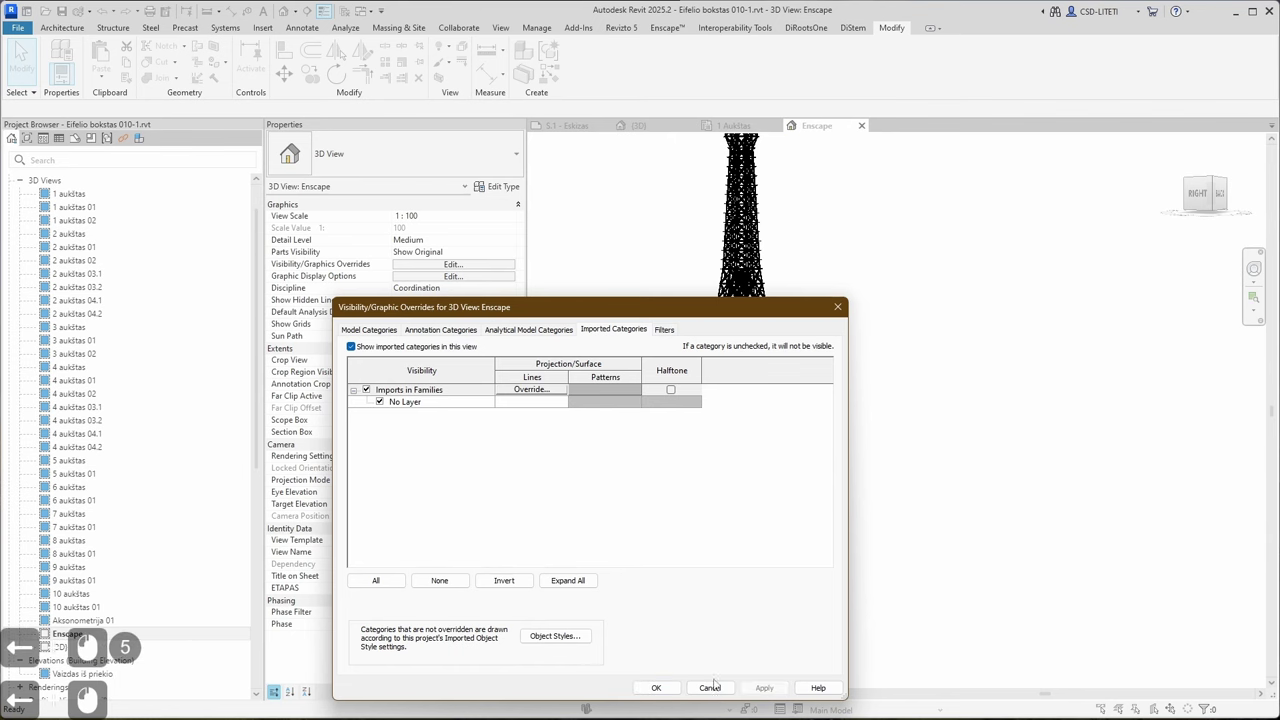
{"action": "left_click", "coordinate": [656, 688]}
{"action": "scroll", "coordinate": [732, 372], "scroll_direction": "up", "scroll_amount": 3}
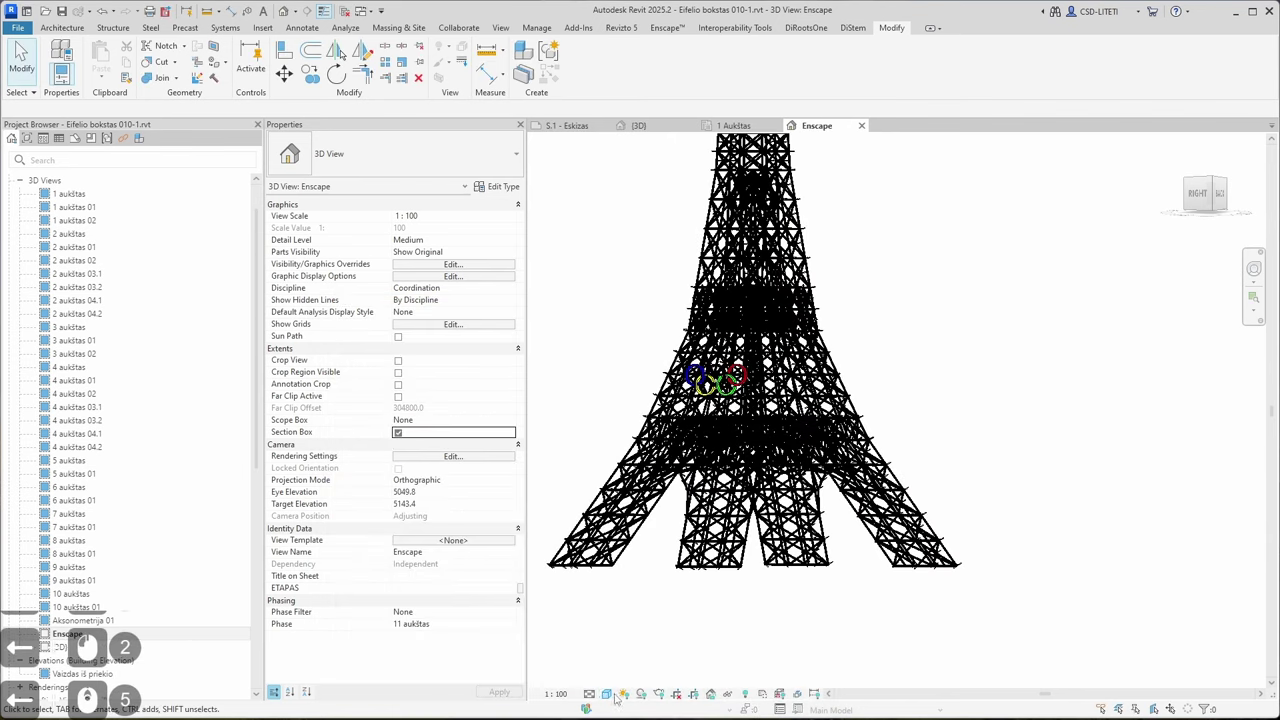
Change the Enscape view's visual style to show the tower's members as coloured solids, and inspect the rings on the tower
{"action": "left_click", "coordinate": [607, 695]}
{"action": "left_click", "coordinate": [622, 681]}
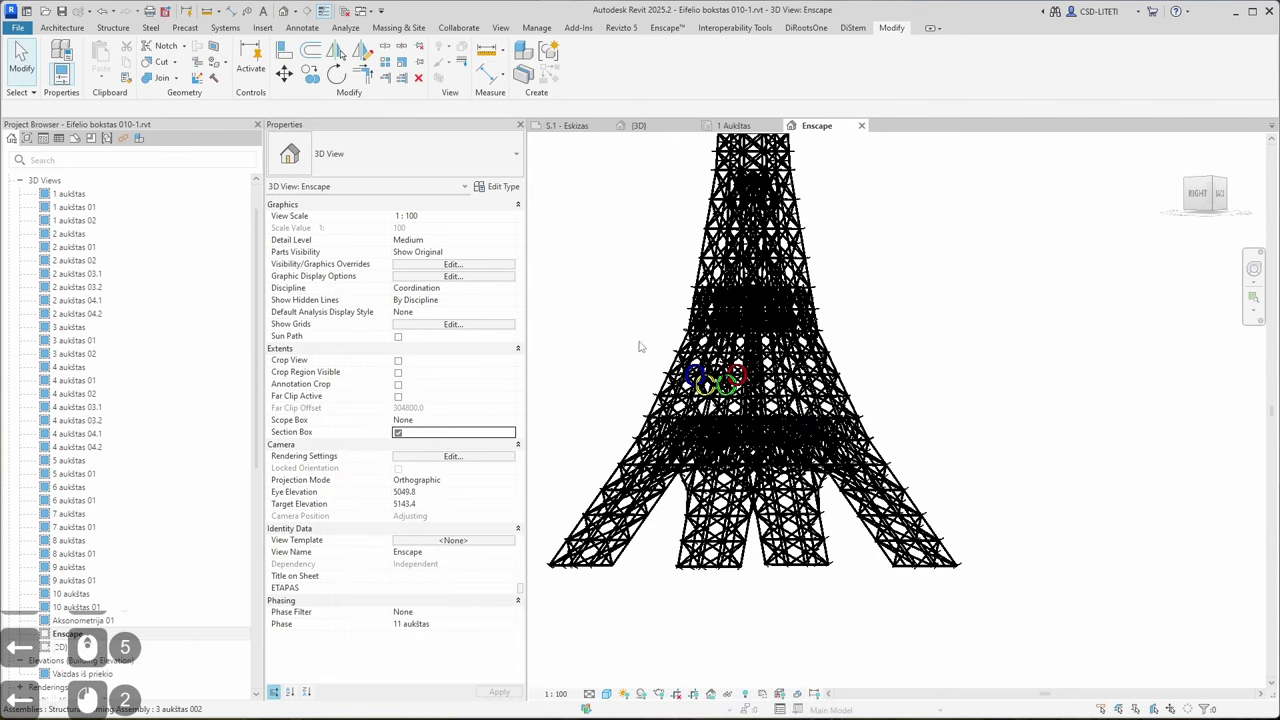
{"action": "middle_click_drag", "start_coordinate": [638, 324], "coordinate": [900, 352], "text": "shift"}
{"action": "scroll", "coordinate": [900, 352], "scroll_direction": "up", "scroll_amount": 10}
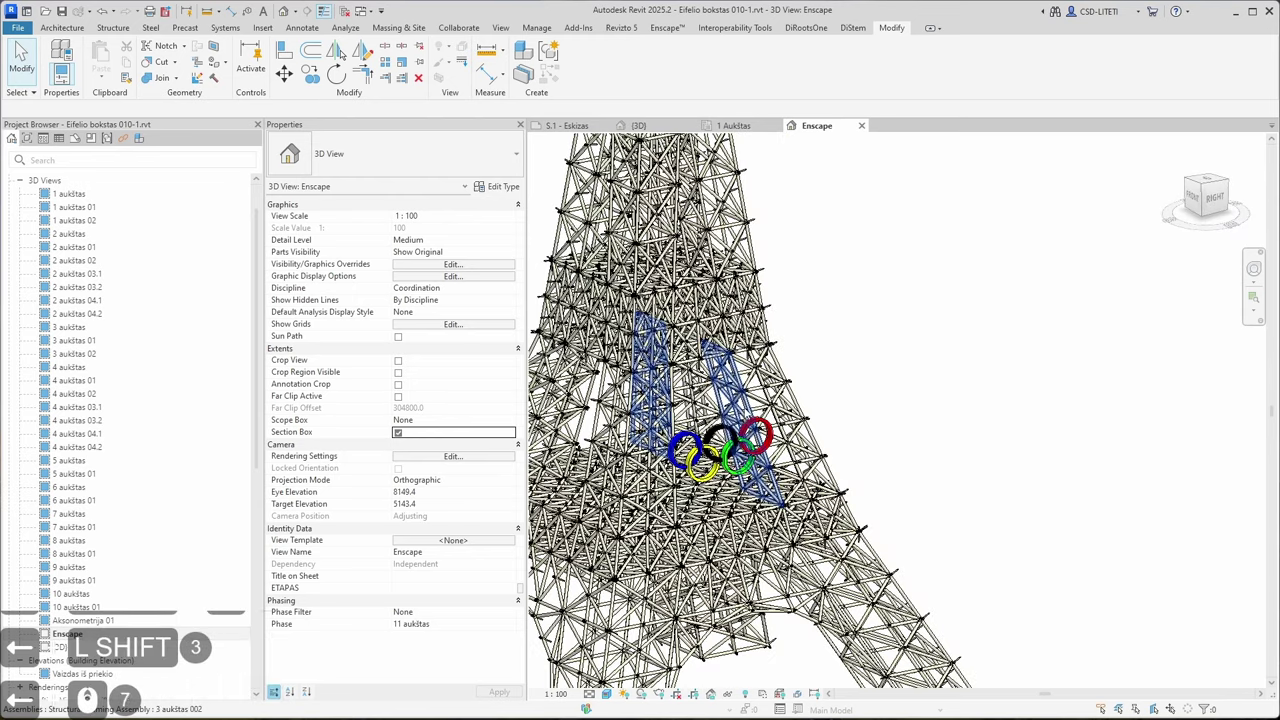
{"action": "middle_click_drag", "start_coordinate": [875, 436], "coordinate": [1016, 320]}
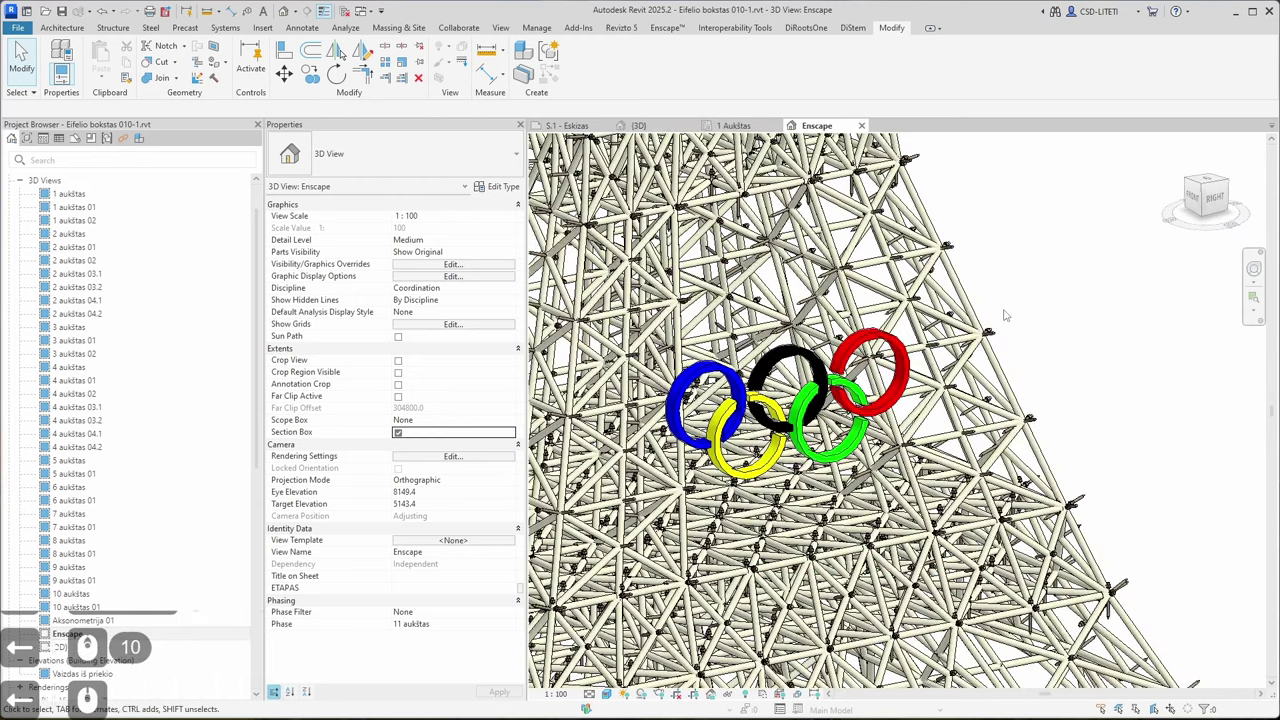
{"action": "scroll", "coordinate": [1005, 316], "scroll_direction": "down", "scroll_amount": 10}
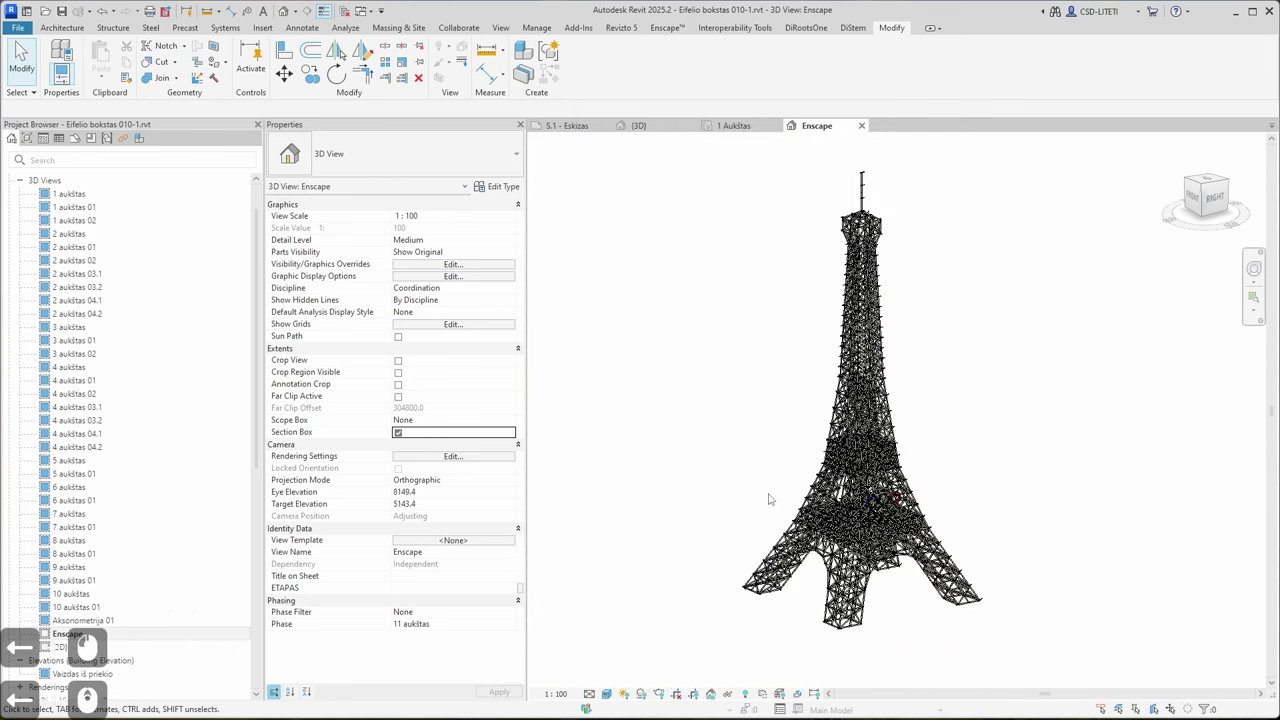
{"action": "scroll", "coordinate": [768, 495], "scroll_direction": "up", "scroll_amount": 1}
{"action": "mouse_move", "coordinate": [768, 498]}
{"action": "middle_mouse_down"}
{"action": "mouse_move", "coordinate": [708, 489]}
{"action": "mouse_move", "coordinate": [754, 509]}
{"action": "middle_mouse_up"}
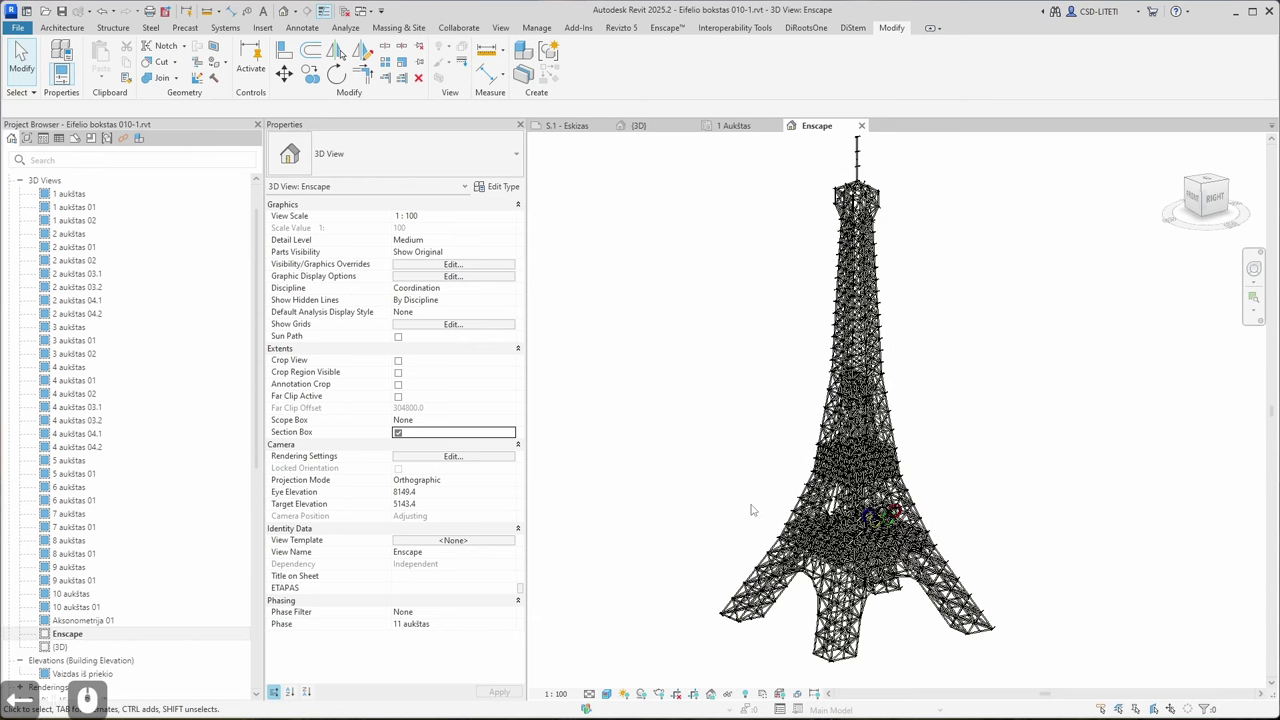